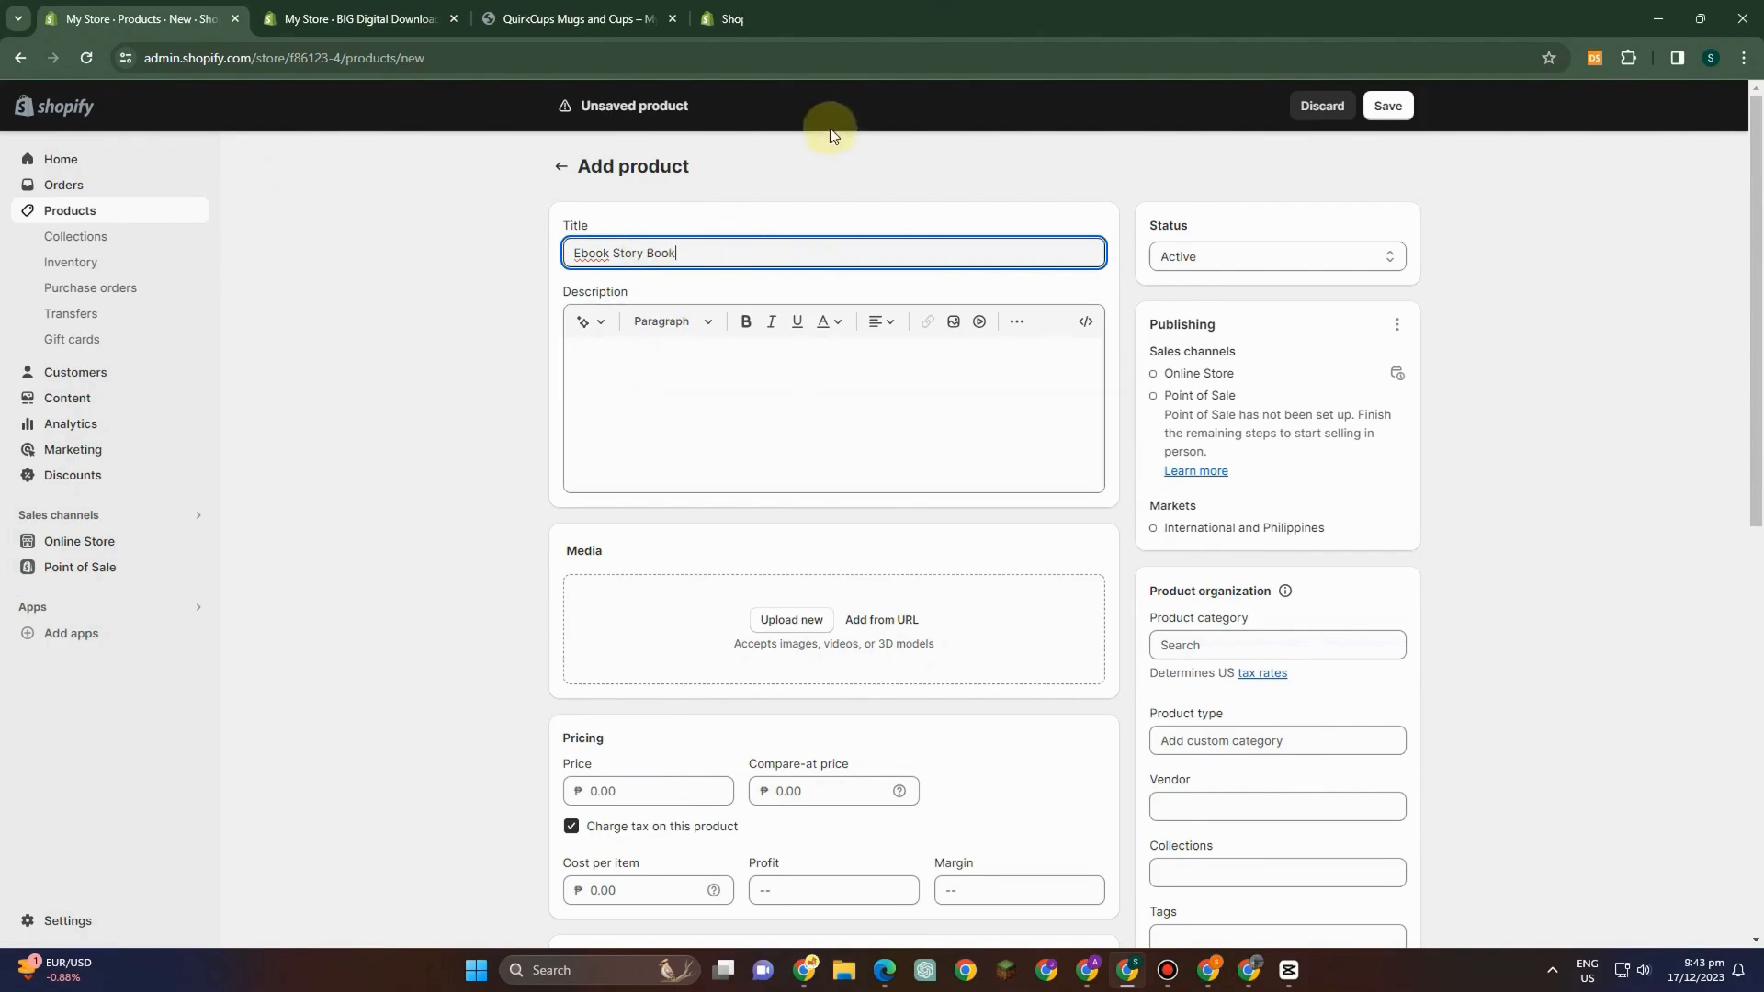
- Paste the prepared Whispers of Eternity ebook text into the new product's description
{"action": "left_click", "coordinate": [629, 428]}
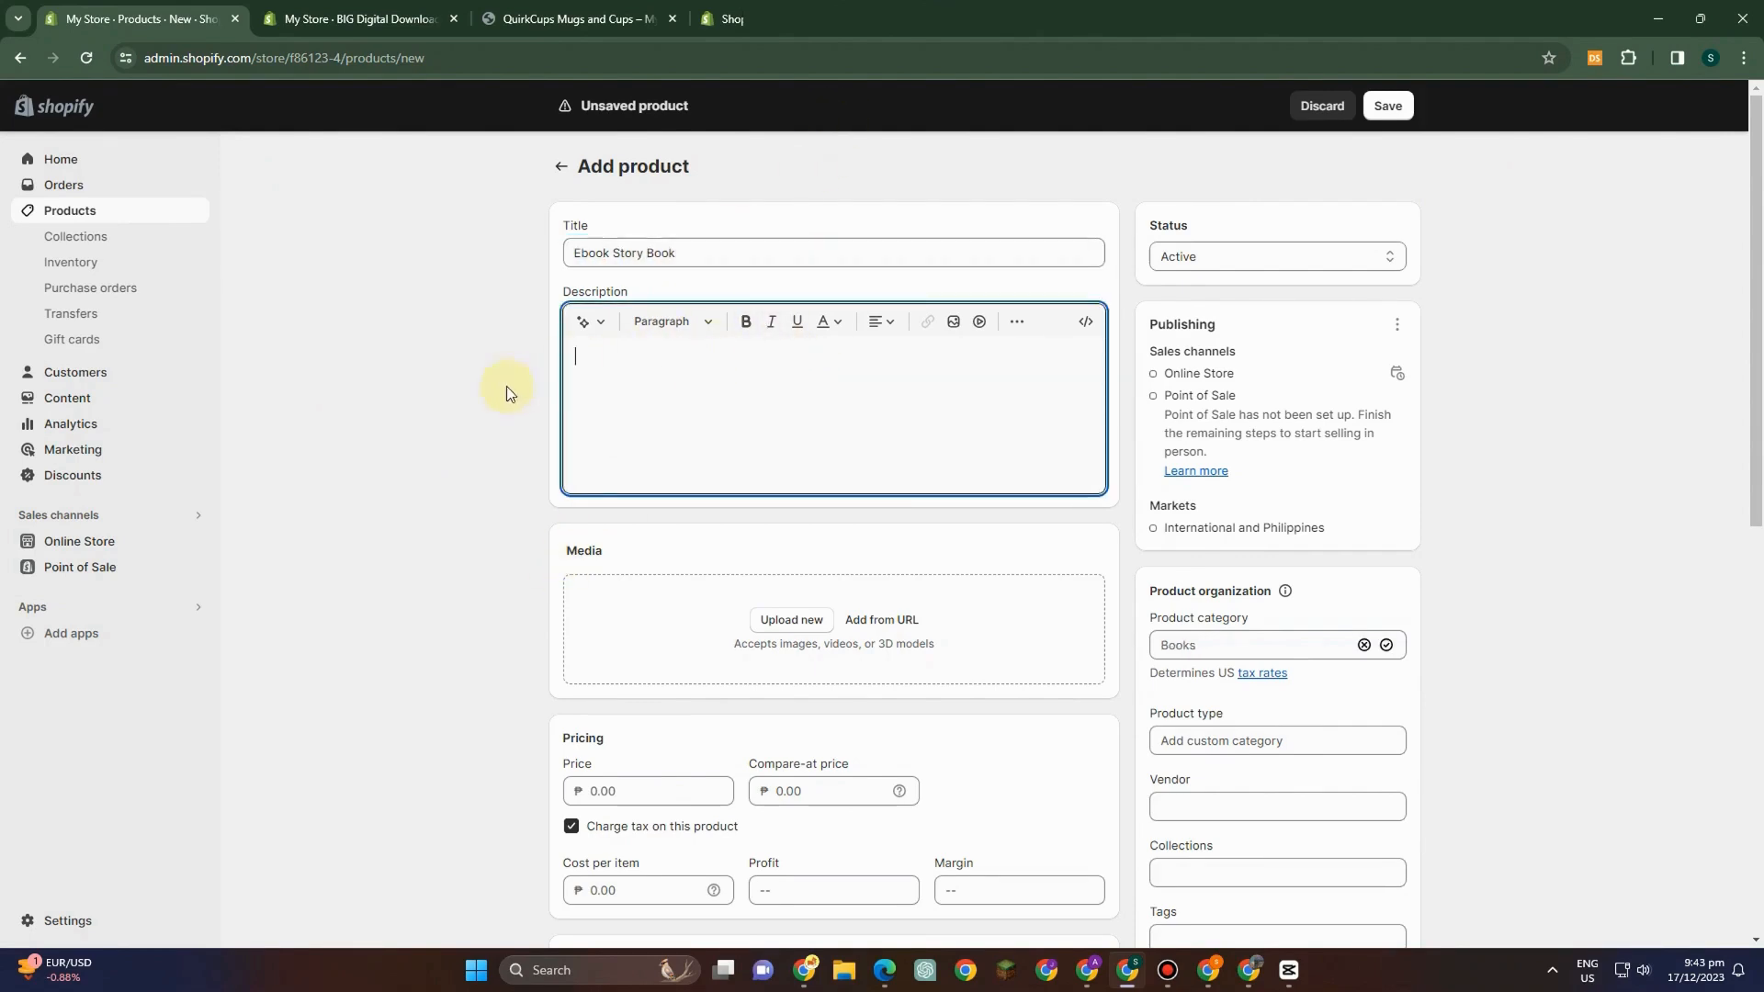
{"action": "key", "text": "ctrl+v"}
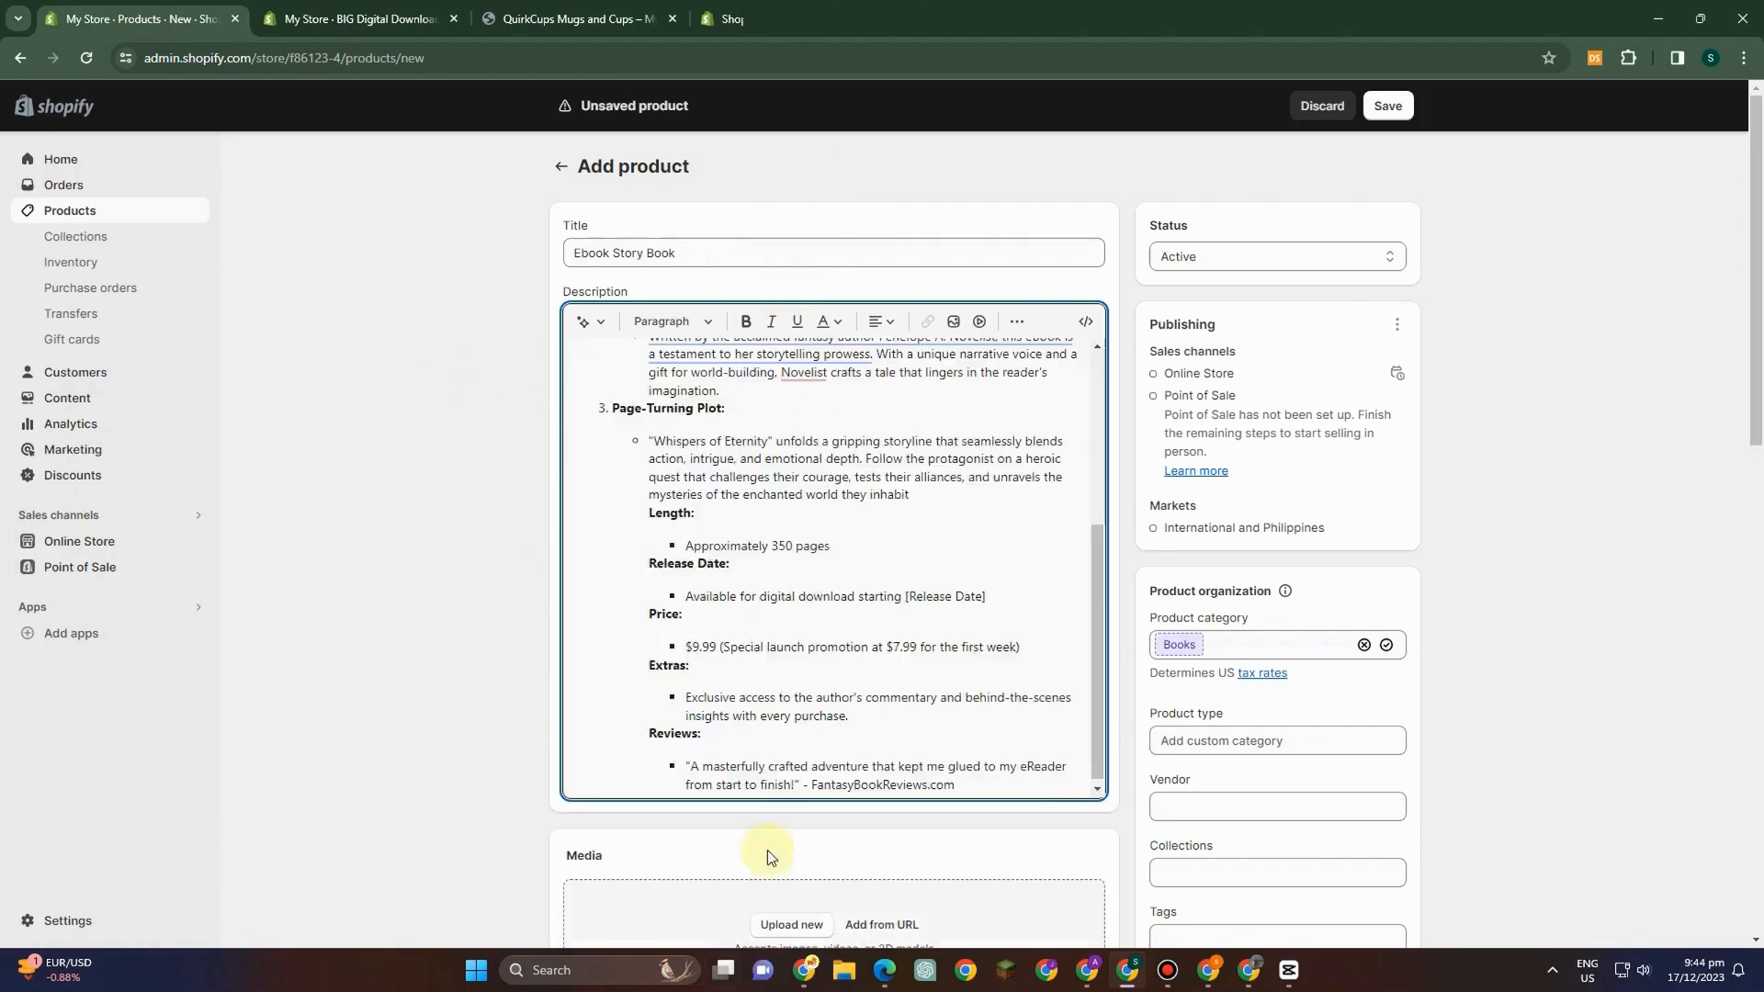
- Read through the pasted description from key features to reviews, then examine the product's media and pricing sections
{"action": "scroll", "coordinate": [761, 552], "scroll_direction": "up", "scroll_amount": 4}
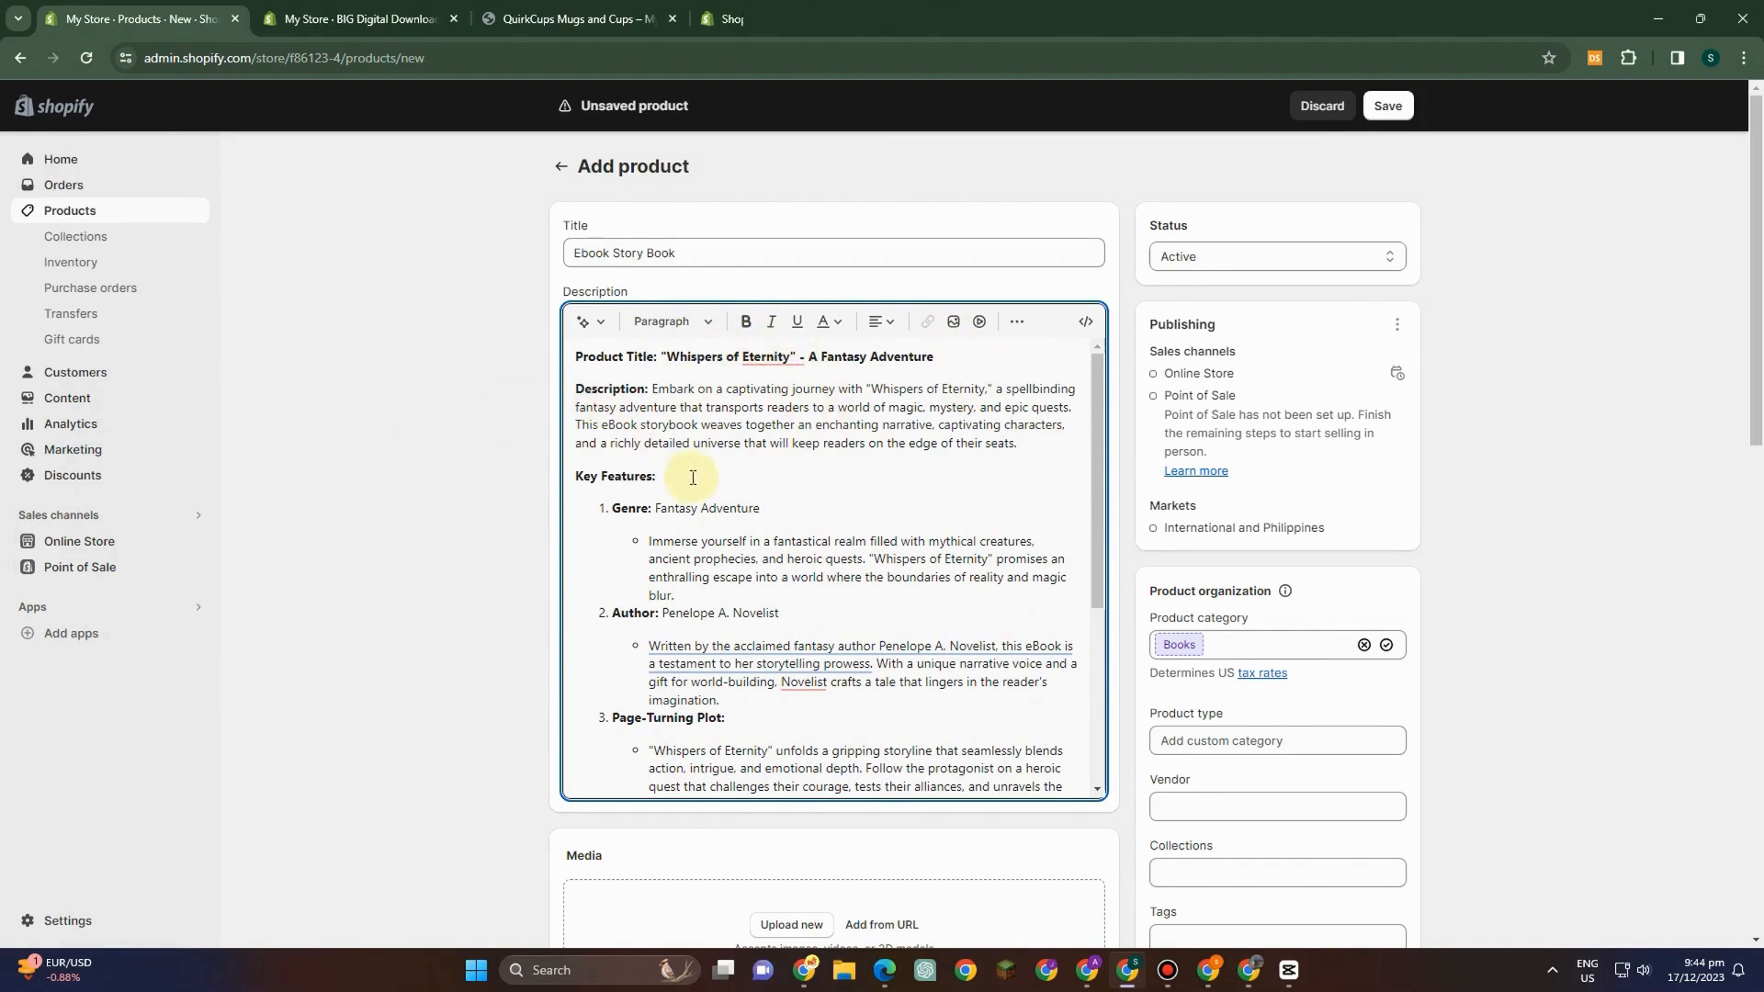
{"action": "scroll", "coordinate": [646, 629], "scroll_direction": "down", "scroll_amount": 4}
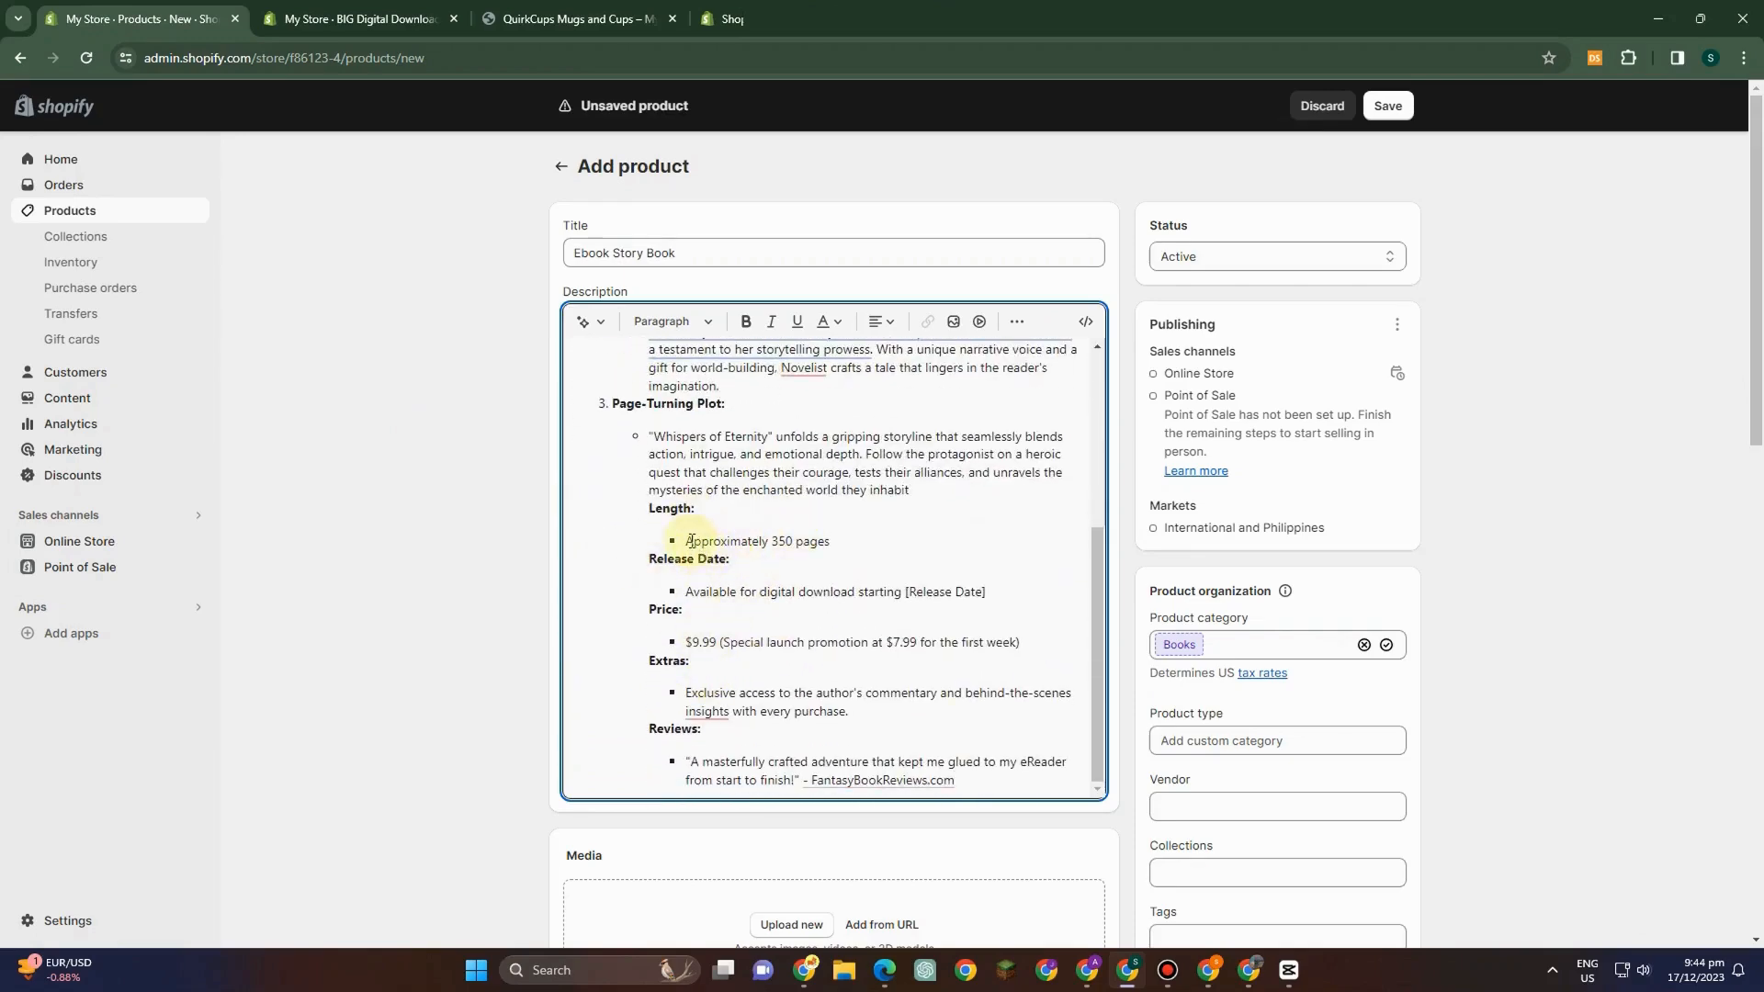
{"action": "left_click_drag", "start_coordinate": [767, 551], "coordinate": [827, 544]}
{"action": "scroll", "coordinate": [675, 530], "scroll_direction": "down", "scroll_amount": 1}
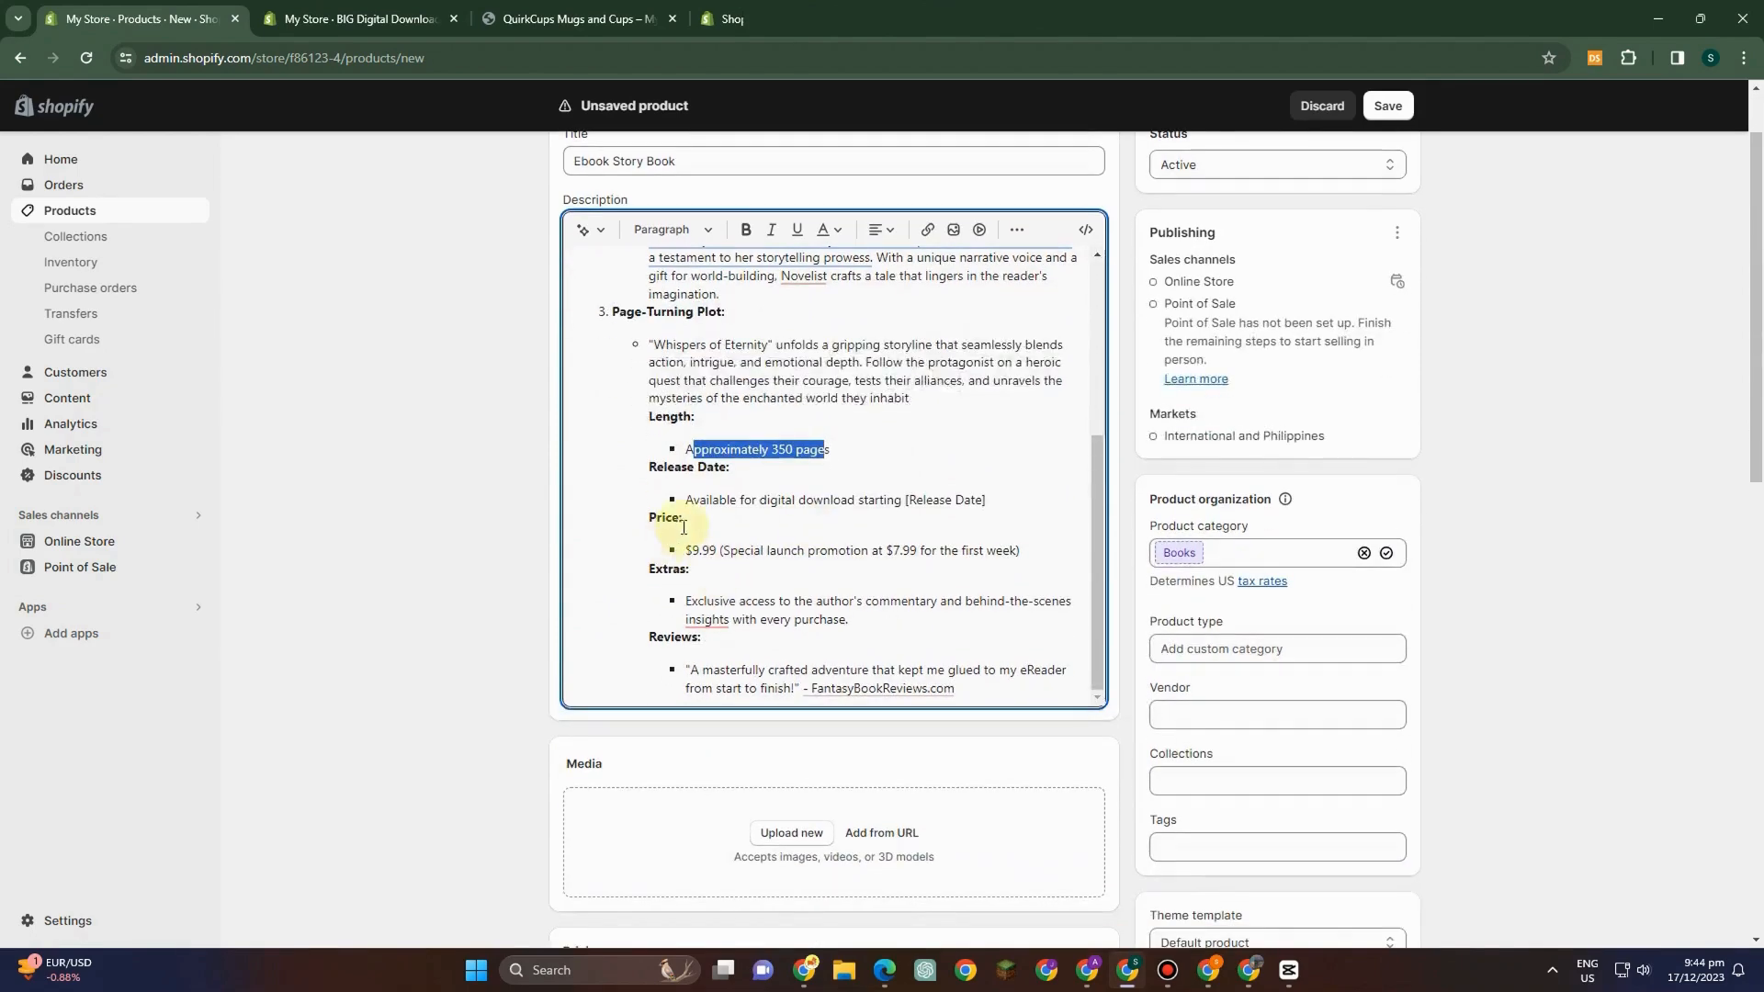
{"action": "scroll", "coordinate": [751, 563], "scroll_direction": "down", "scroll_amount": 2}
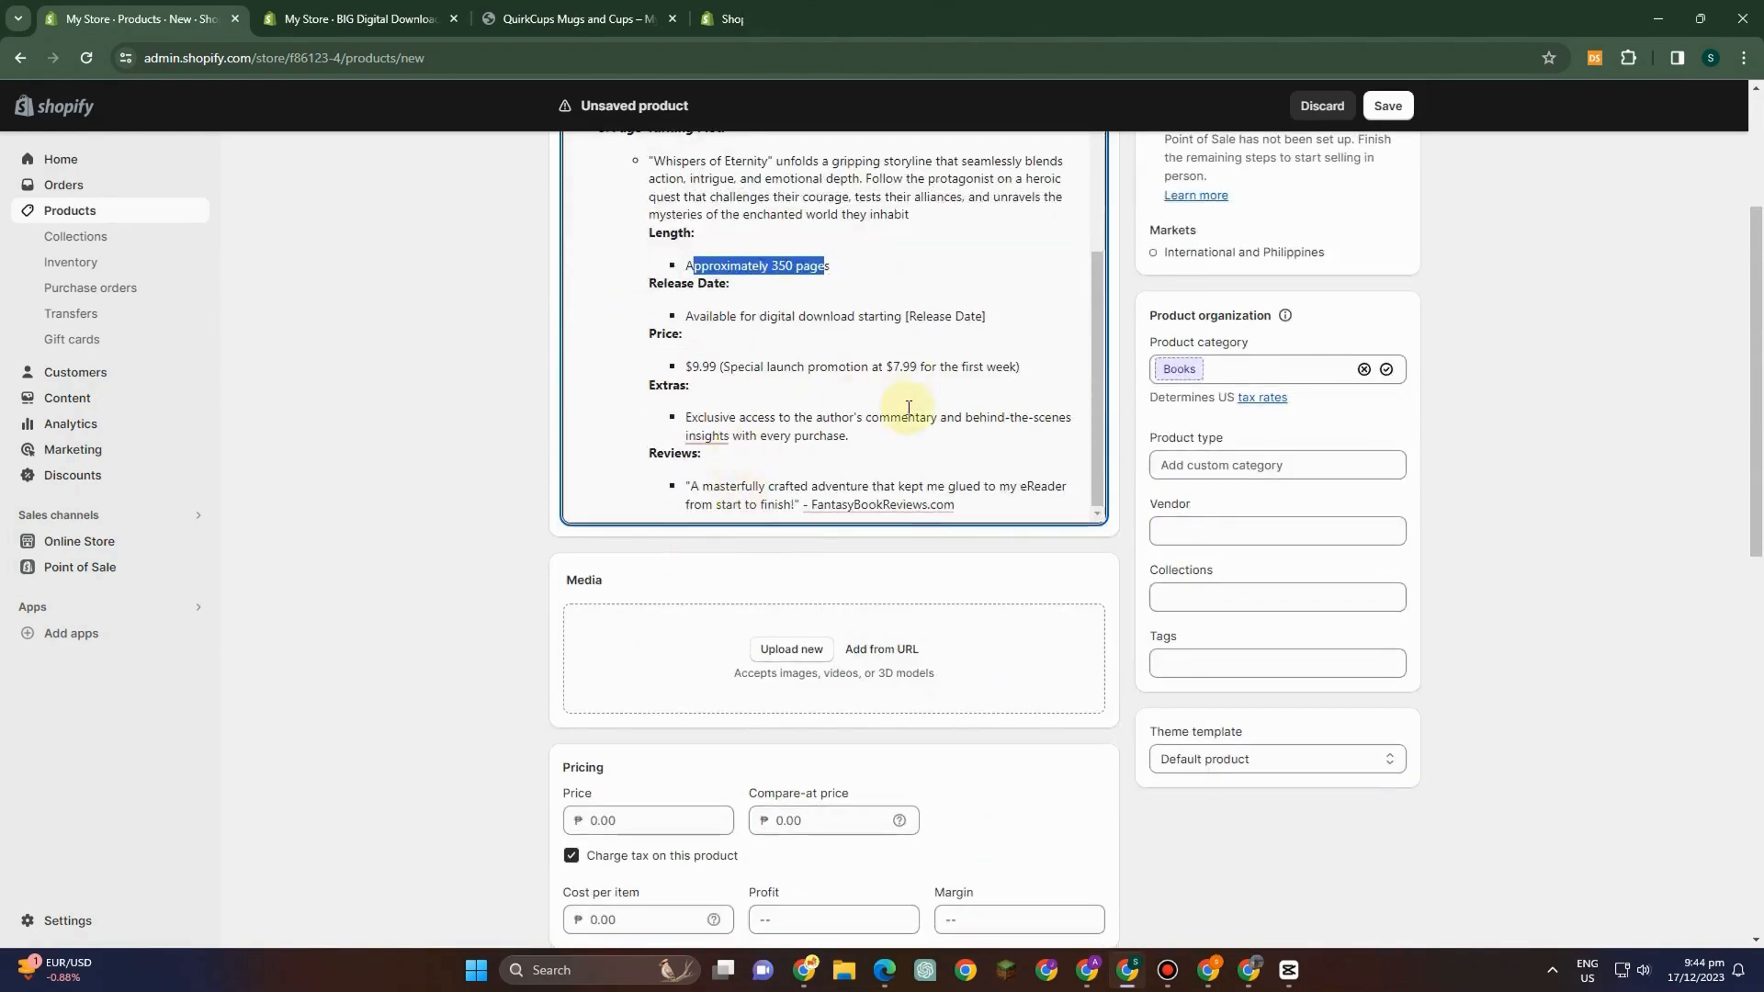
{"action": "scroll", "coordinate": [873, 450], "scroll_direction": "up", "scroll_amount": 3}
{"action": "scroll", "coordinate": [725, 455], "scroll_direction": "down", "scroll_amount": 2}
{"action": "scroll", "coordinate": [665, 448], "scroll_direction": "down", "scroll_amount": 1}
{"action": "scroll", "coordinate": [717, 487], "scroll_direction": "down", "scroll_amount": 1}
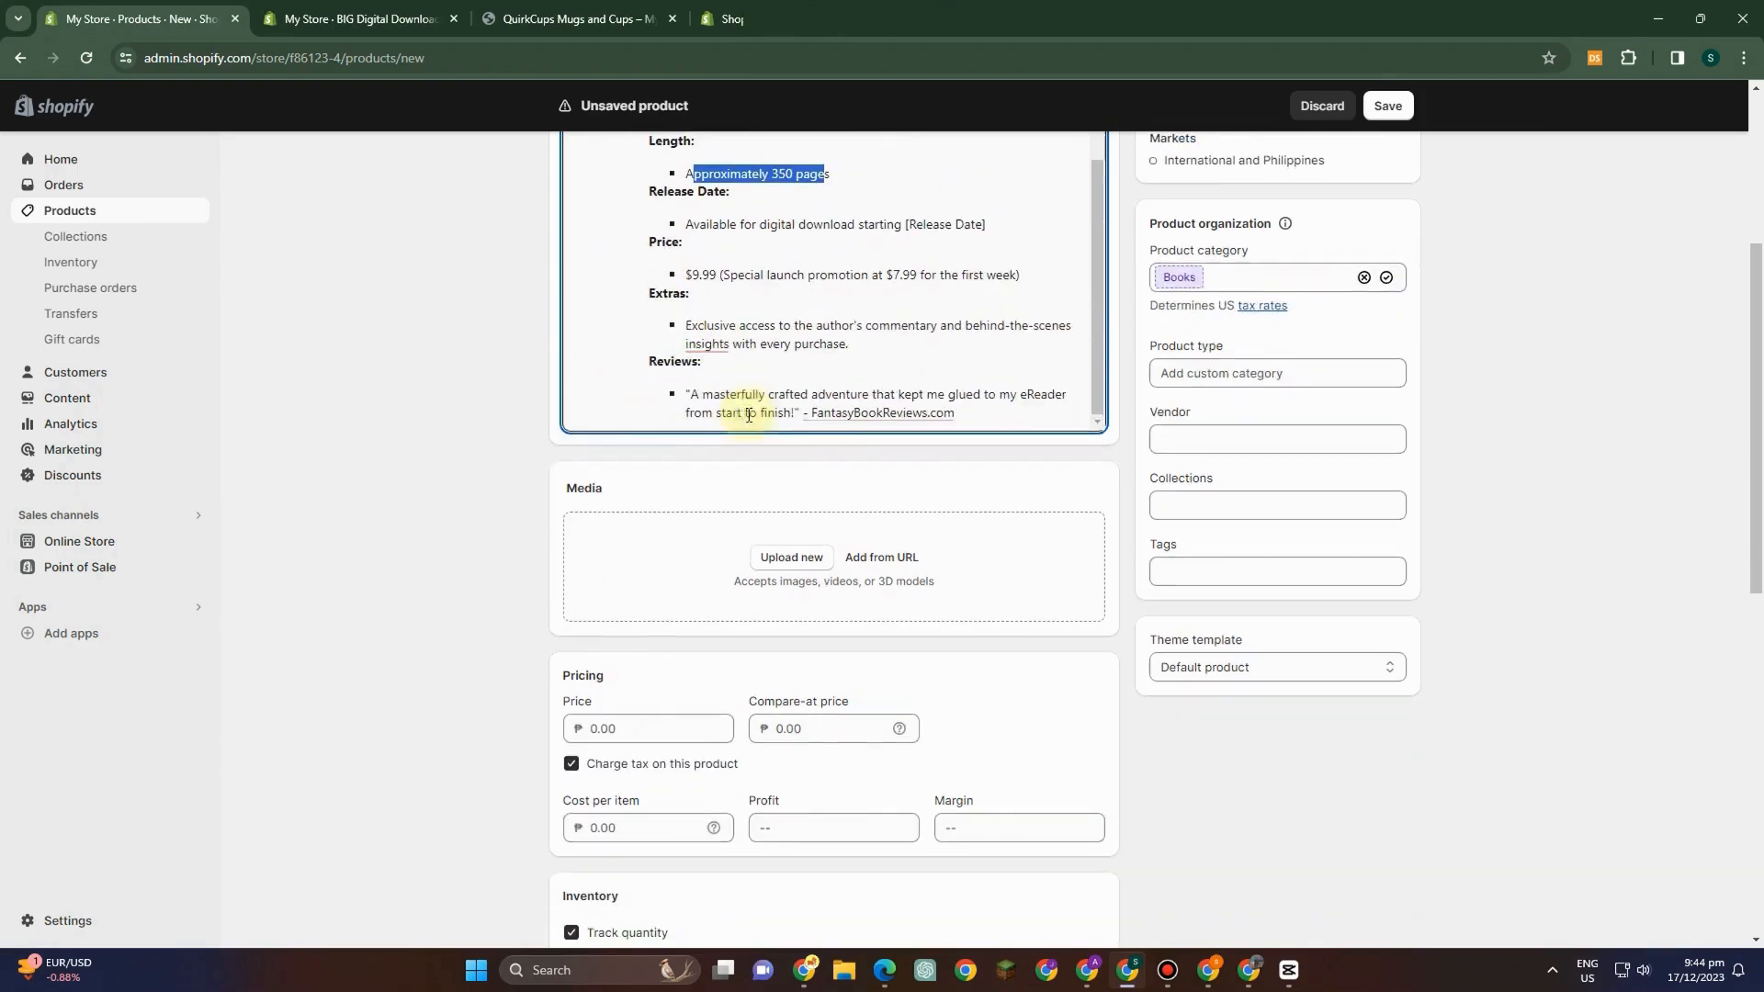
{"action": "scroll", "coordinate": [974, 542], "scroll_direction": "down", "scroll_amount": 1}
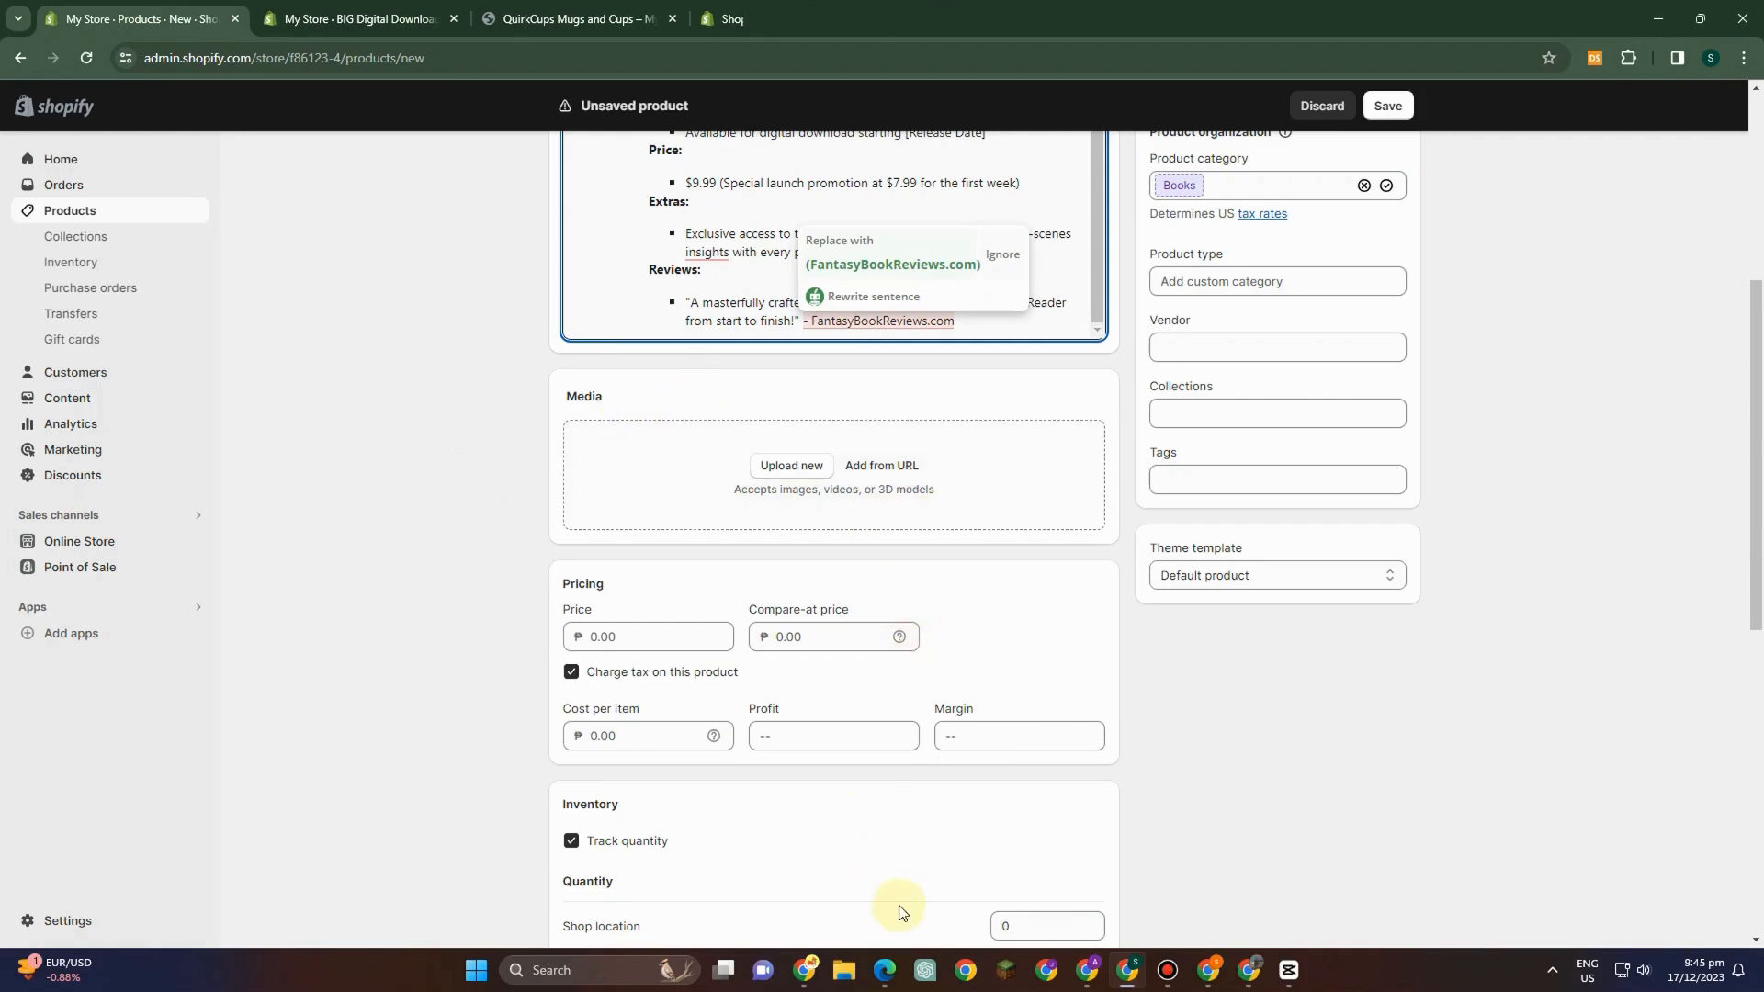
- Switch to Canva and create a new blank Wattpad Book Cover design
{"action": "left_click", "coordinate": [887, 972]}
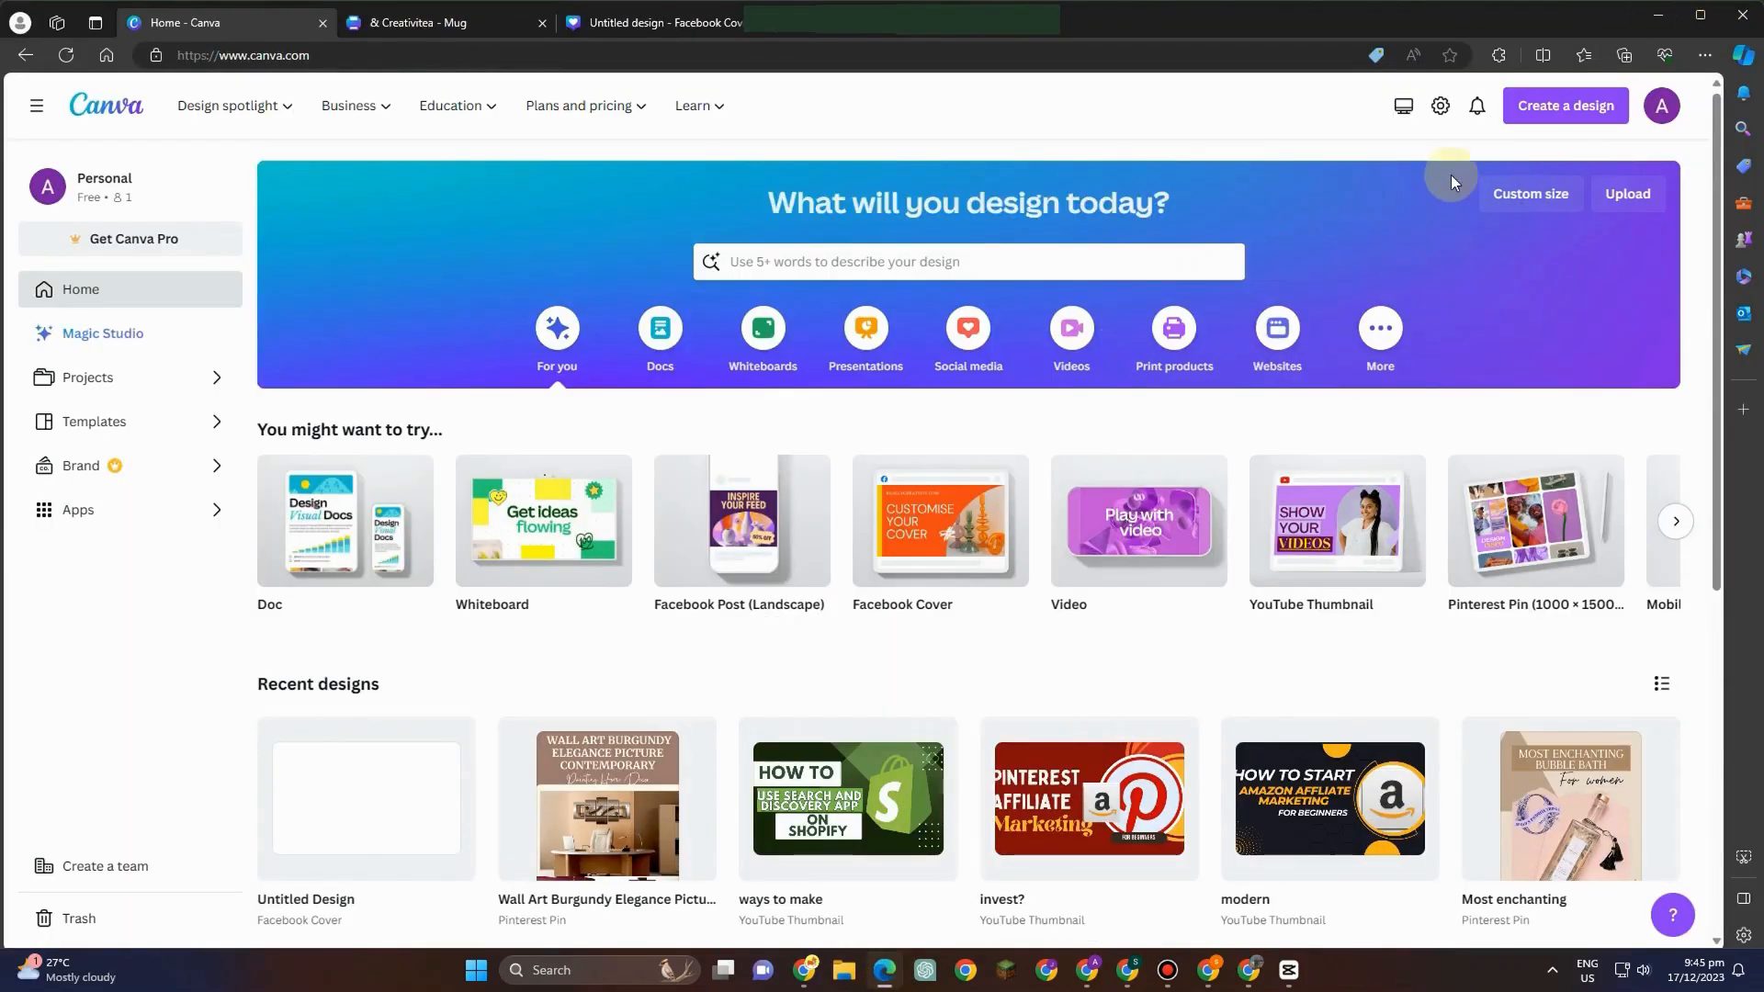
{"action": "left_click", "coordinate": [1573, 120]}
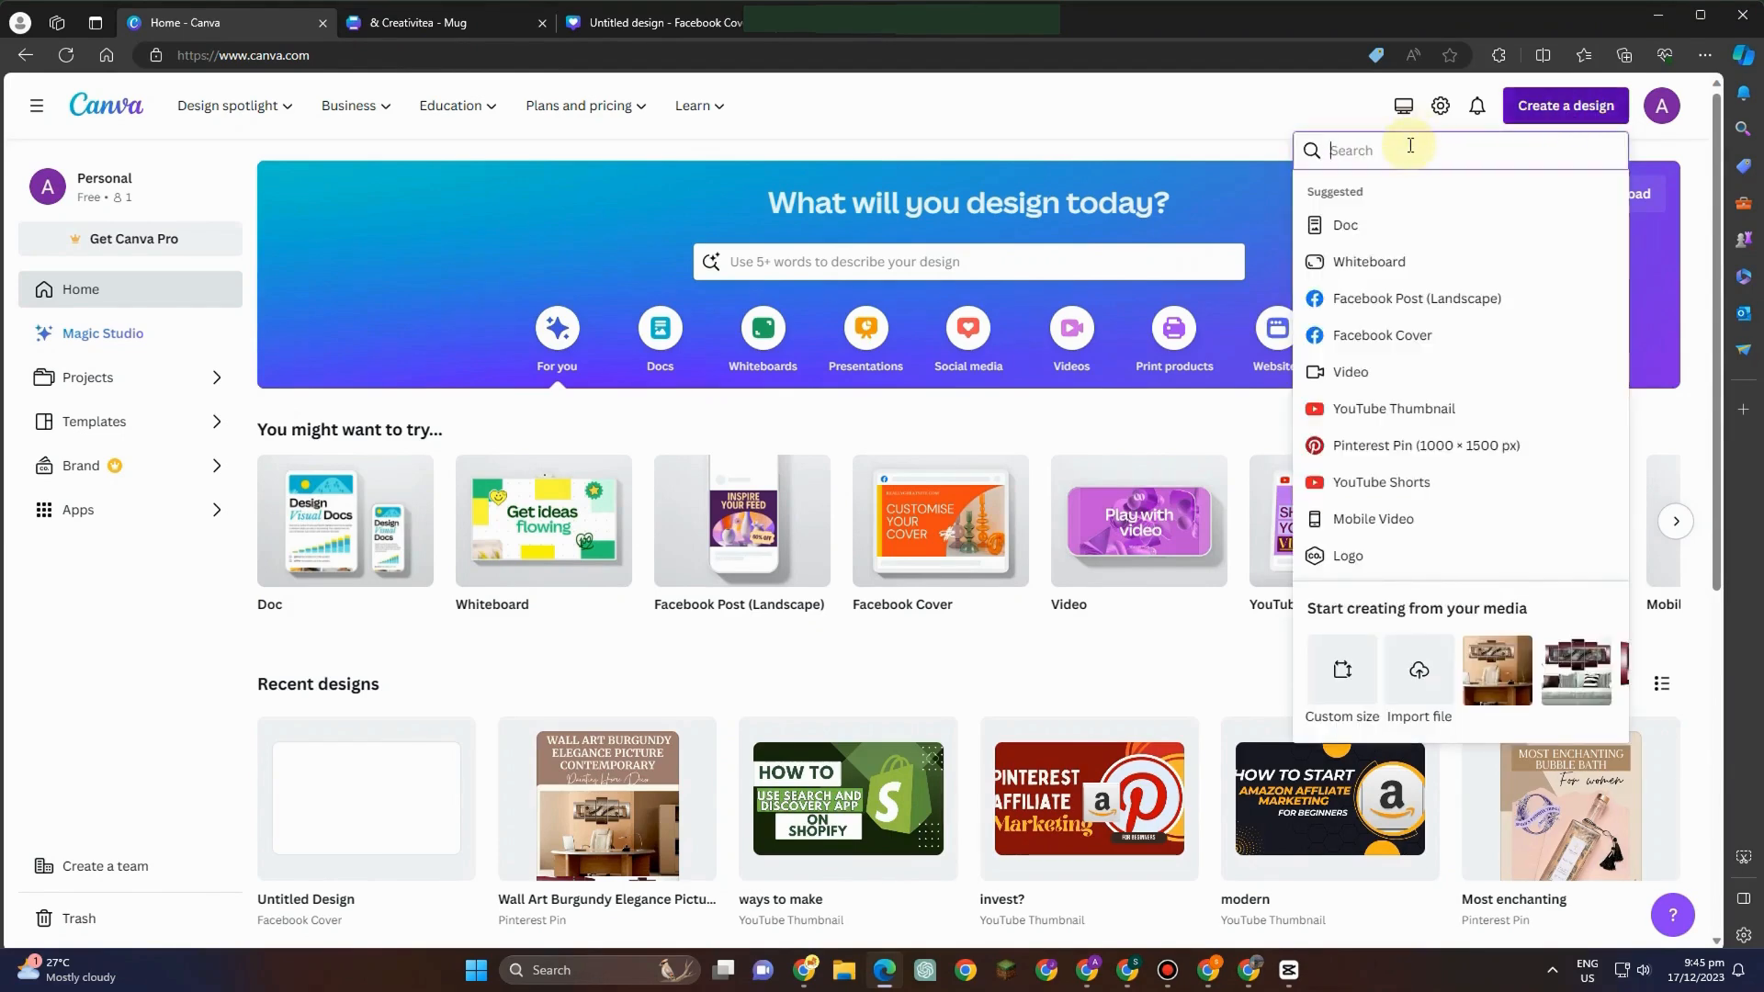
{"action": "type", "text": "eboo"}
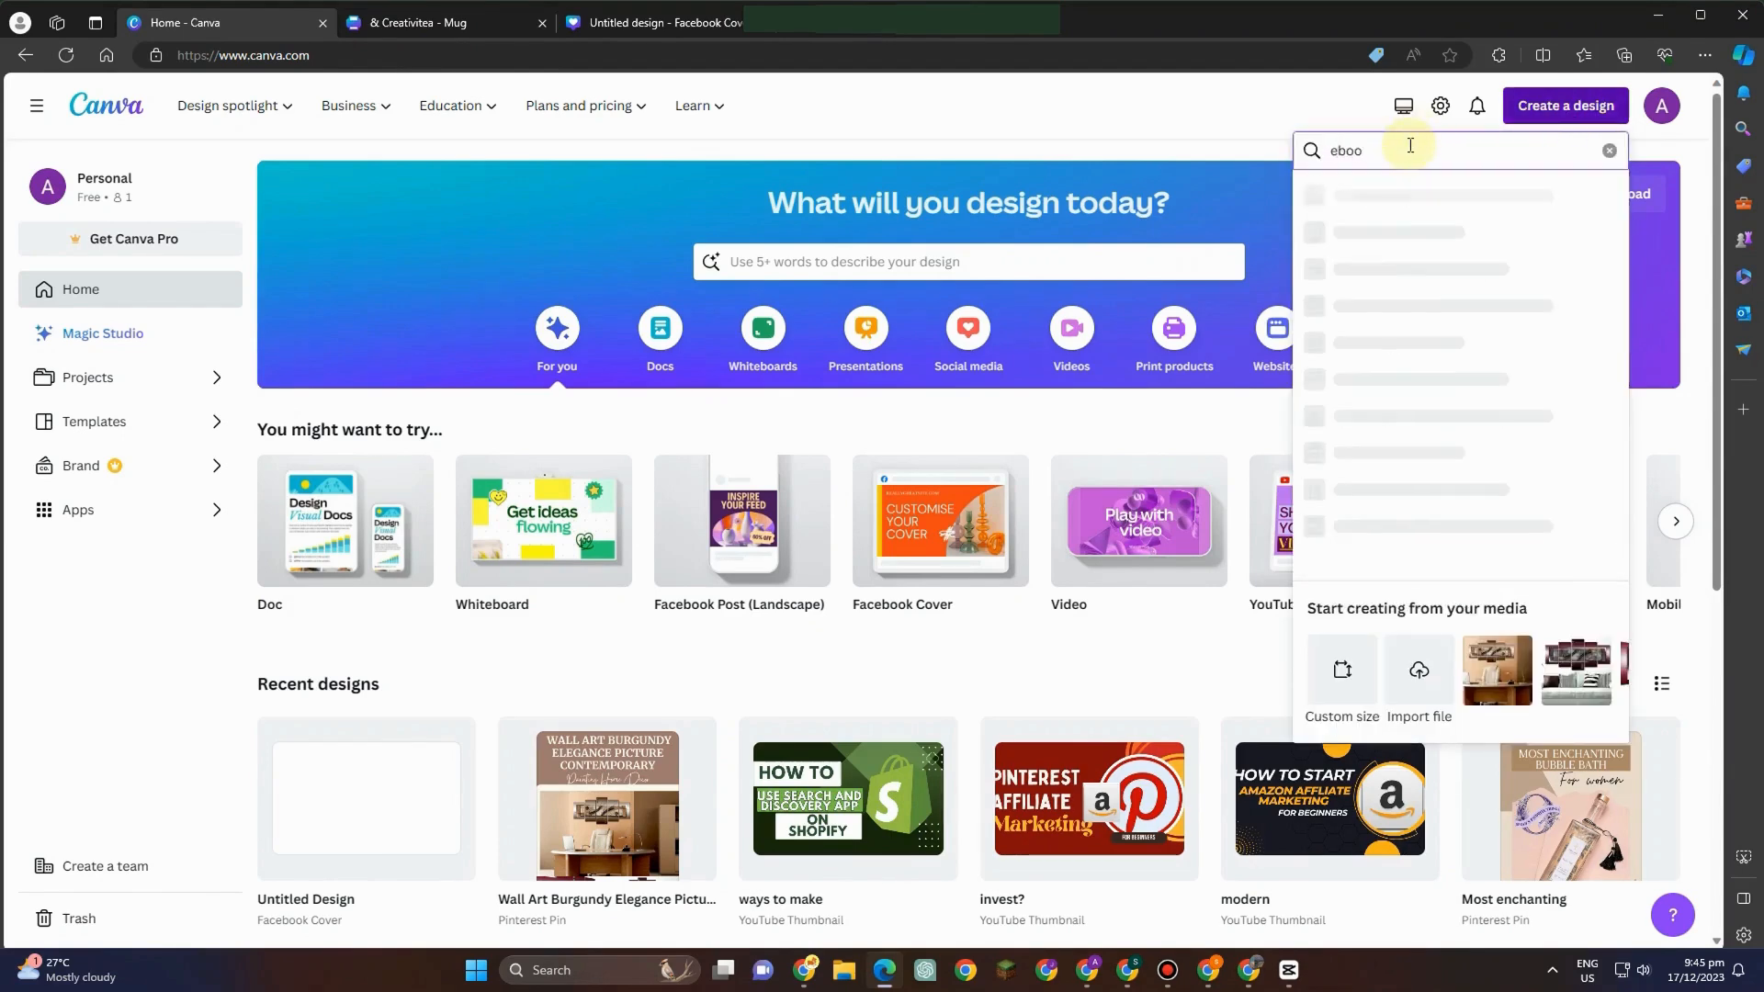
{"action": "left_click", "coordinate": [1407, 191]}
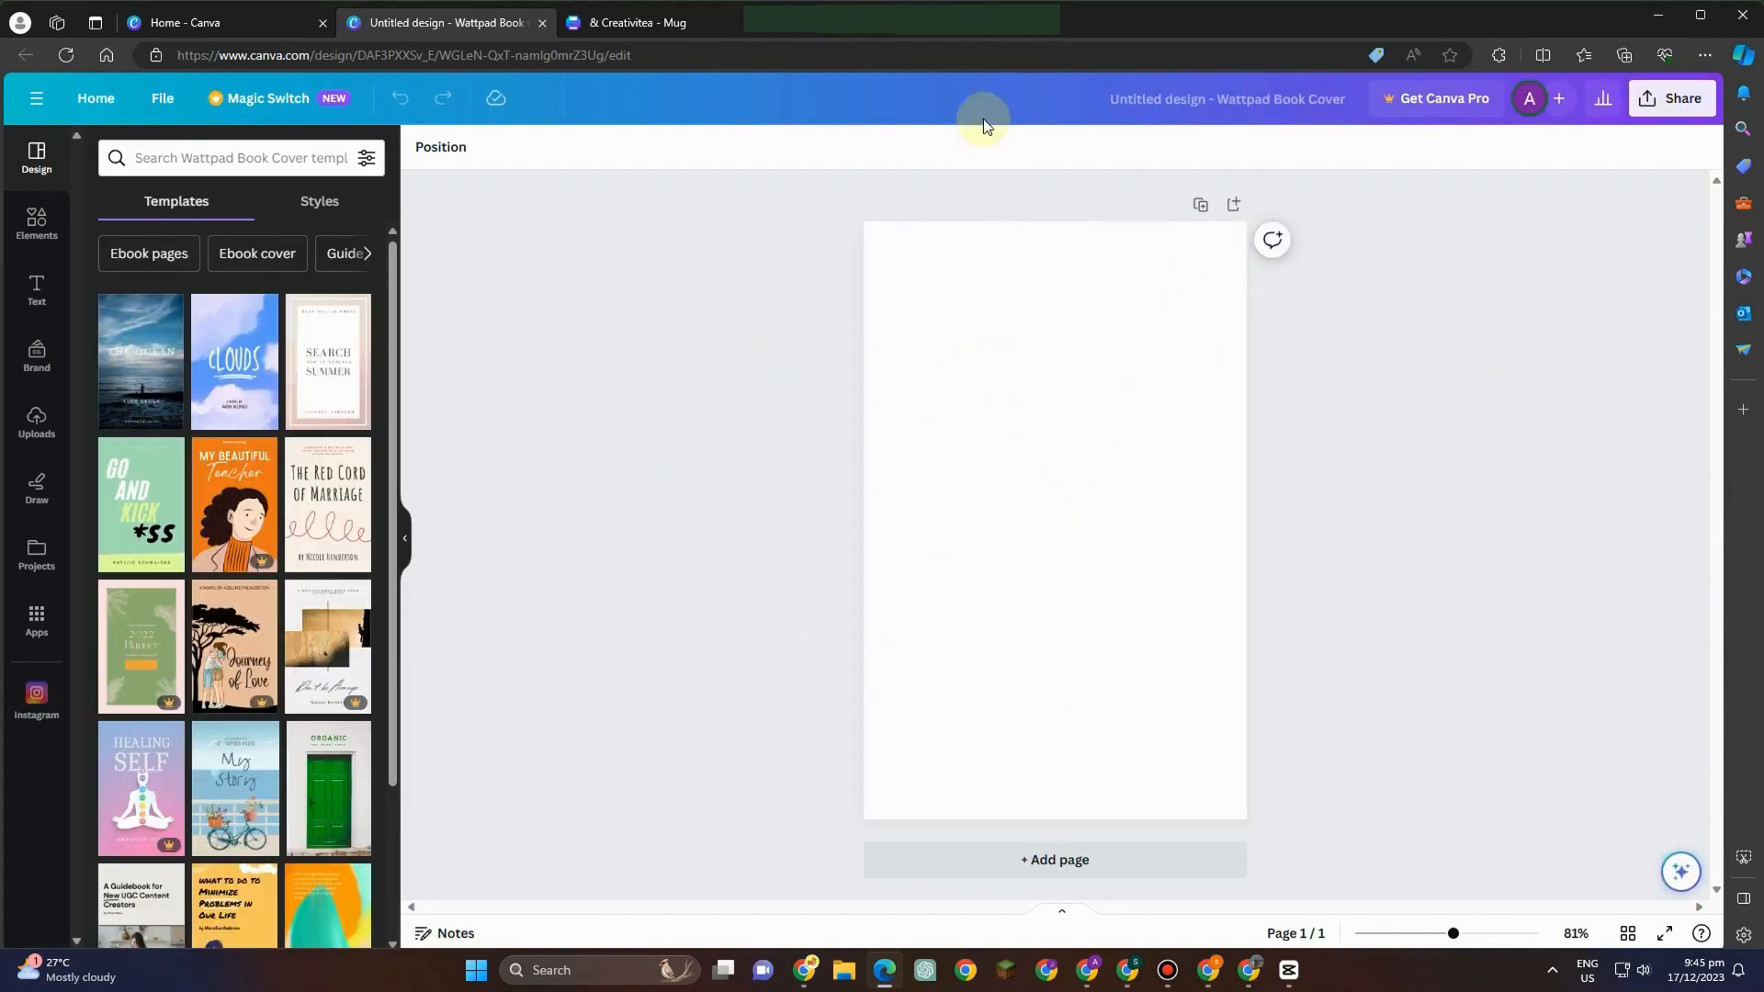
- Search the book cover templates for "children fantasy"
{"action": "left_click", "coordinate": [194, 153]}
{"action": "type", "text": "child"}
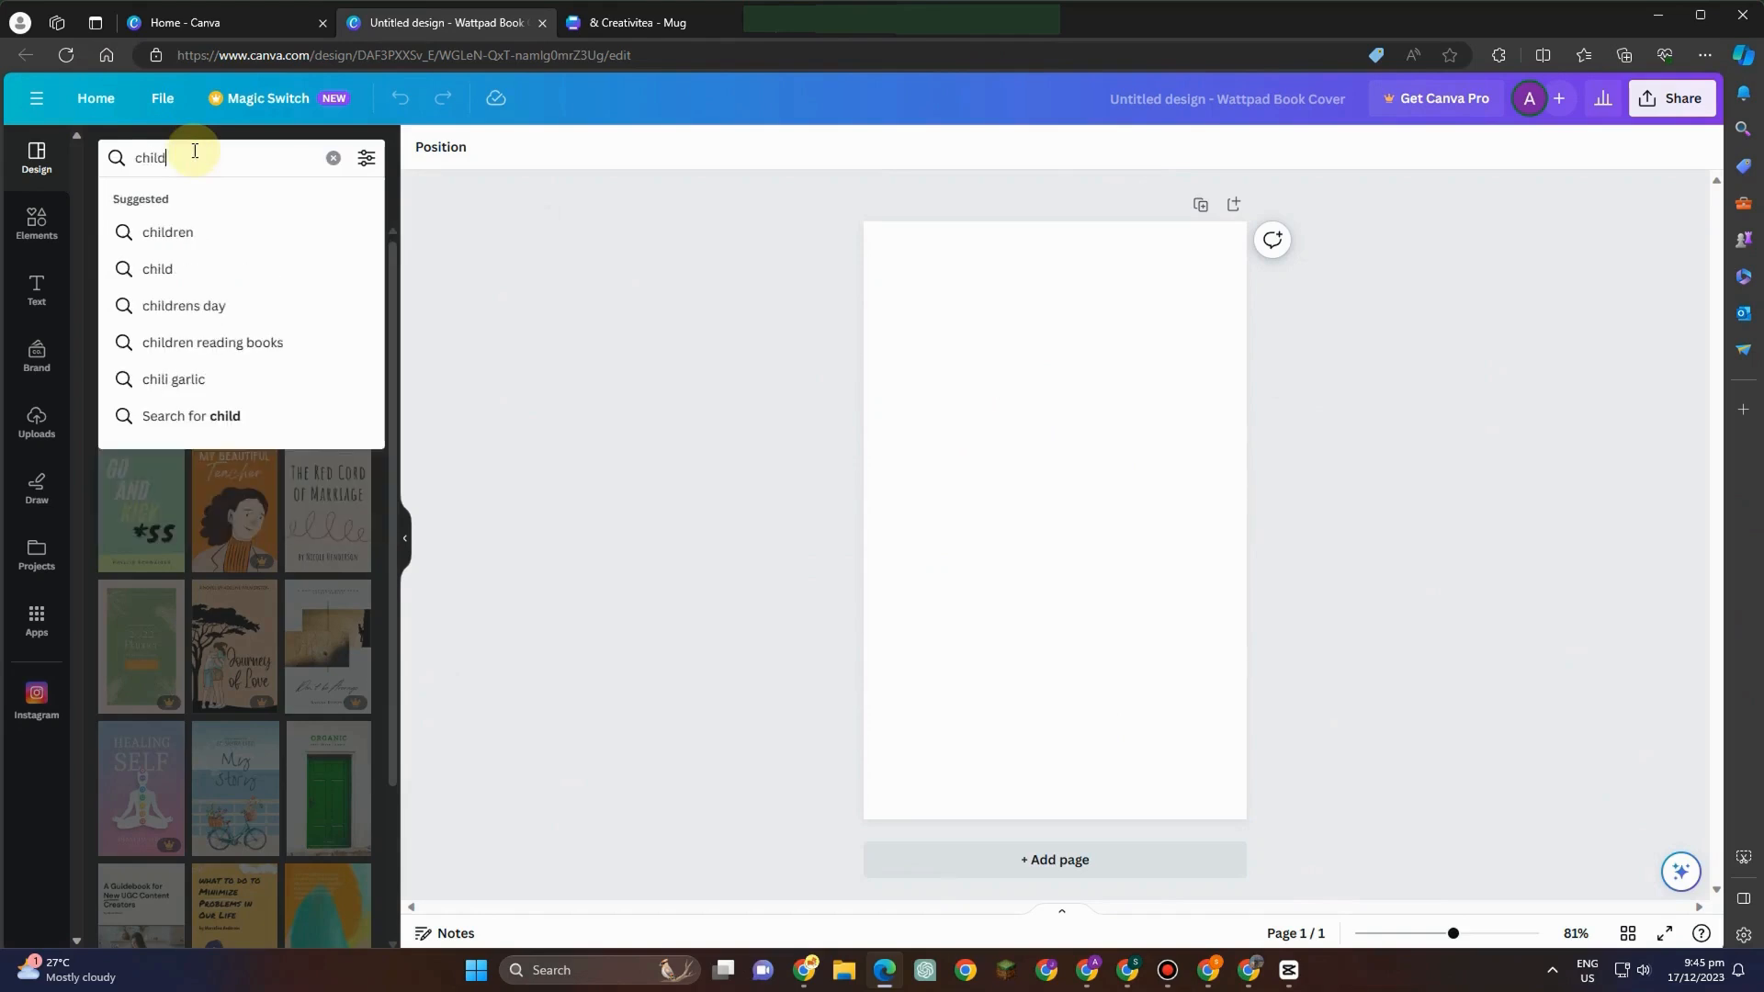
{"action": "type", "text": "ren fantasy"}
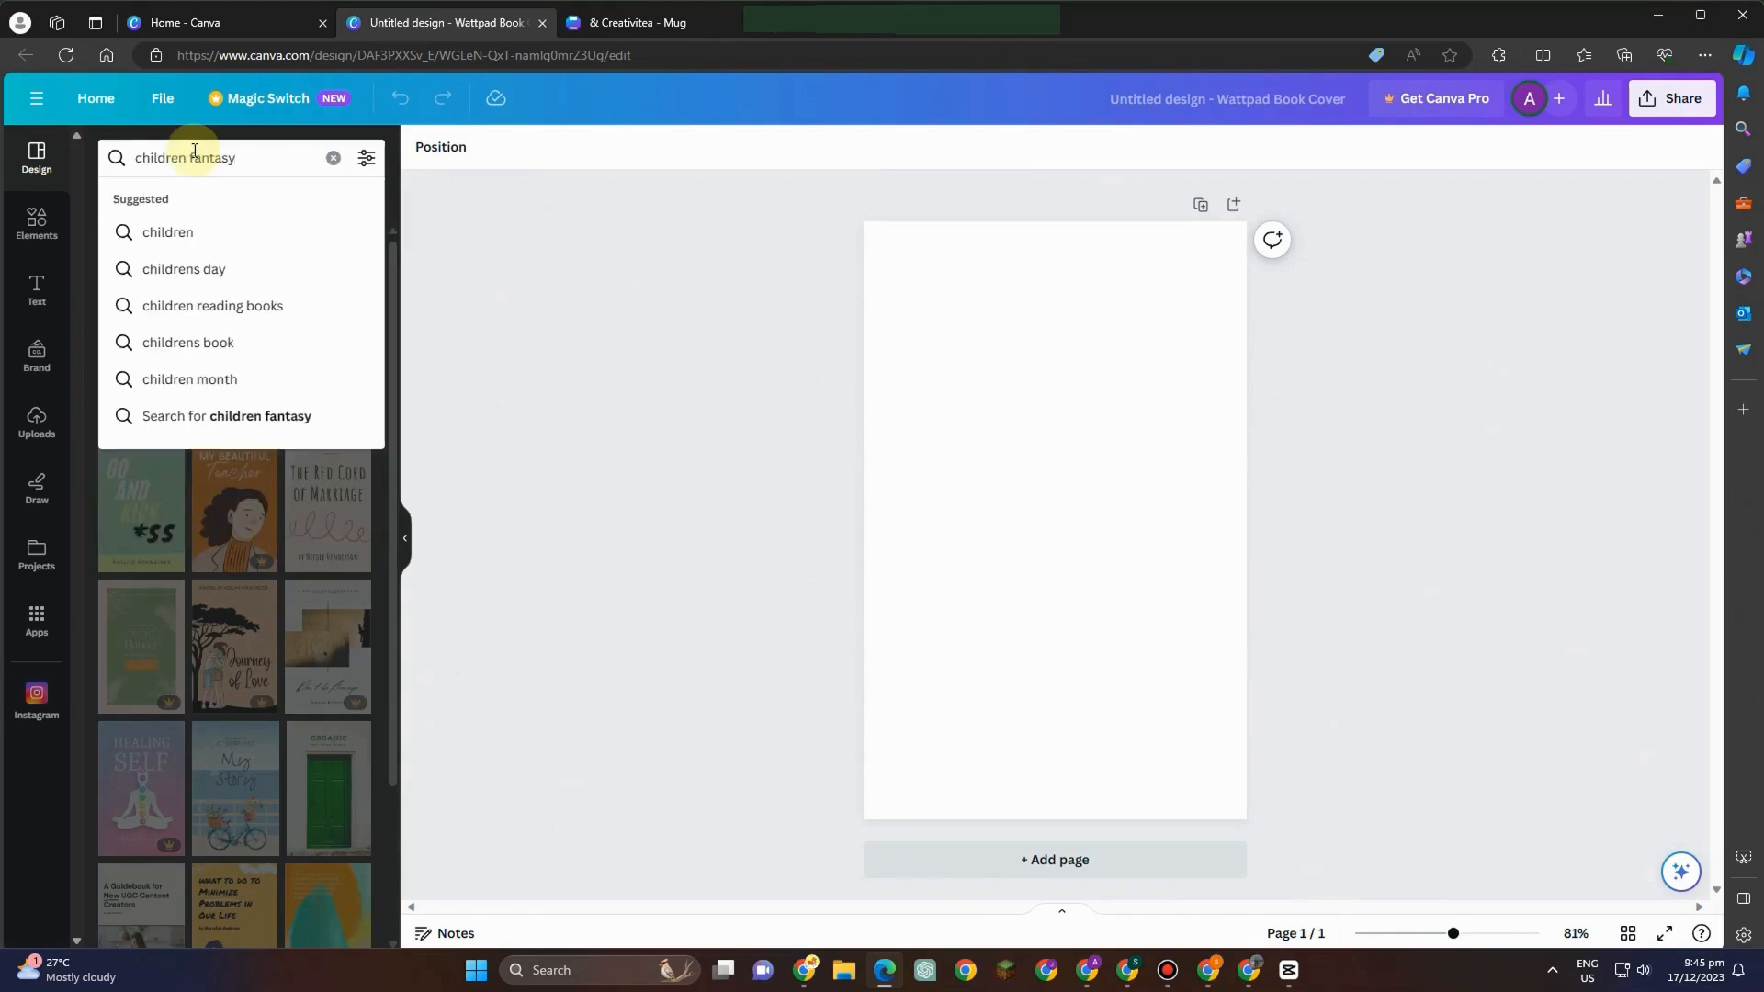
{"action": "key", "text": "Return"}
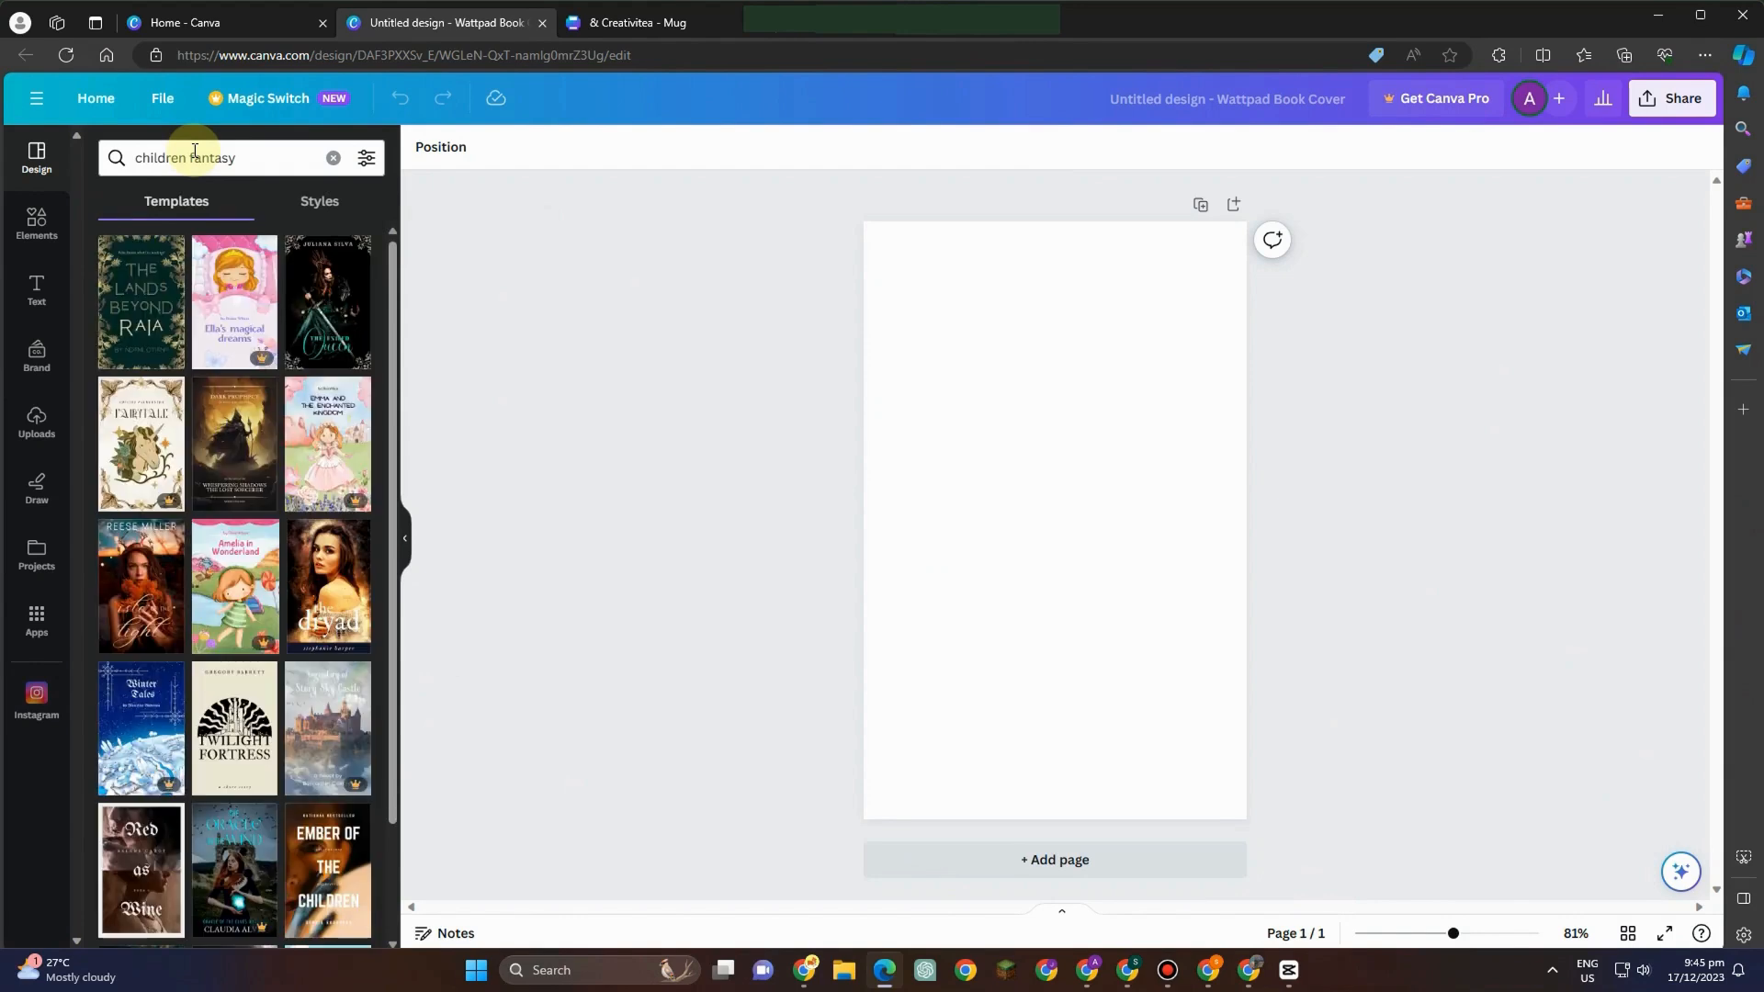
- Try to apply the Little Fairy template from the search results and dismiss the Canva Pro offer
{"action": "scroll", "coordinate": [129, 340], "scroll_direction": "down", "scroll_amount": 3}
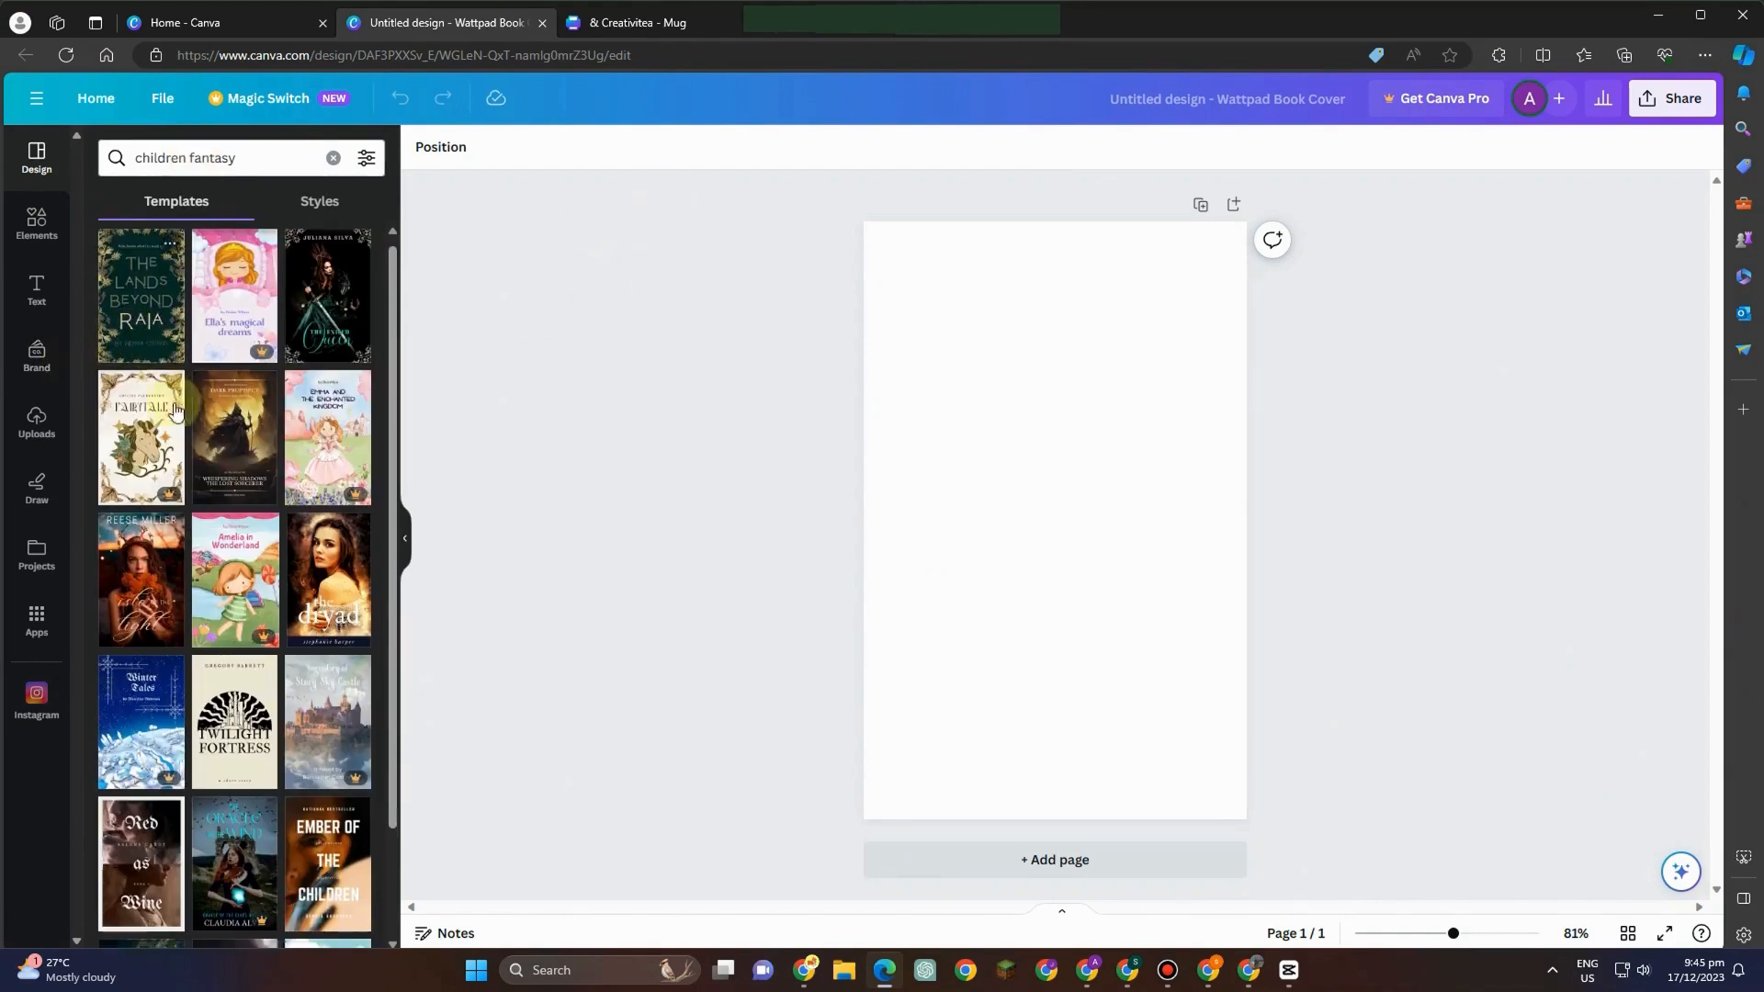
{"action": "scroll", "coordinate": [275, 698], "scroll_direction": "down", "scroll_amount": 1}
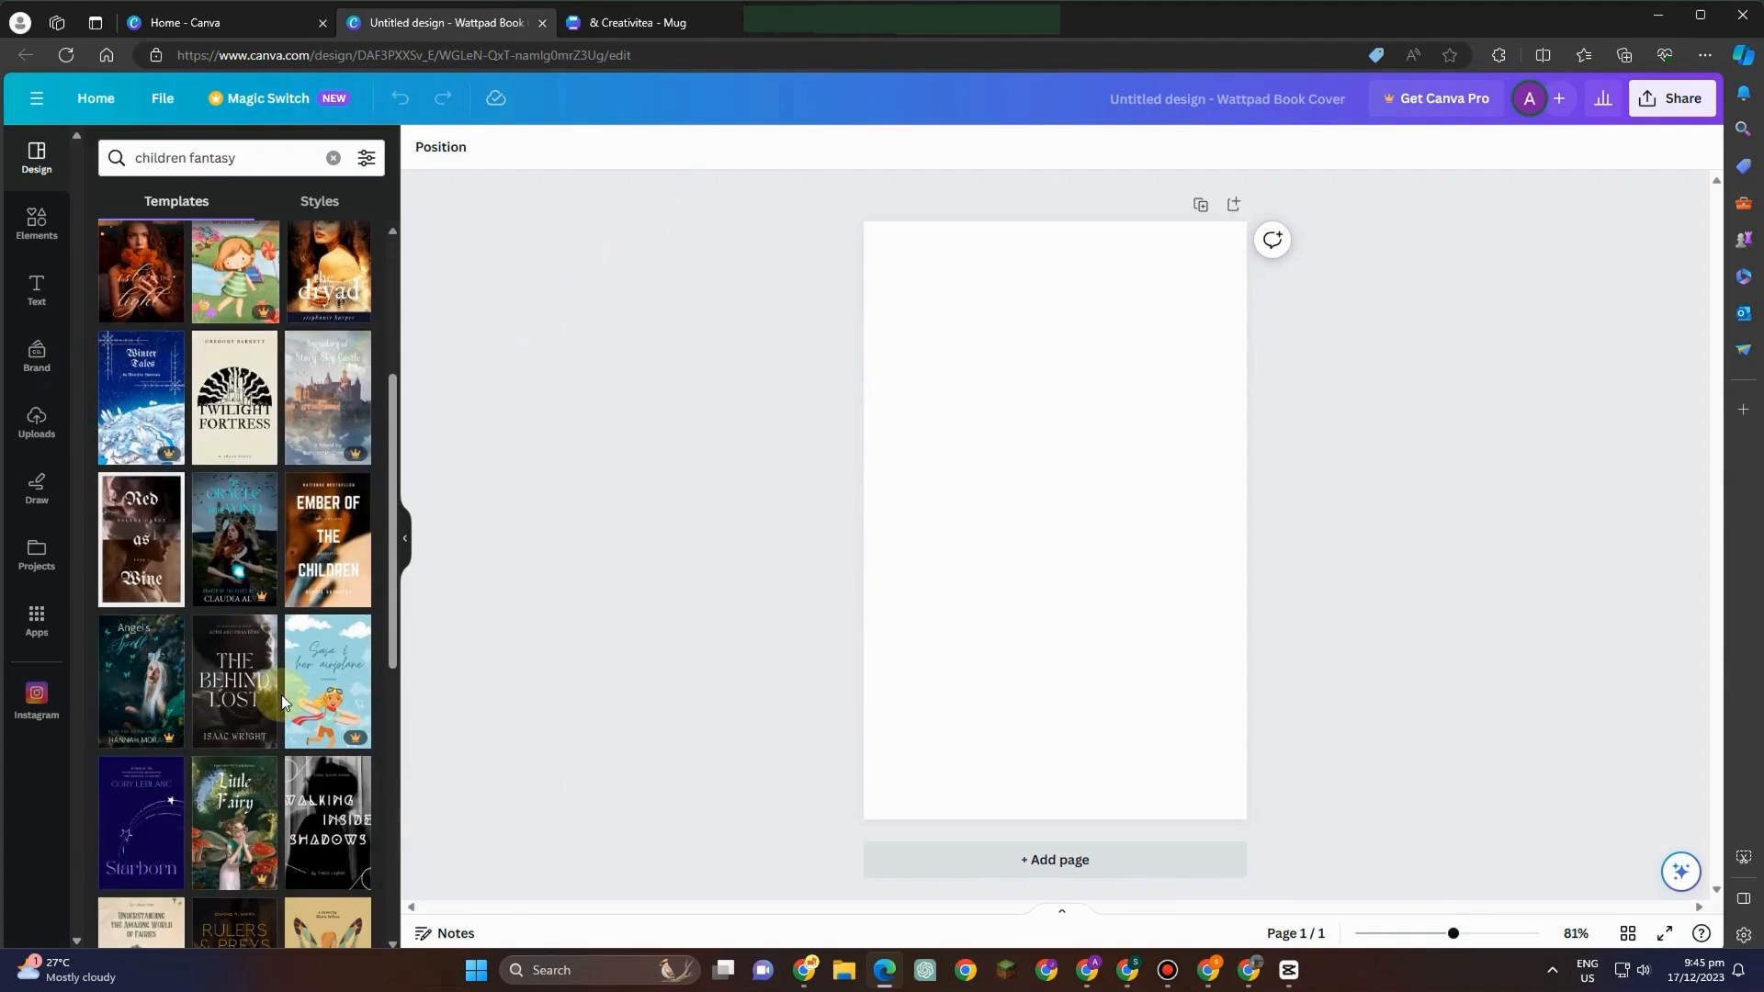
{"action": "scroll", "coordinate": [218, 672], "scroll_direction": "down", "scroll_amount": 3}
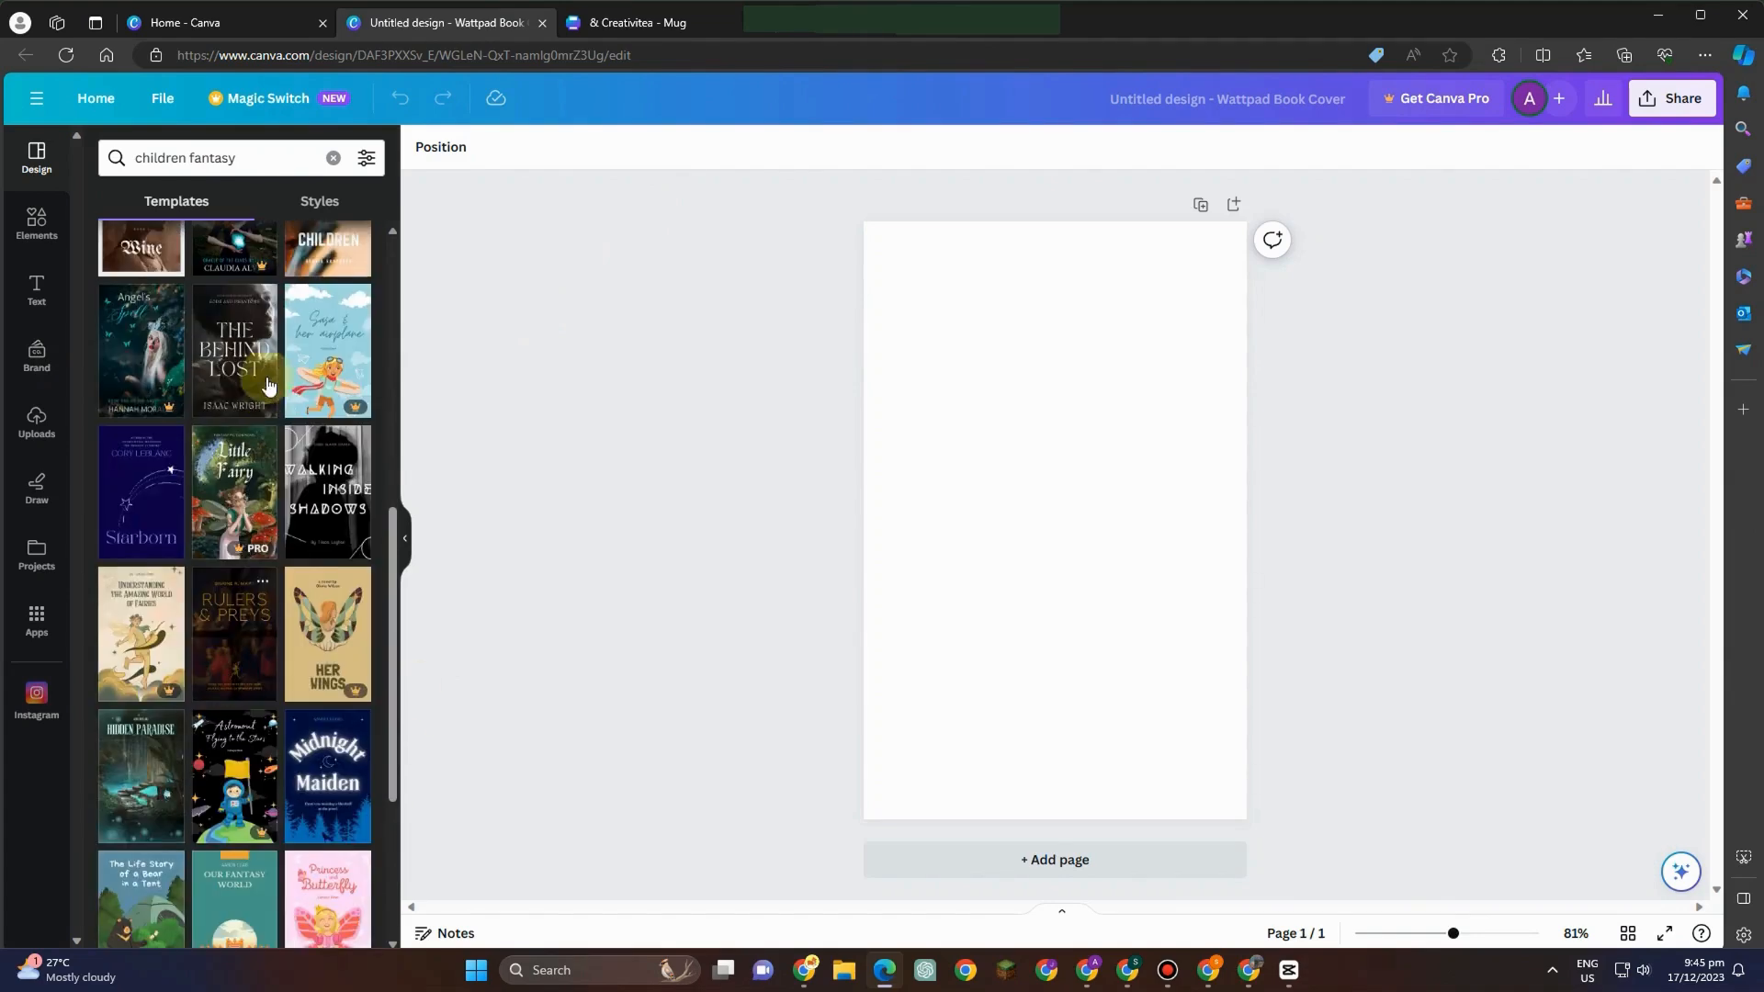
{"action": "left_click", "coordinate": [241, 502]}
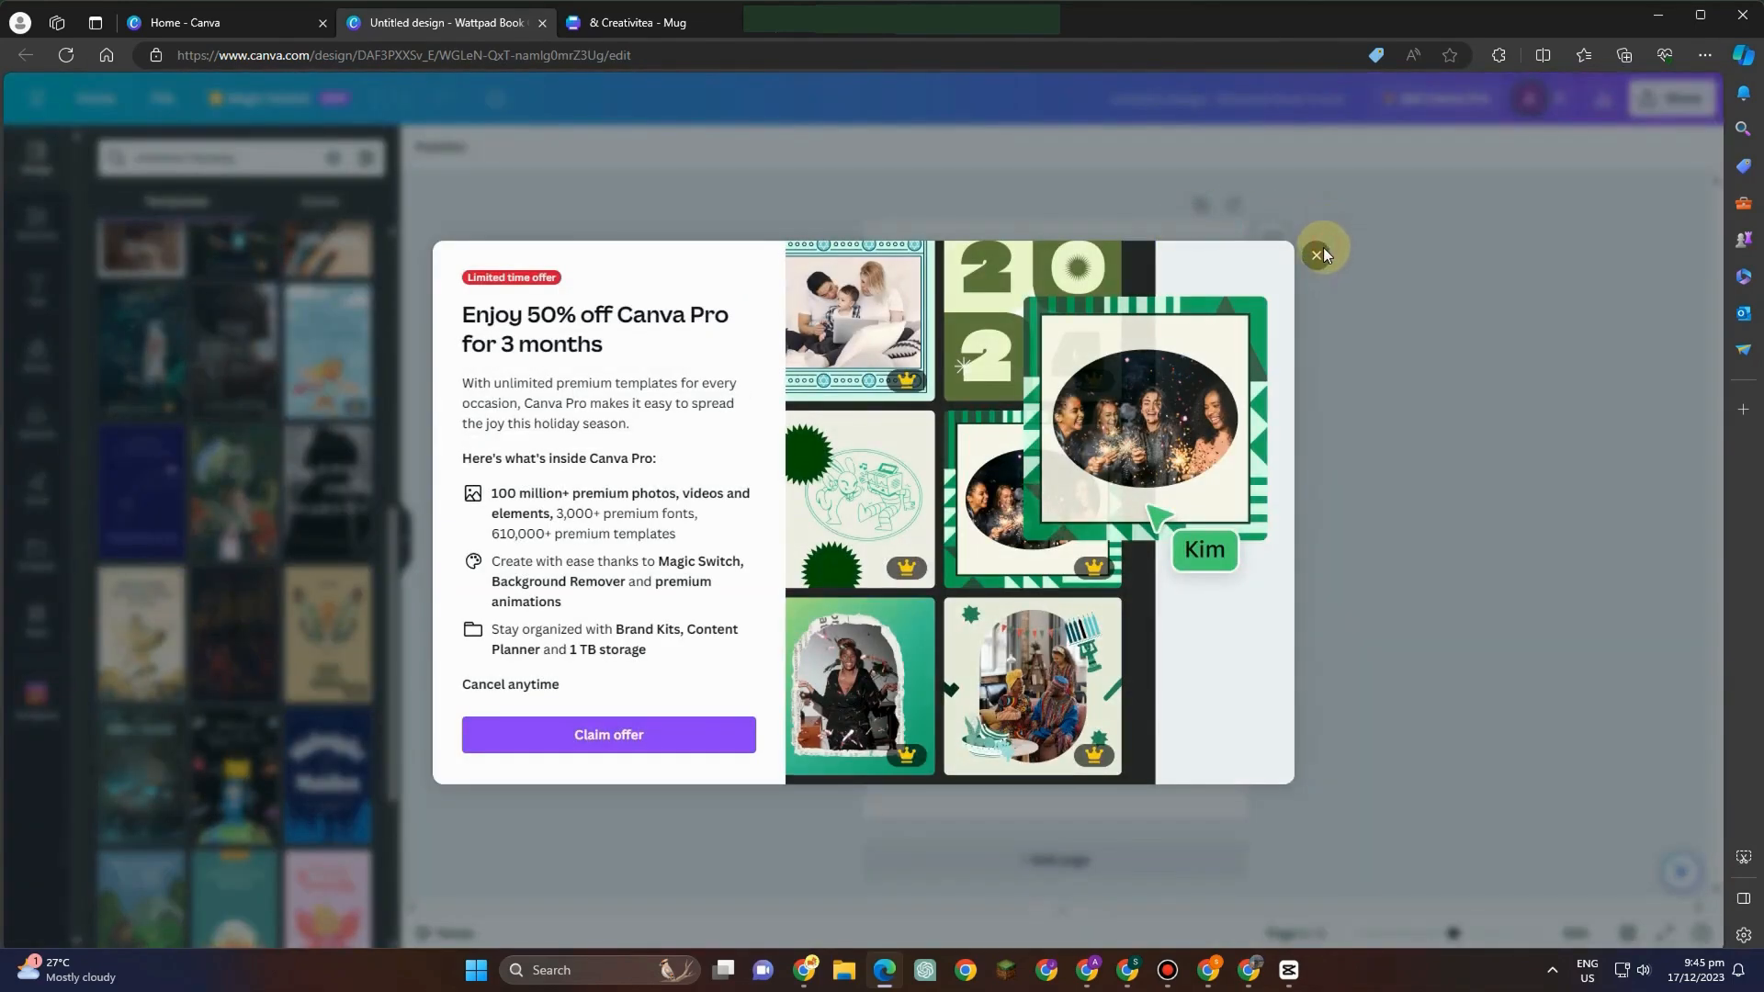
{"action": "left_click", "coordinate": [1320, 249]}
- Apply the Hidden Paradise book cover template to the blank page
{"action": "scroll", "coordinate": [294, 707], "scroll_direction": "down", "scroll_amount": 2}
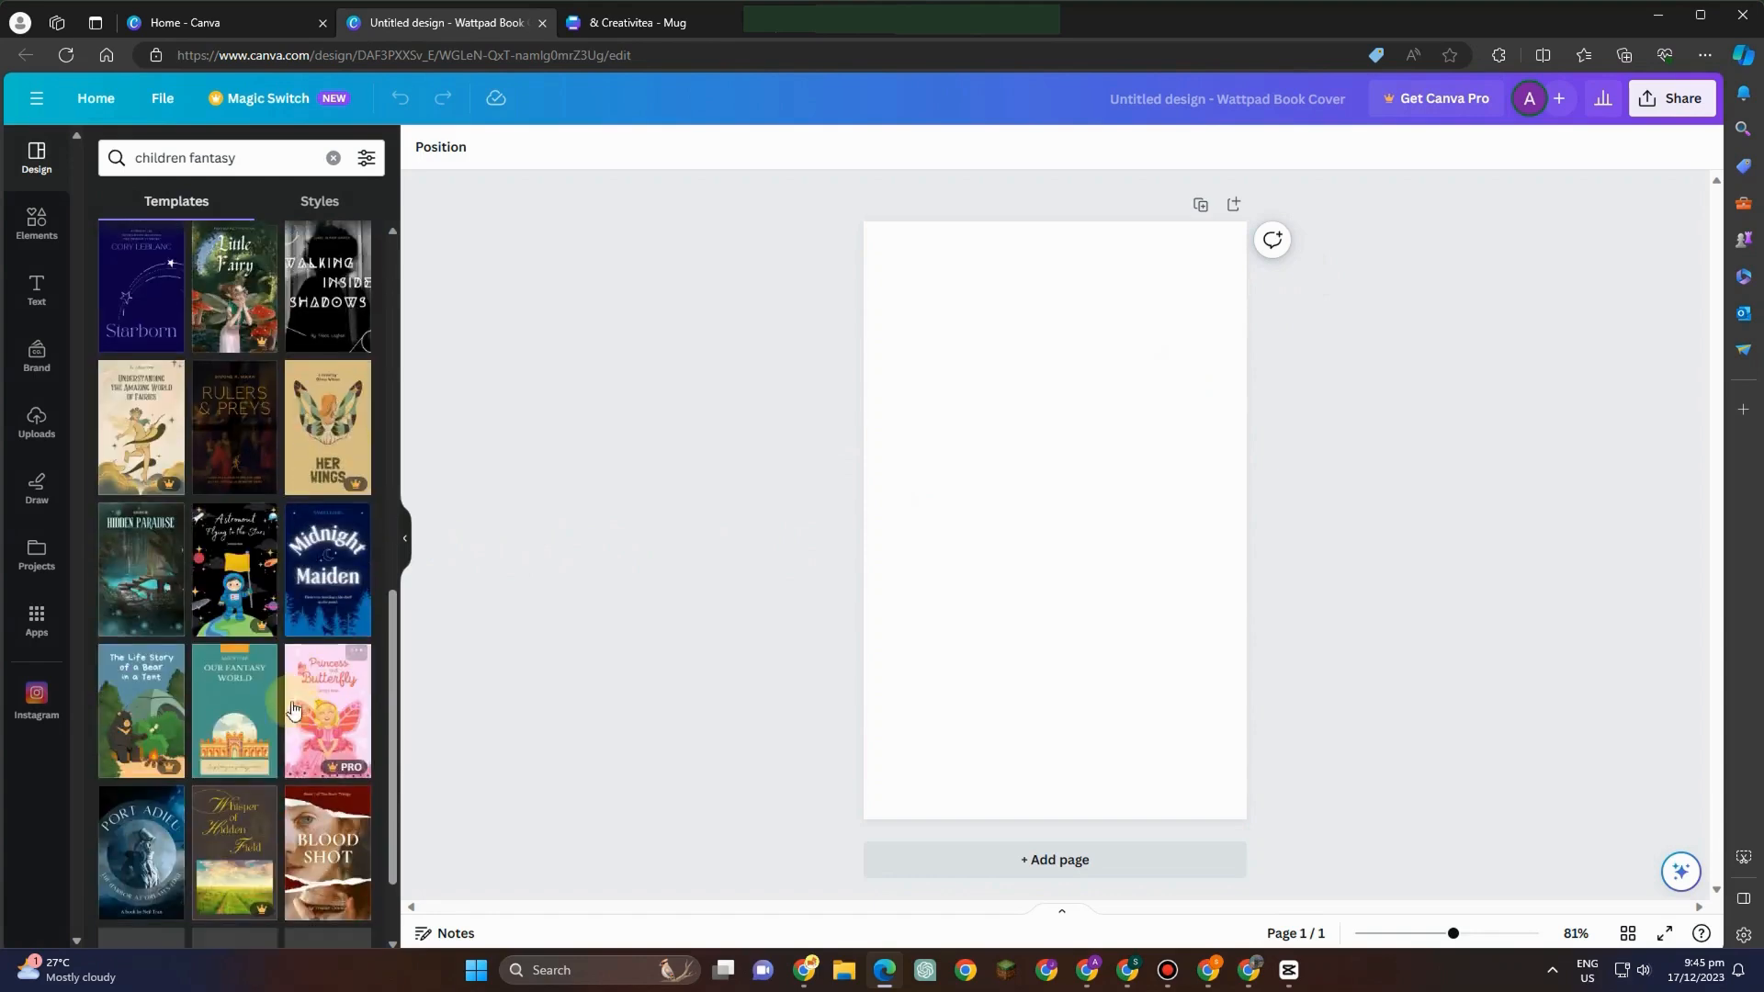
{"action": "left_click_drag", "start_coordinate": [138, 571], "coordinate": [990, 373]}
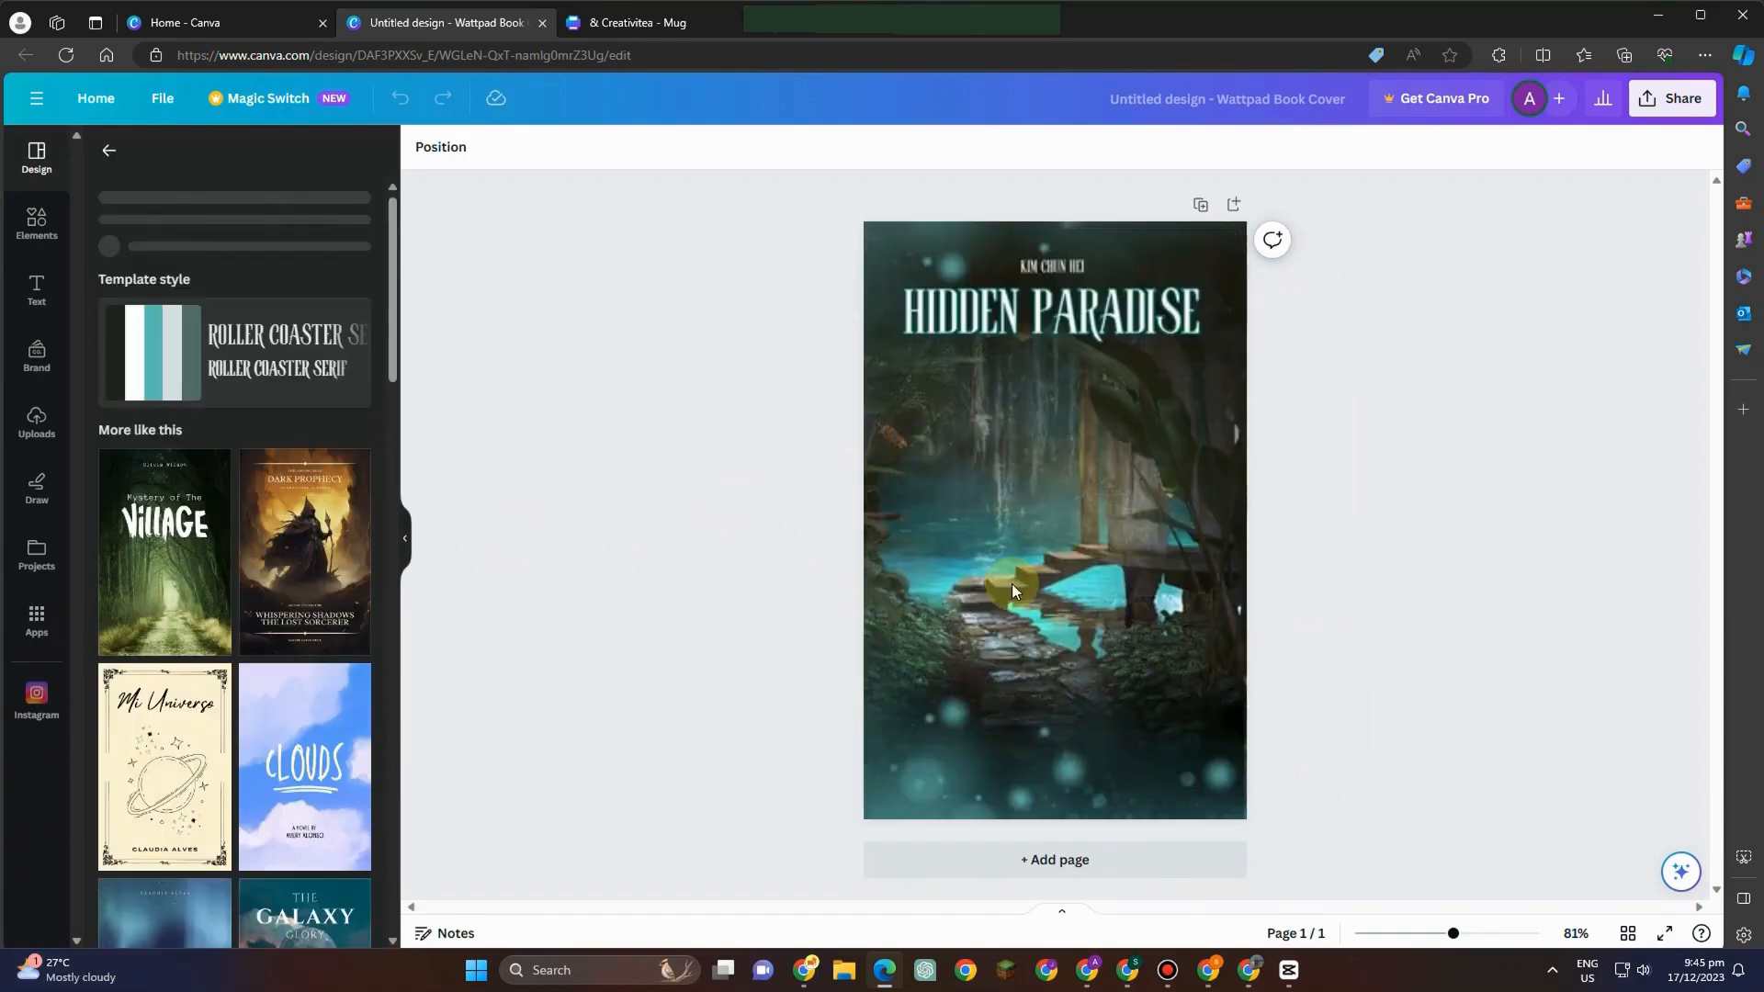
{"action": "left_click", "coordinate": [1041, 598]}
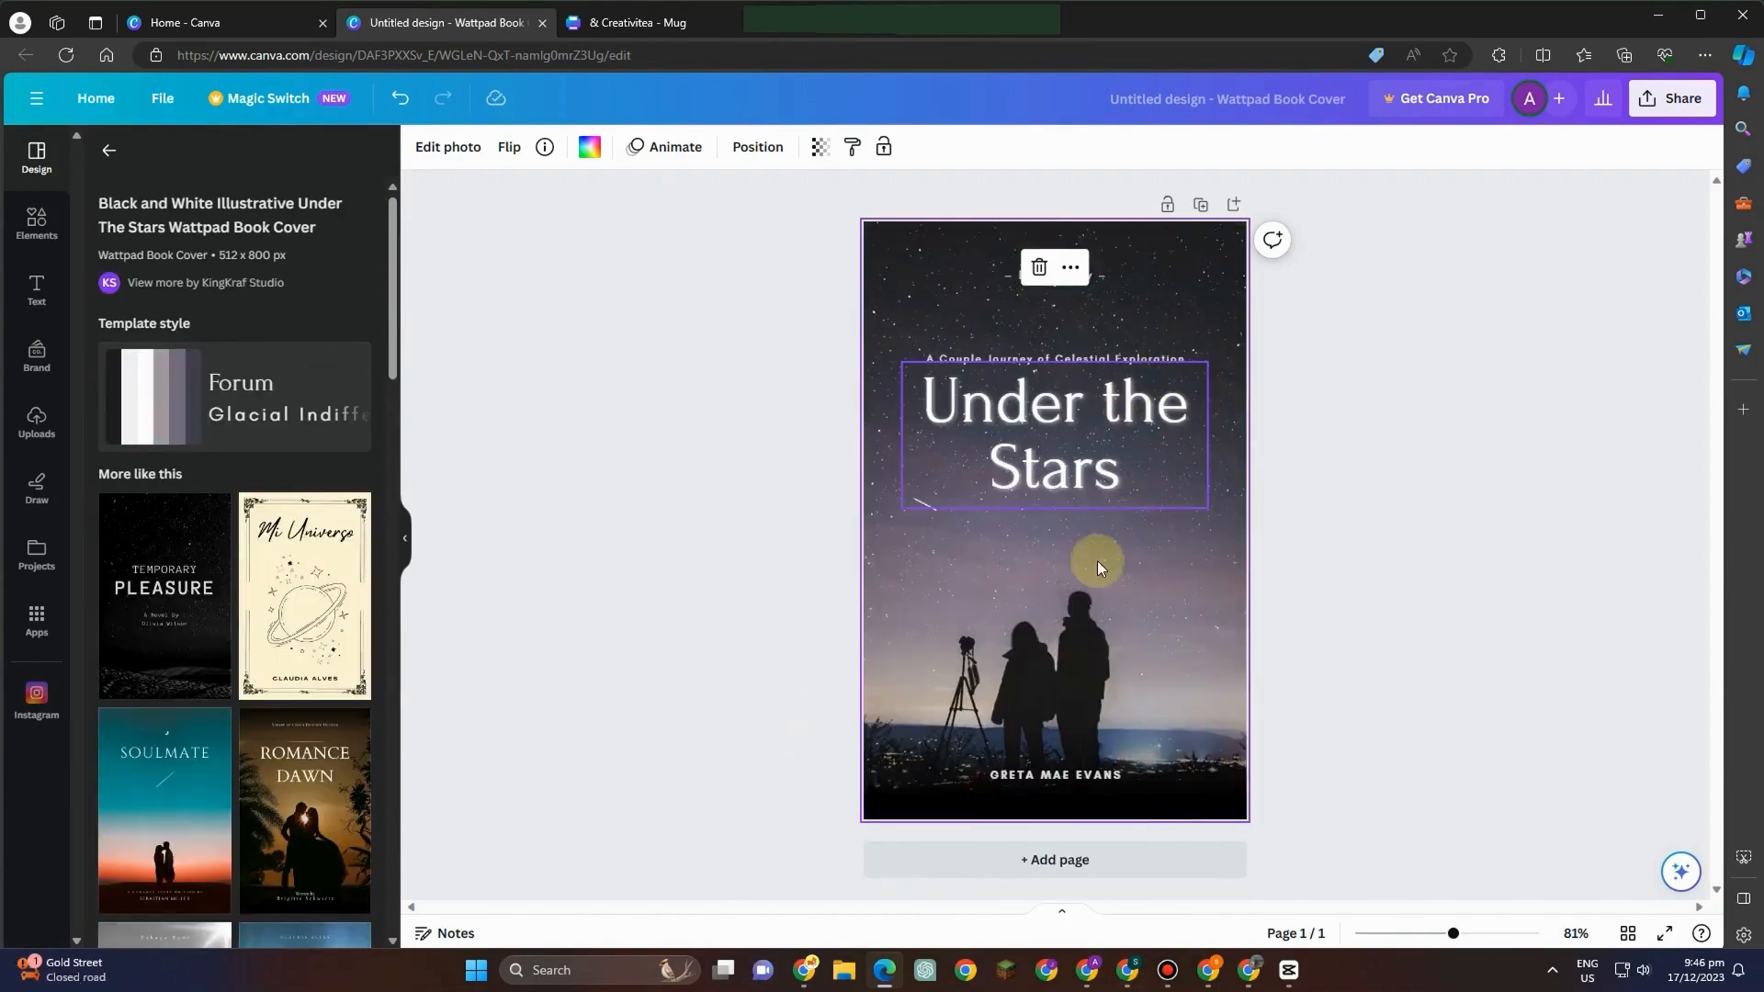
- Copy "Whispers of Eternity" from the Shopify product description and replace the Under the Stars heading on the Canva cover with it
{"action": "left_click", "coordinate": [1126, 968]}
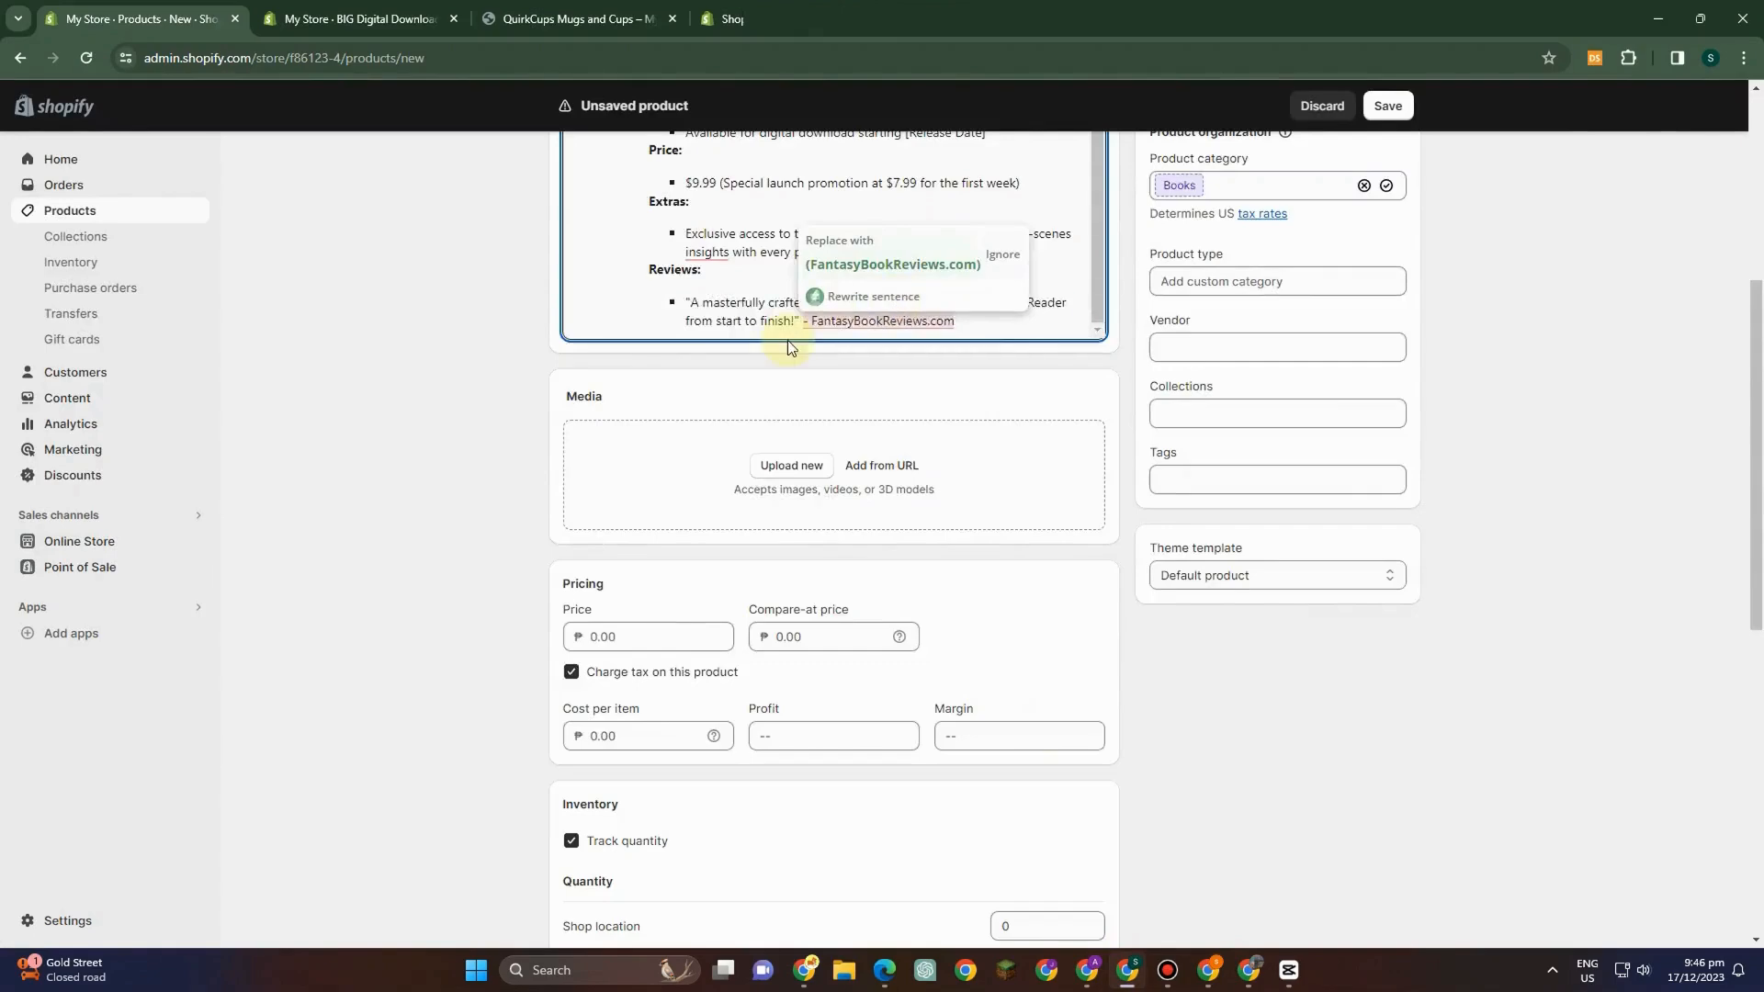
{"action": "scroll", "coordinate": [788, 347], "scroll_direction": "up", "scroll_amount": 5}
{"action": "scroll", "coordinate": [768, 393], "scroll_direction": "up", "scroll_amount": 4}
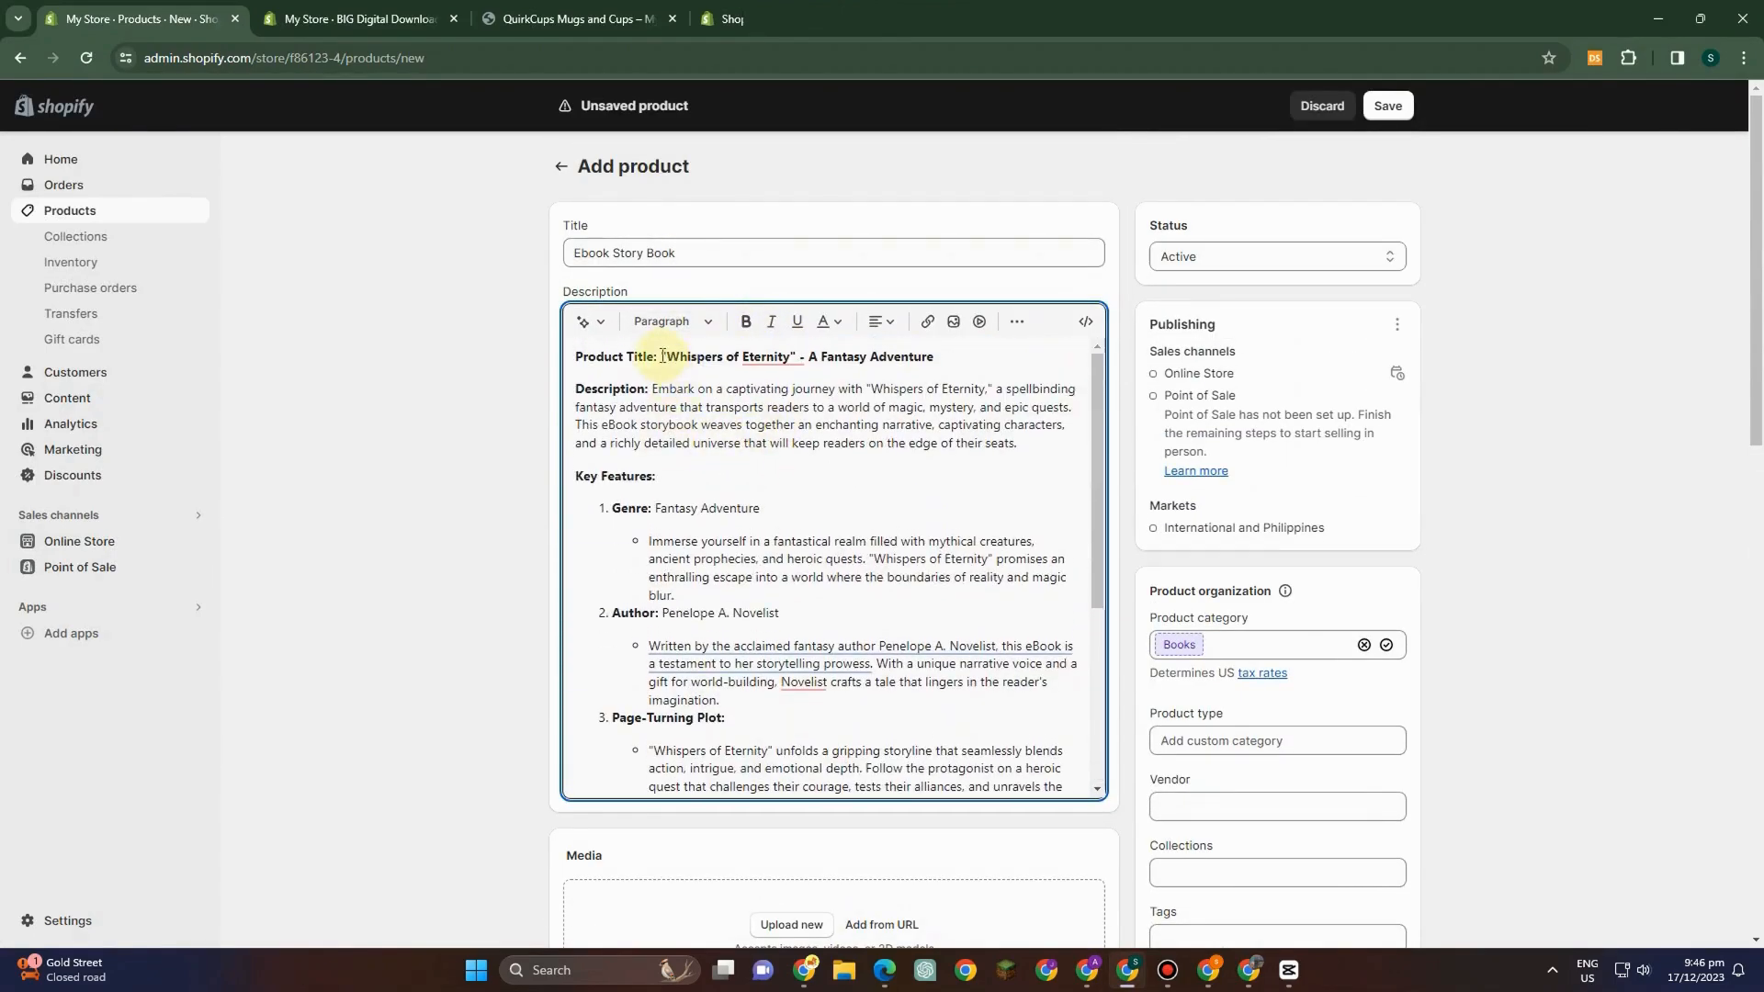
{"action": "left_click_drag", "start_coordinate": [663, 356], "coordinate": [795, 351]}
{"action": "right_click", "coordinate": [799, 352]}
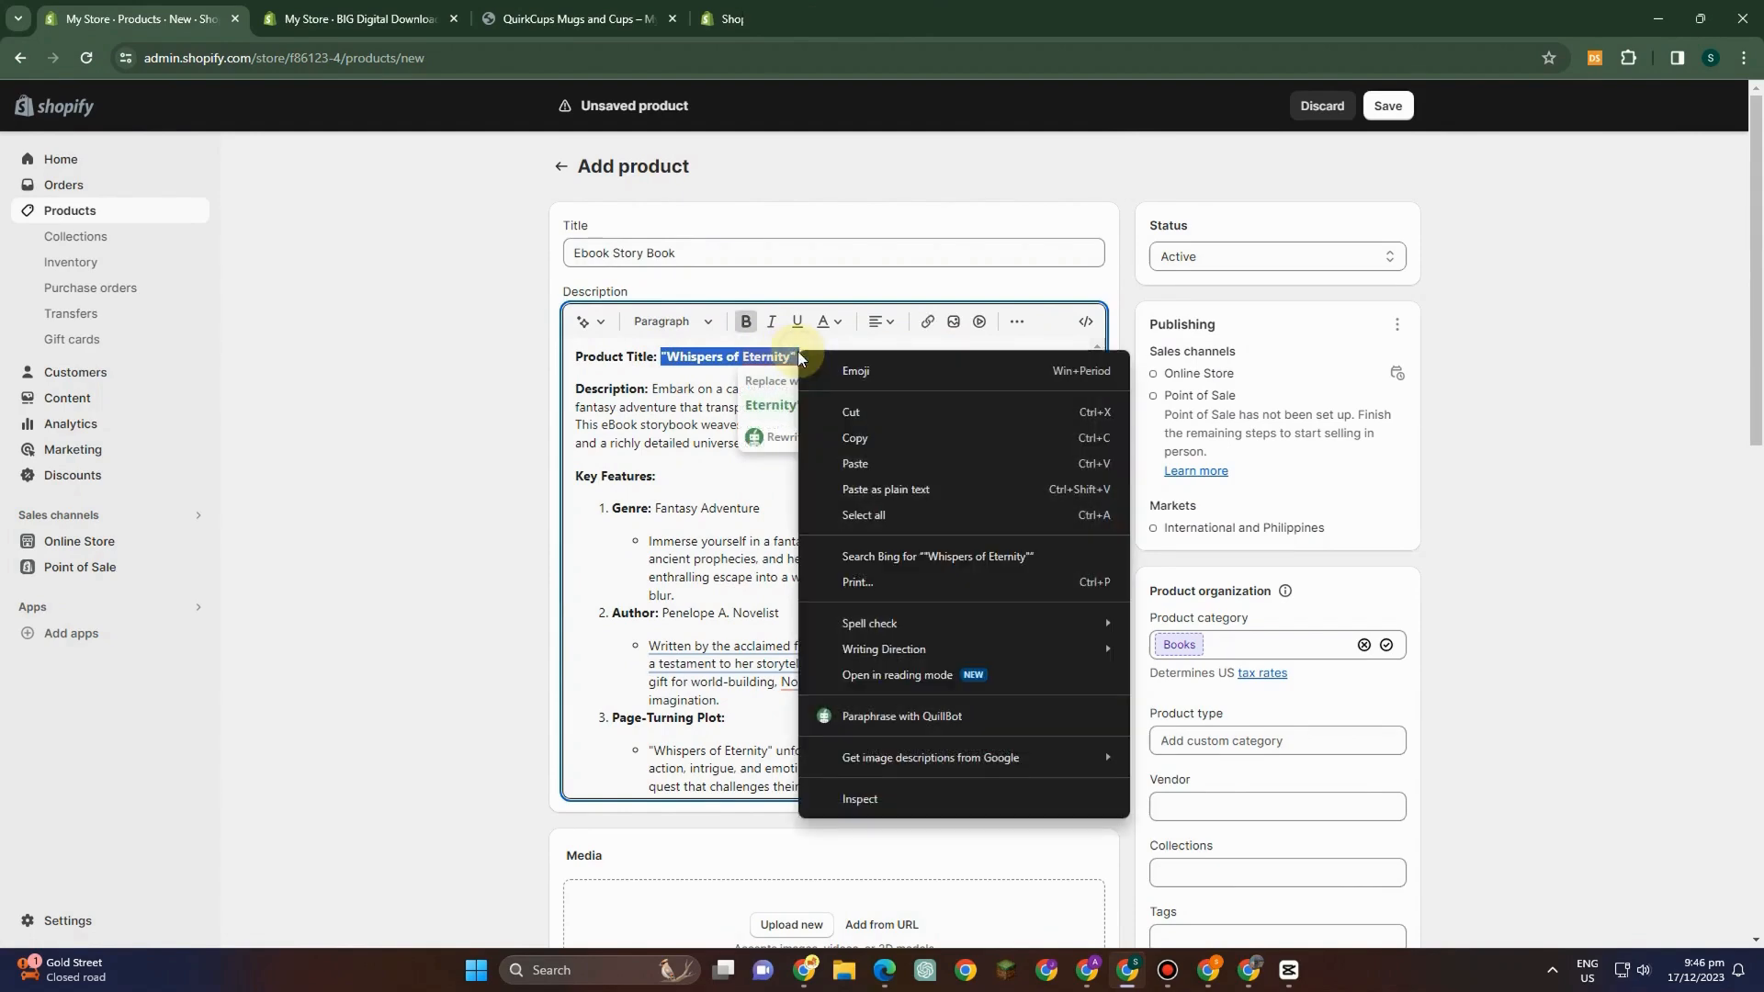
{"action": "left_click", "coordinate": [832, 440]}
{"action": "left_click", "coordinate": [885, 969]}
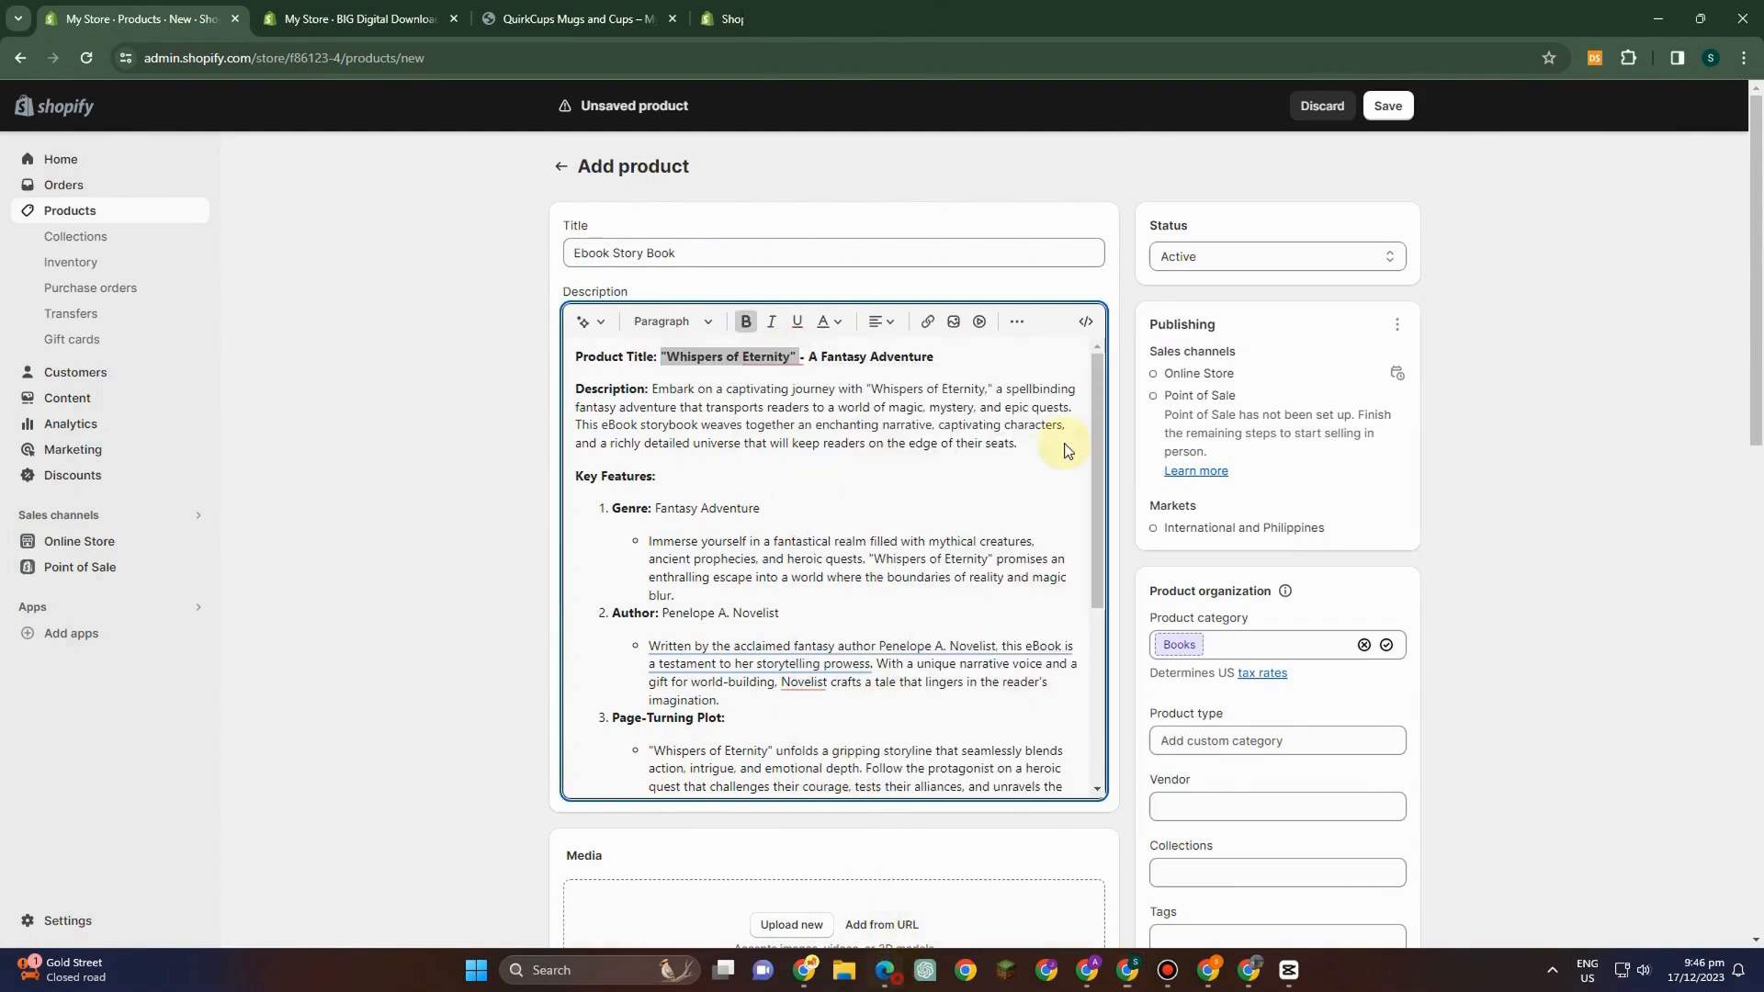
{"action": "double_click", "coordinate": [1066, 409]}
{"action": "key", "text": "ctrl+v"}
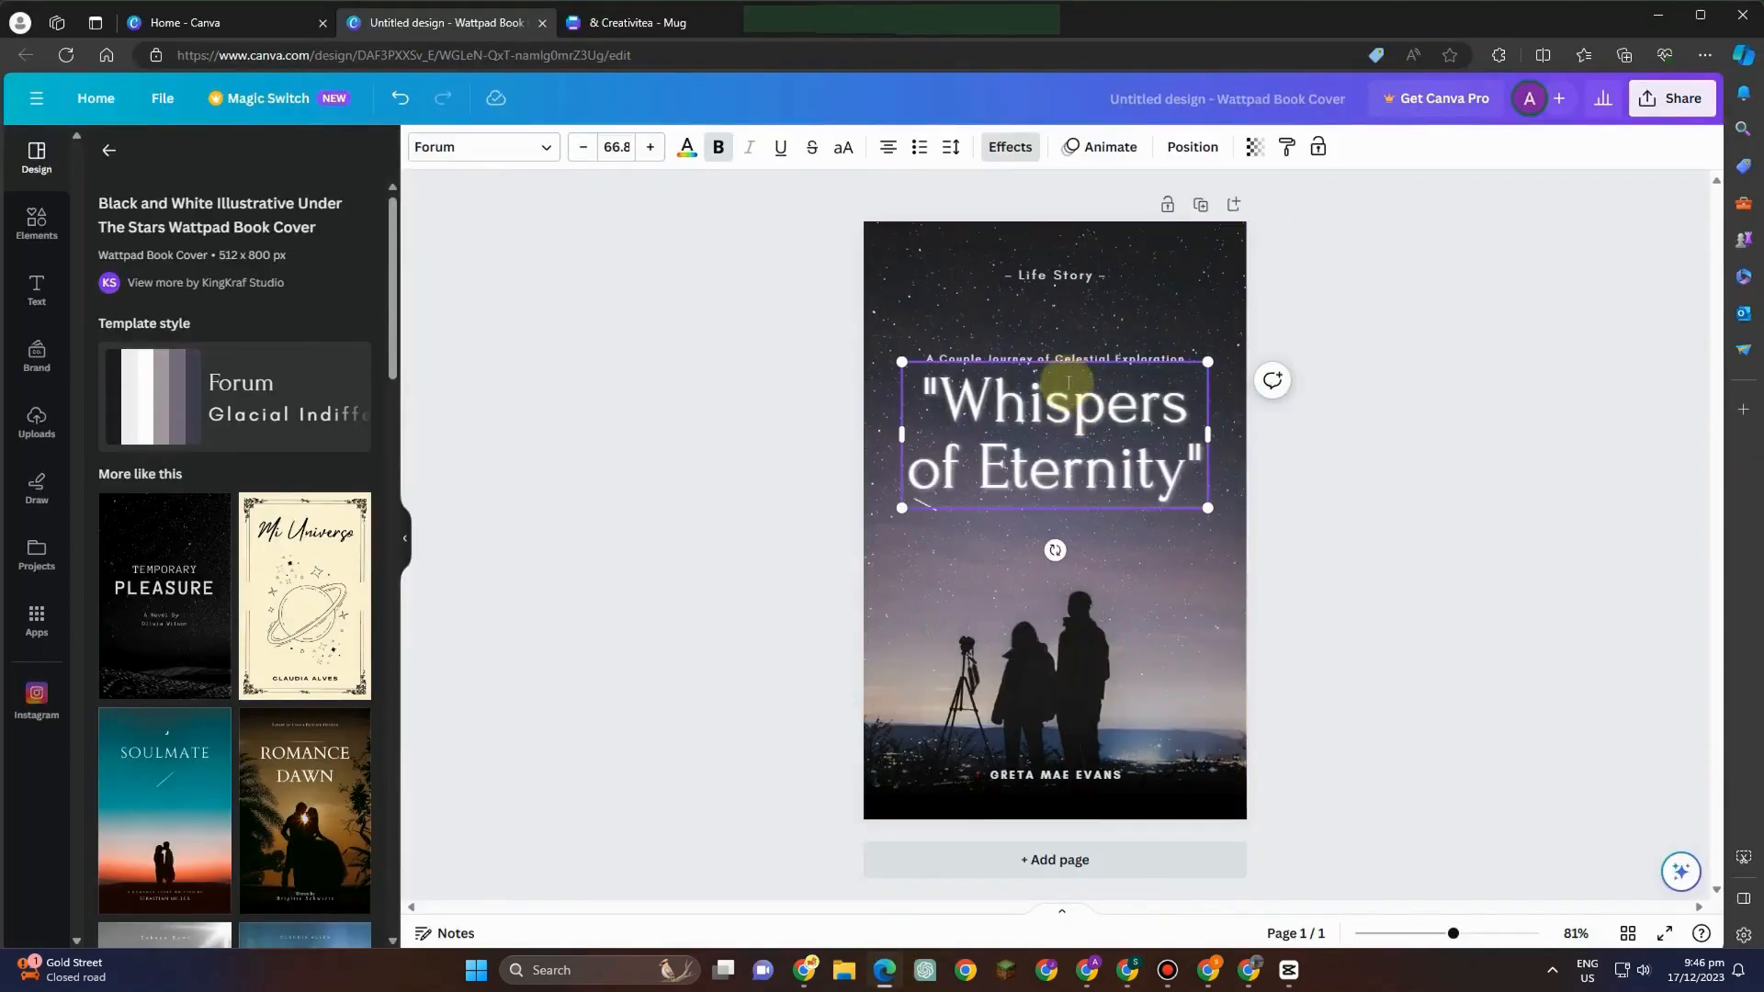
- Replace the cover's Life Story line with "A Fantasy Adventure" copied from the Shopify product description
{"action": "left_click", "coordinate": [1051, 276]}
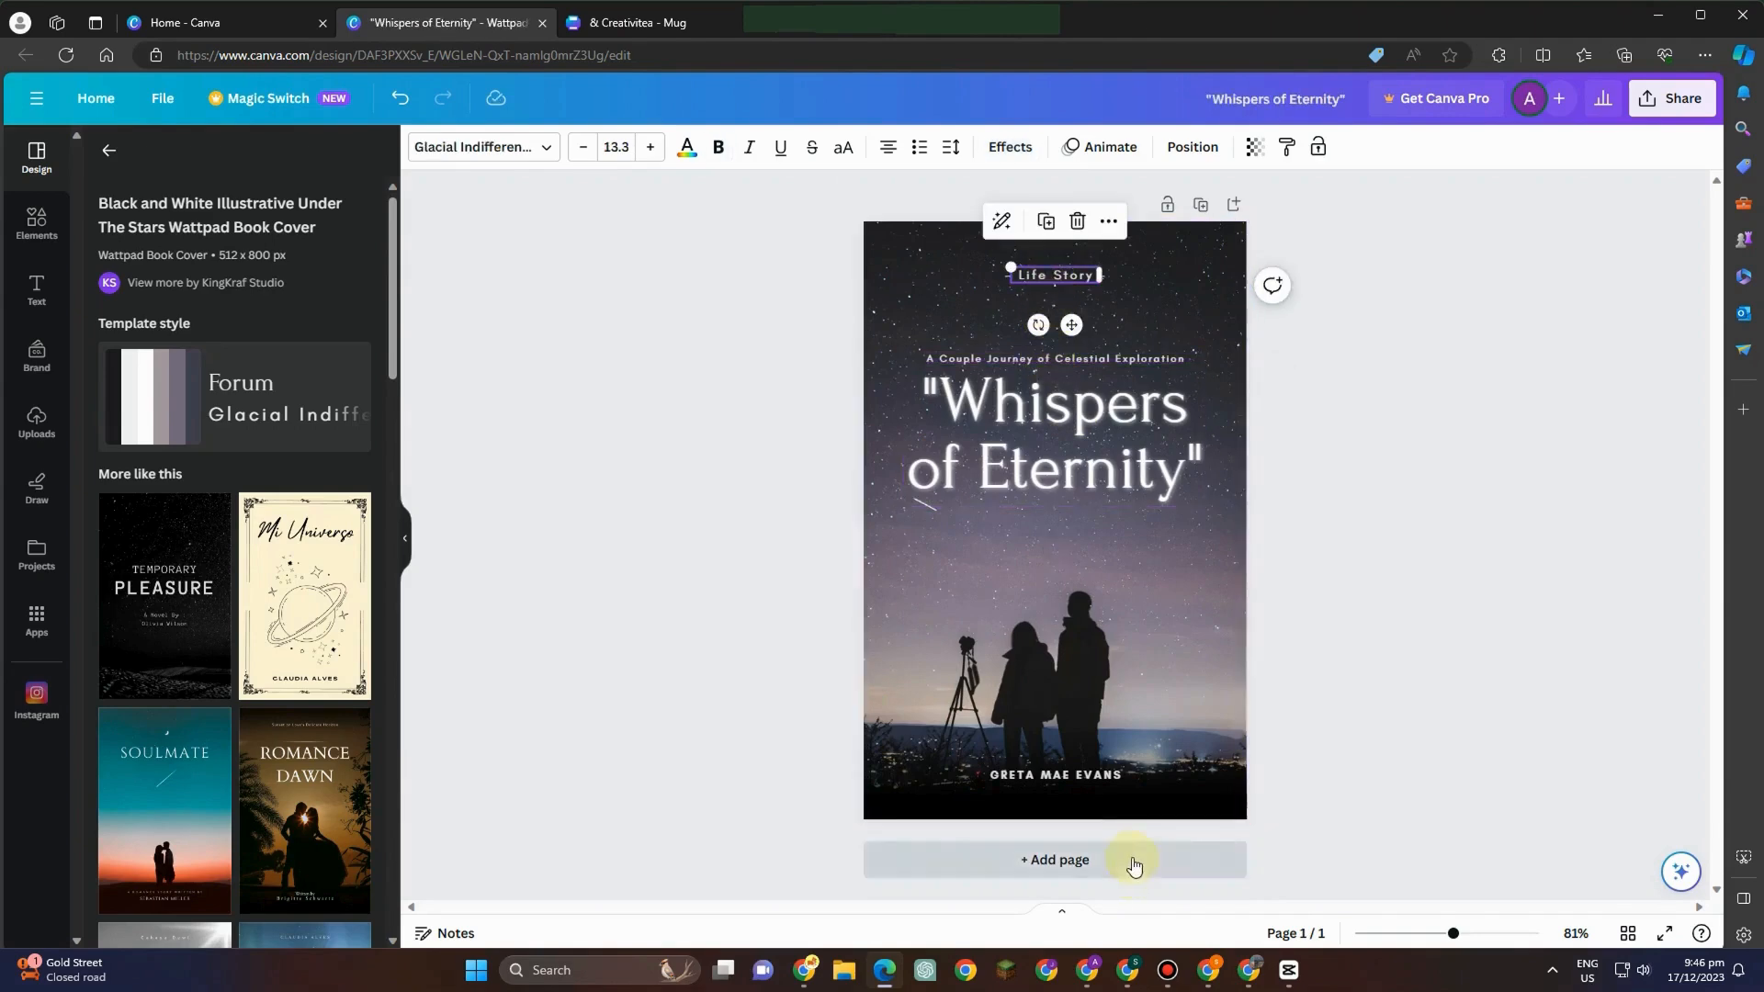
{"action": "left_click", "coordinate": [1127, 969]}
{"action": "left_click_drag", "start_coordinate": [806, 356], "coordinate": [1040, 363]}
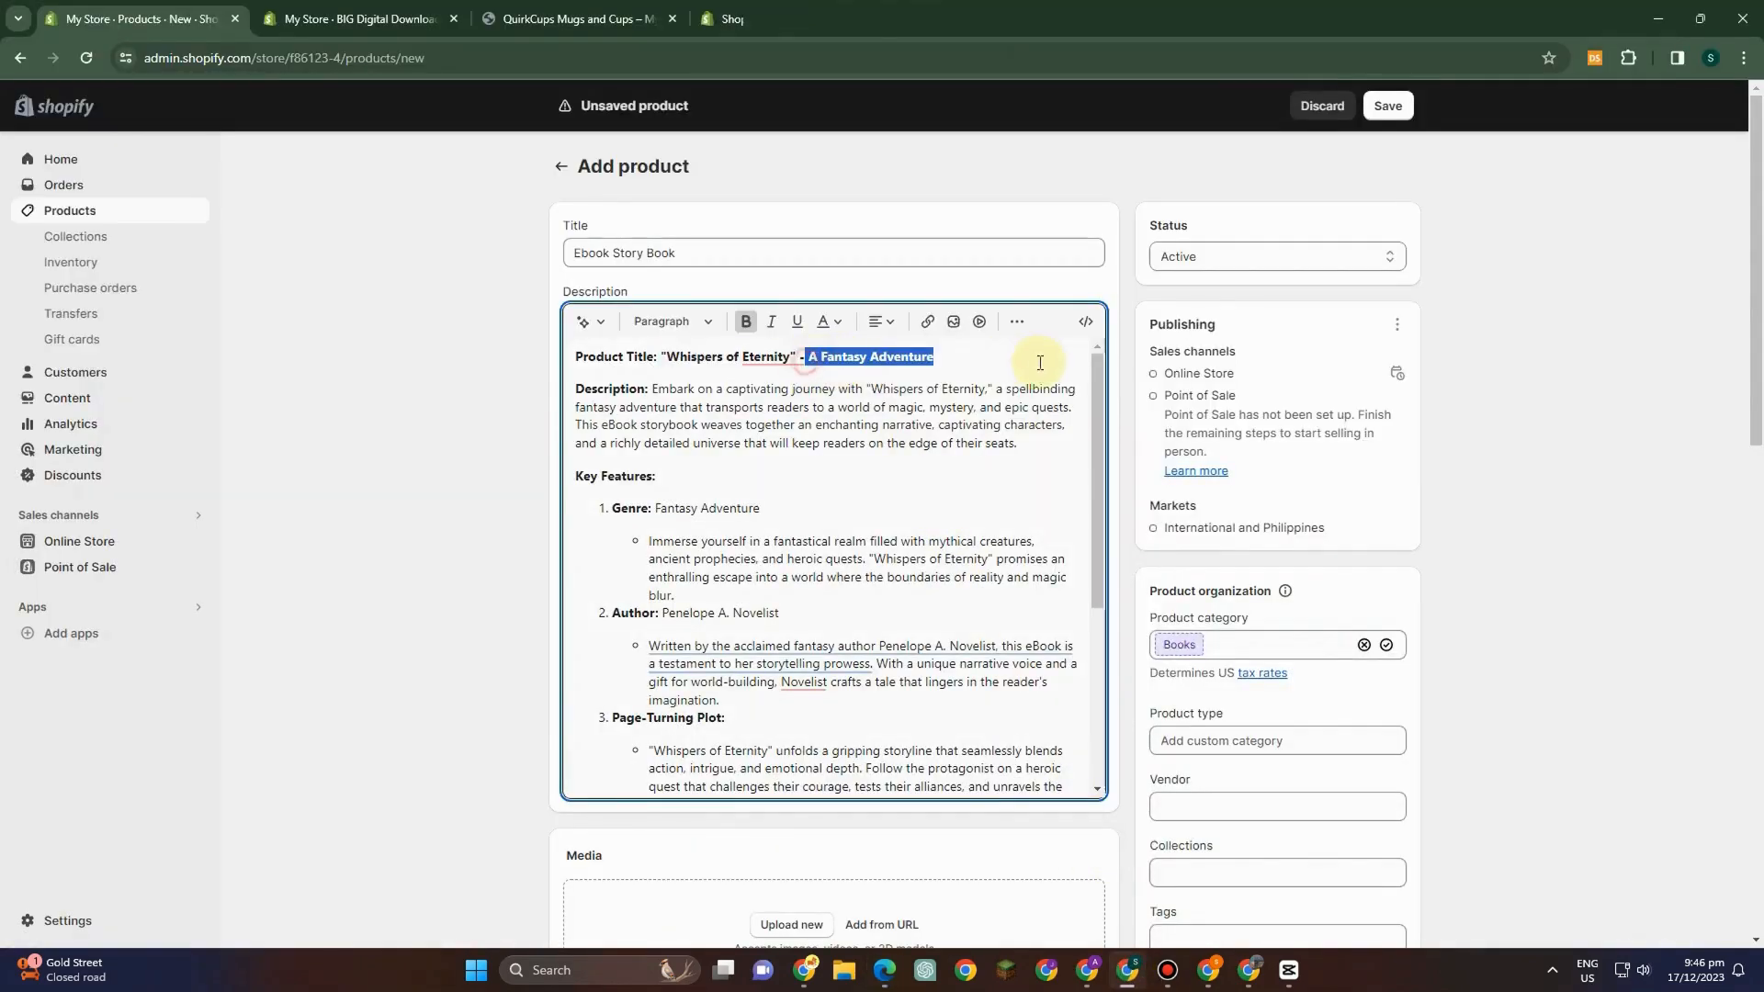
{"action": "left_click", "coordinate": [885, 970]}
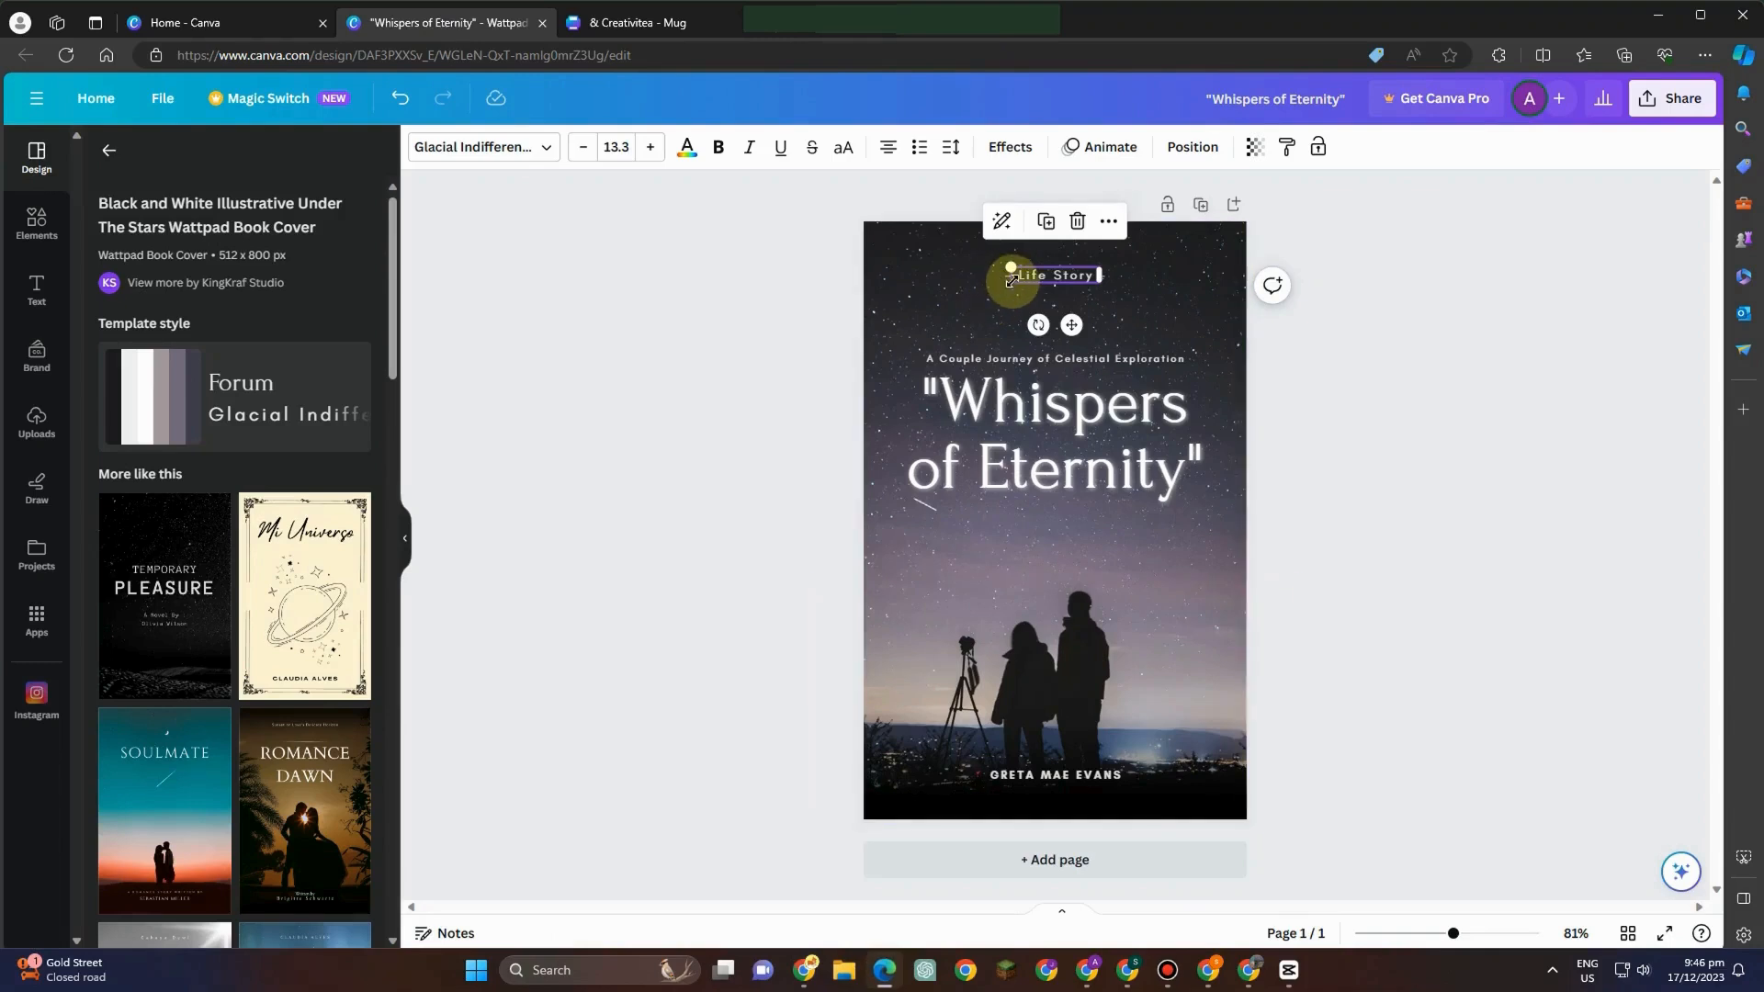
{"action": "double_click", "coordinate": [1044, 275]}
{"action": "key", "text": "ctrl+v"}
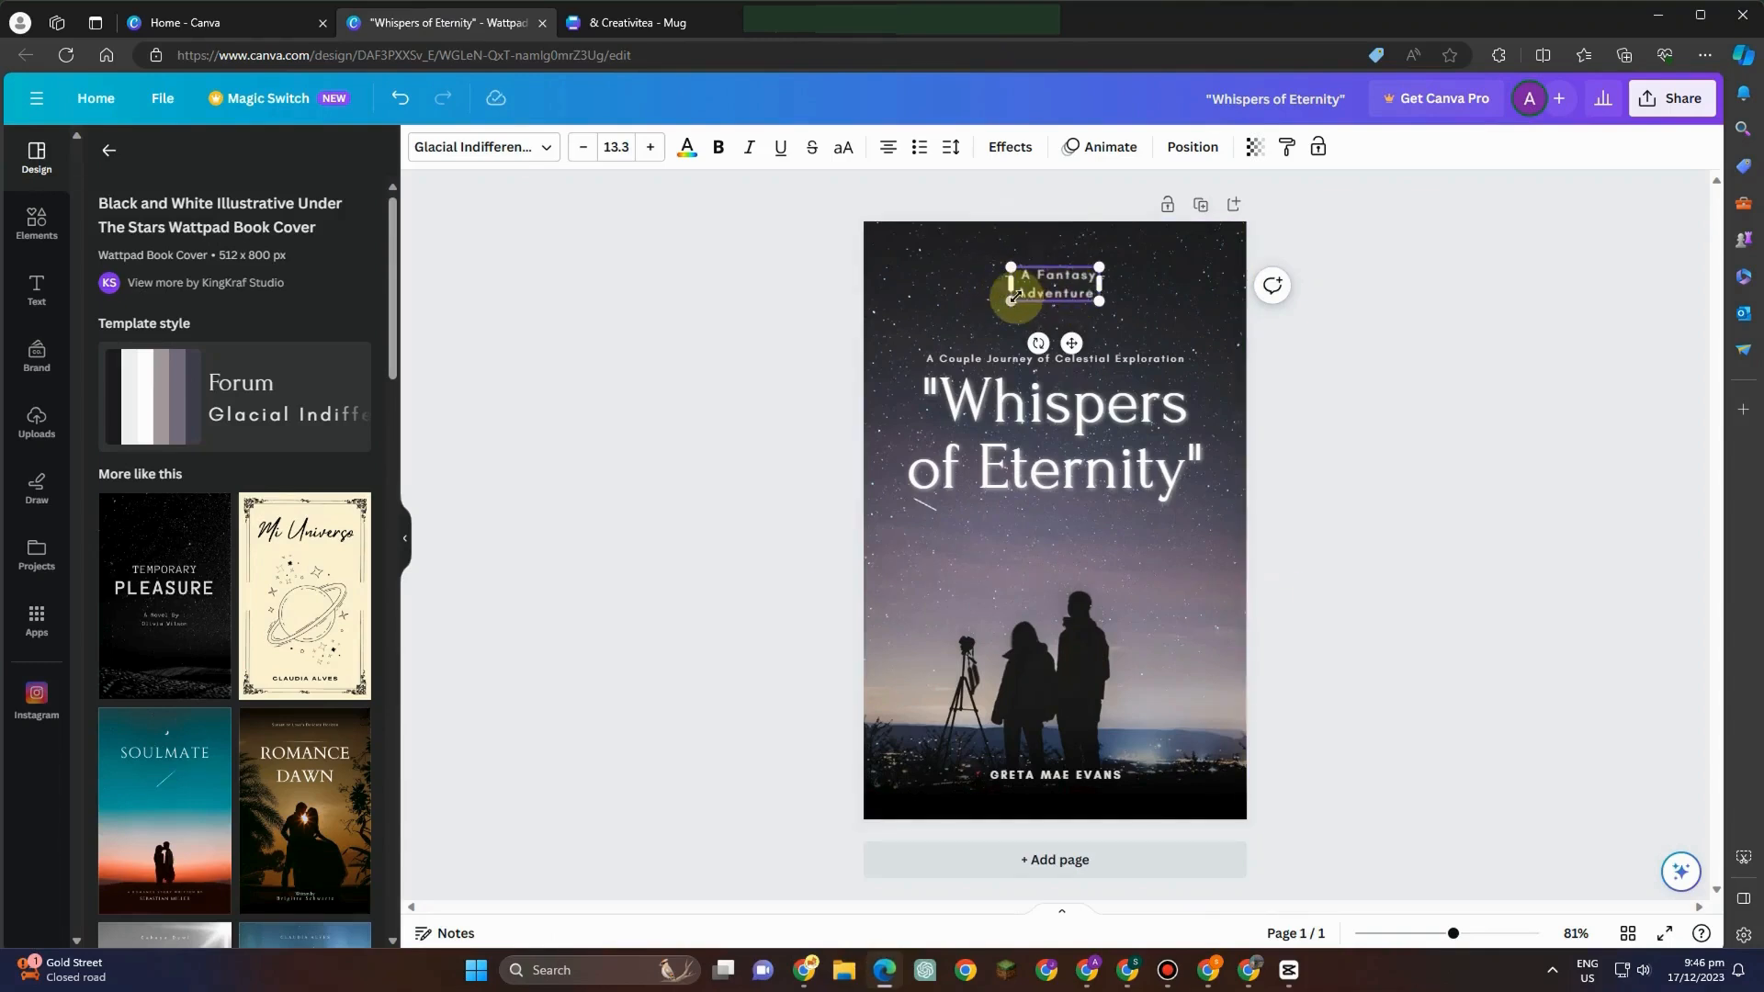
- Widen the A Fantasy Adventure text box to fit on one line and adjust the spacing of the cover's text lines
{"action": "left_click_drag", "start_coordinate": [1009, 286], "coordinate": [937, 284]}
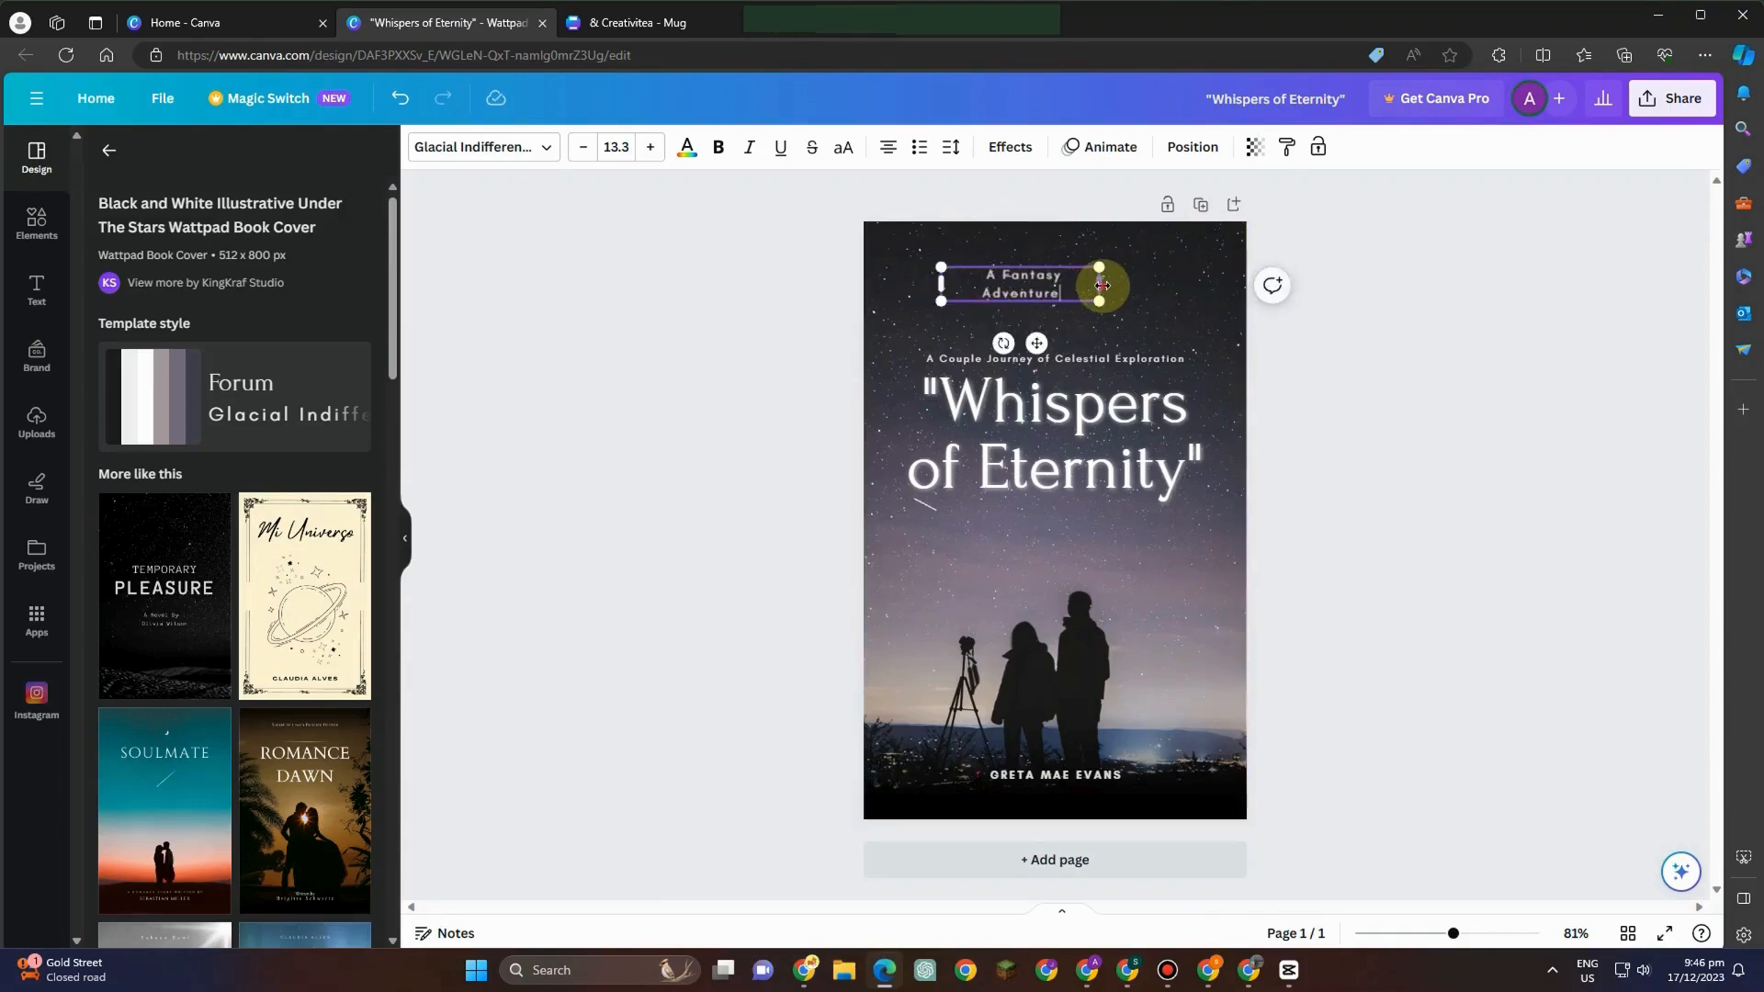
{"action": "left_click_drag", "start_coordinate": [1073, 284], "coordinate": [1155, 278]}
{"action": "left_click_drag", "start_coordinate": [1064, 321], "coordinate": [1123, 354]}
{"action": "left_click", "coordinate": [1123, 393]}
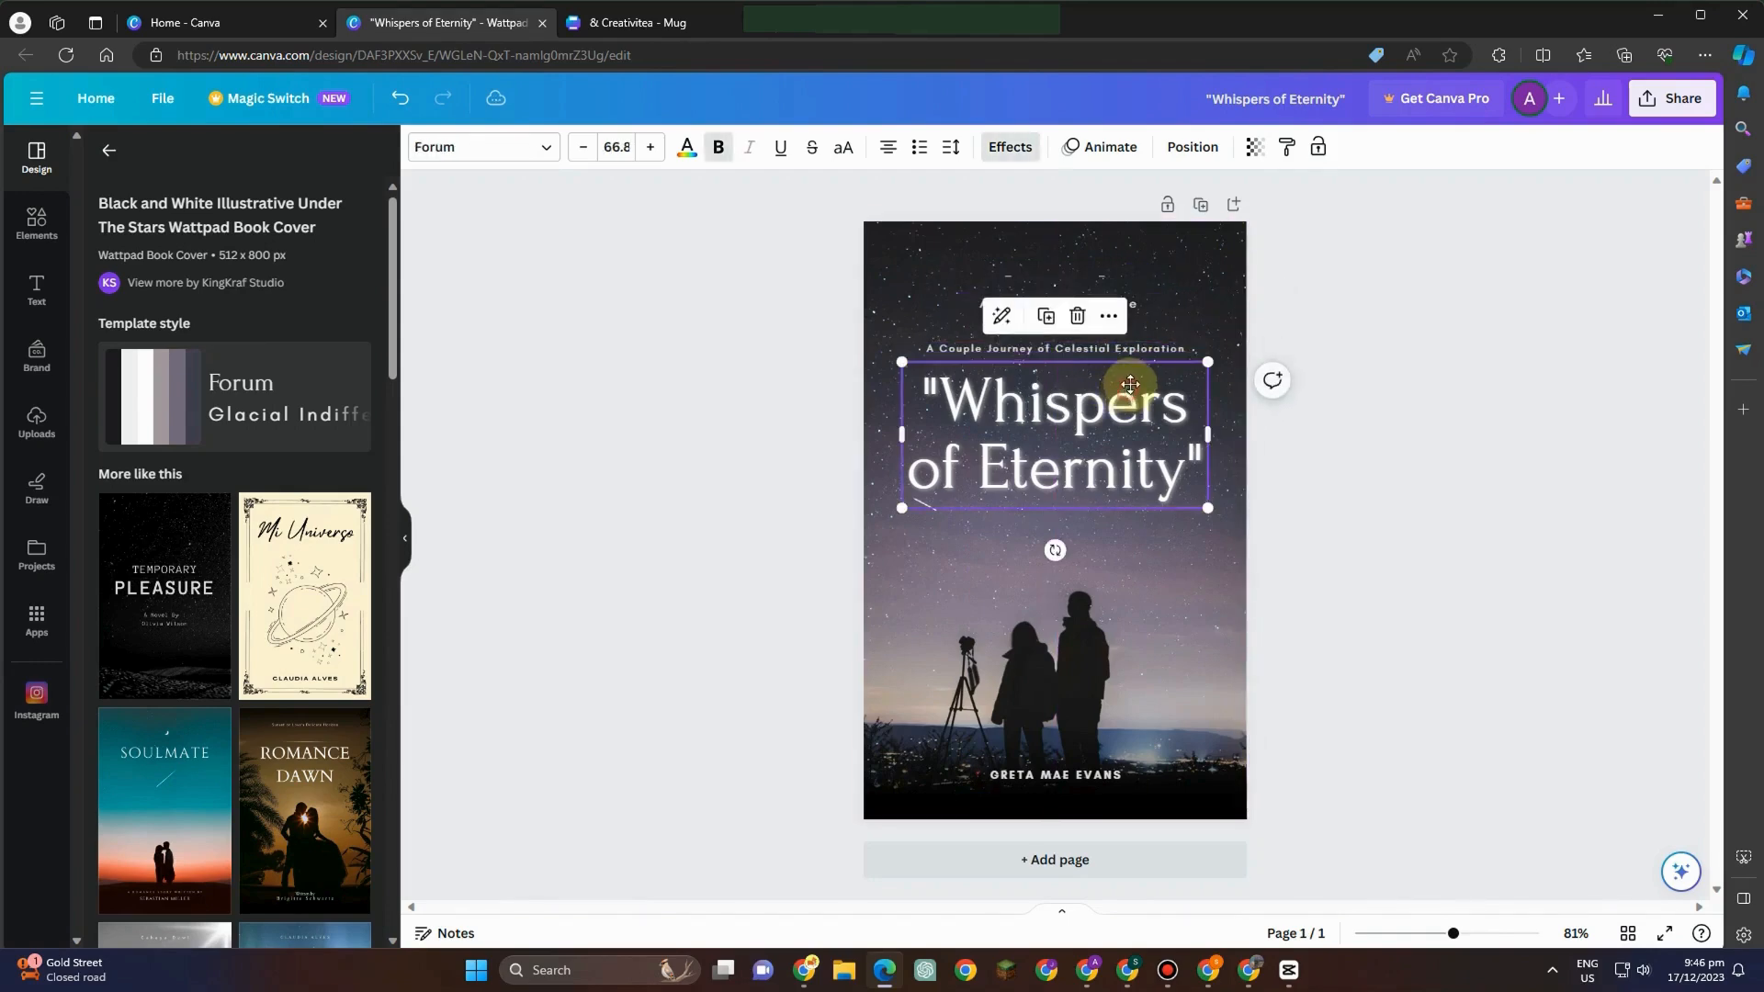
- Replace the placeholder author name at the foot of the cover with the book author's name
{"action": "left_click", "coordinate": [1055, 780]}
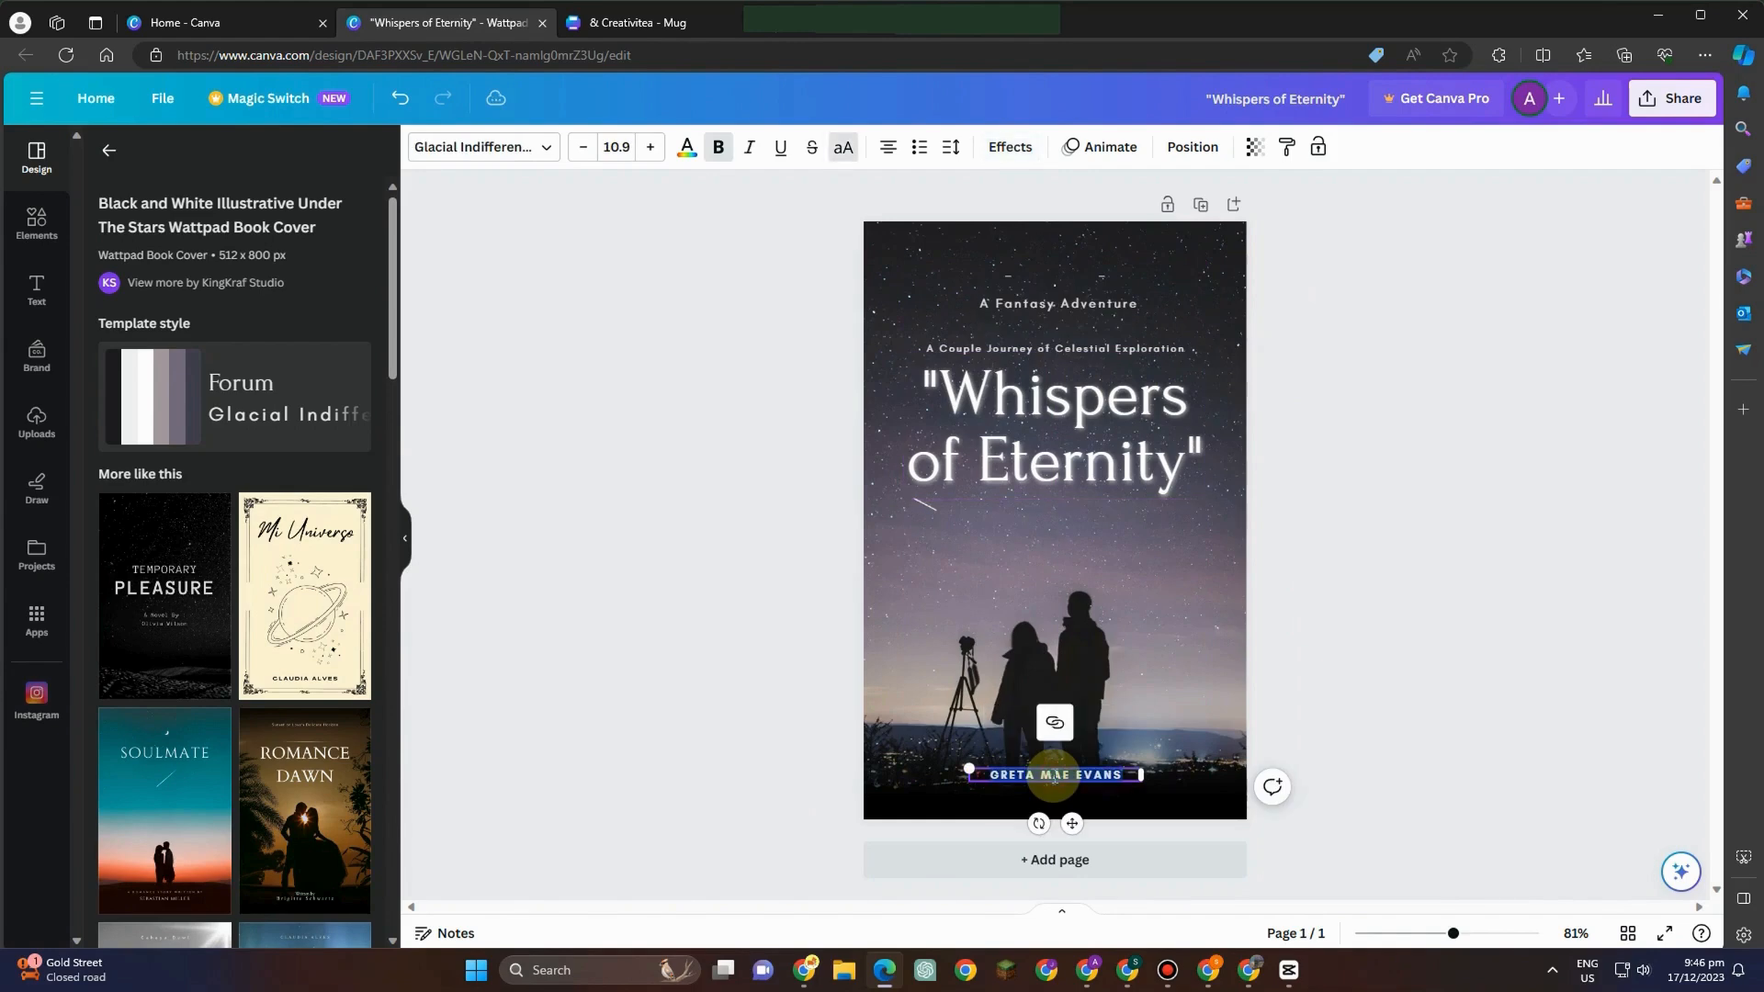
{"action": "key", "text": "BackSpace"}
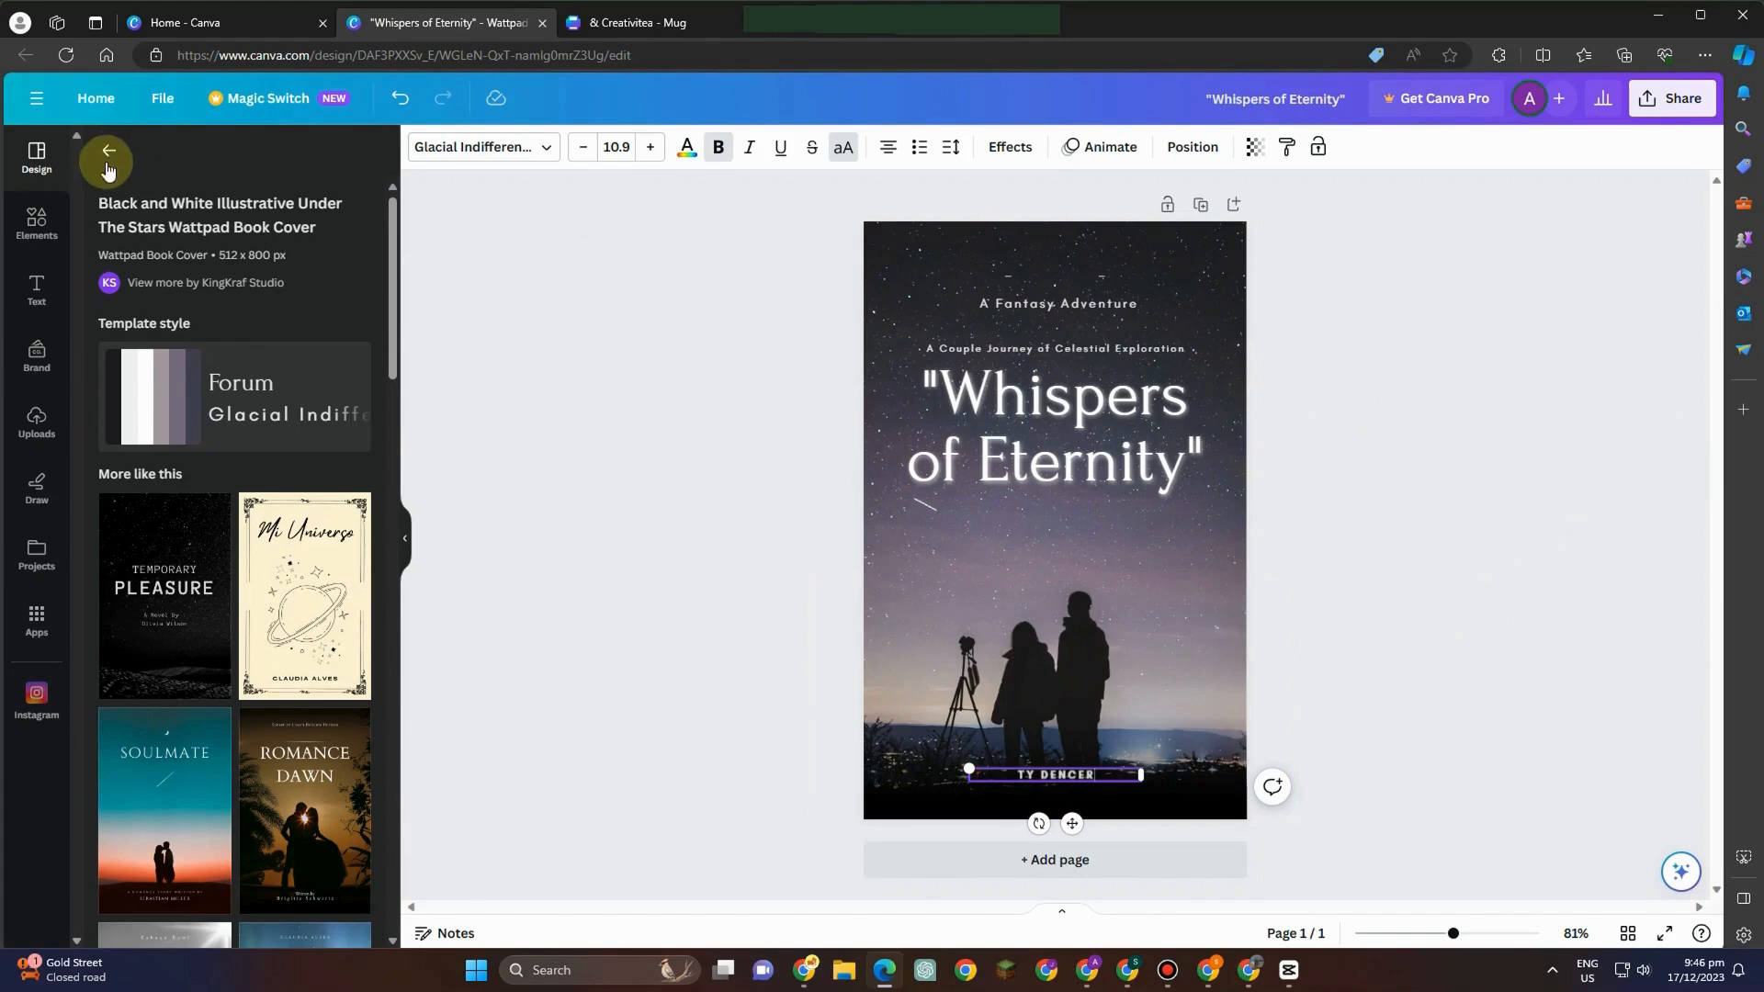
- Search the Canva elements for "fantasy" and narrow the results to photos
{"action": "left_click", "coordinate": [36, 221]}
{"action": "left_click", "coordinate": [257, 163]}
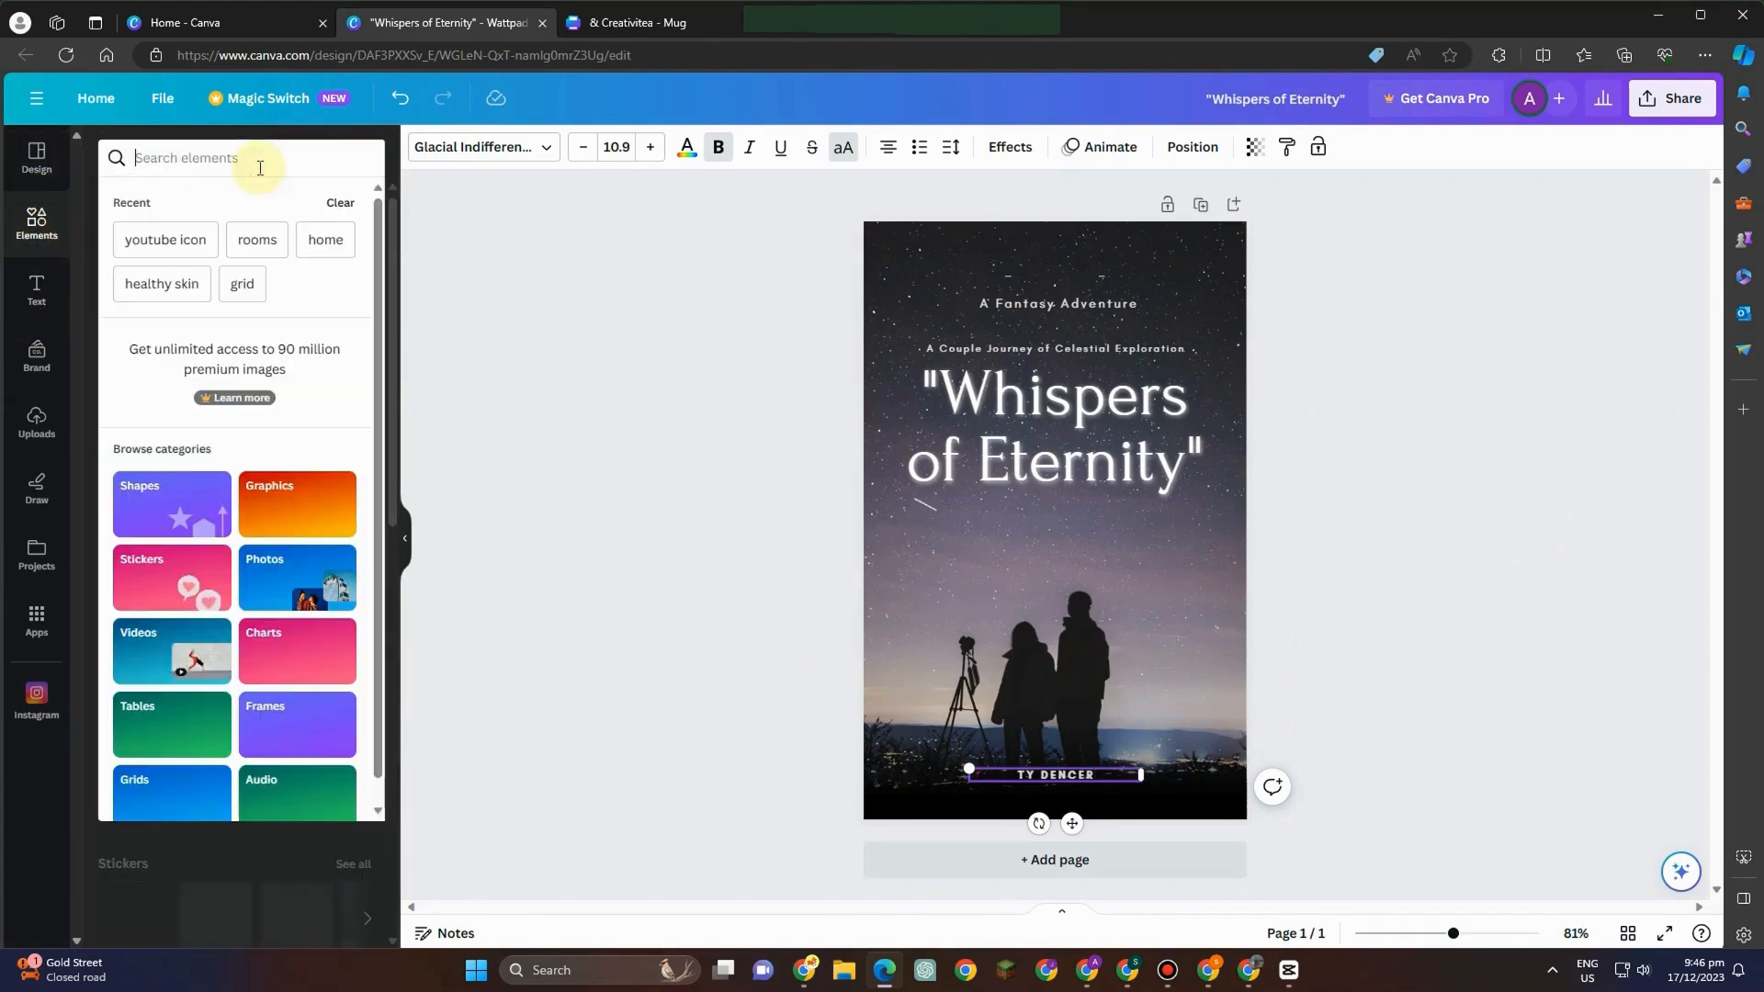
{"action": "type", "text": "fantasy"}
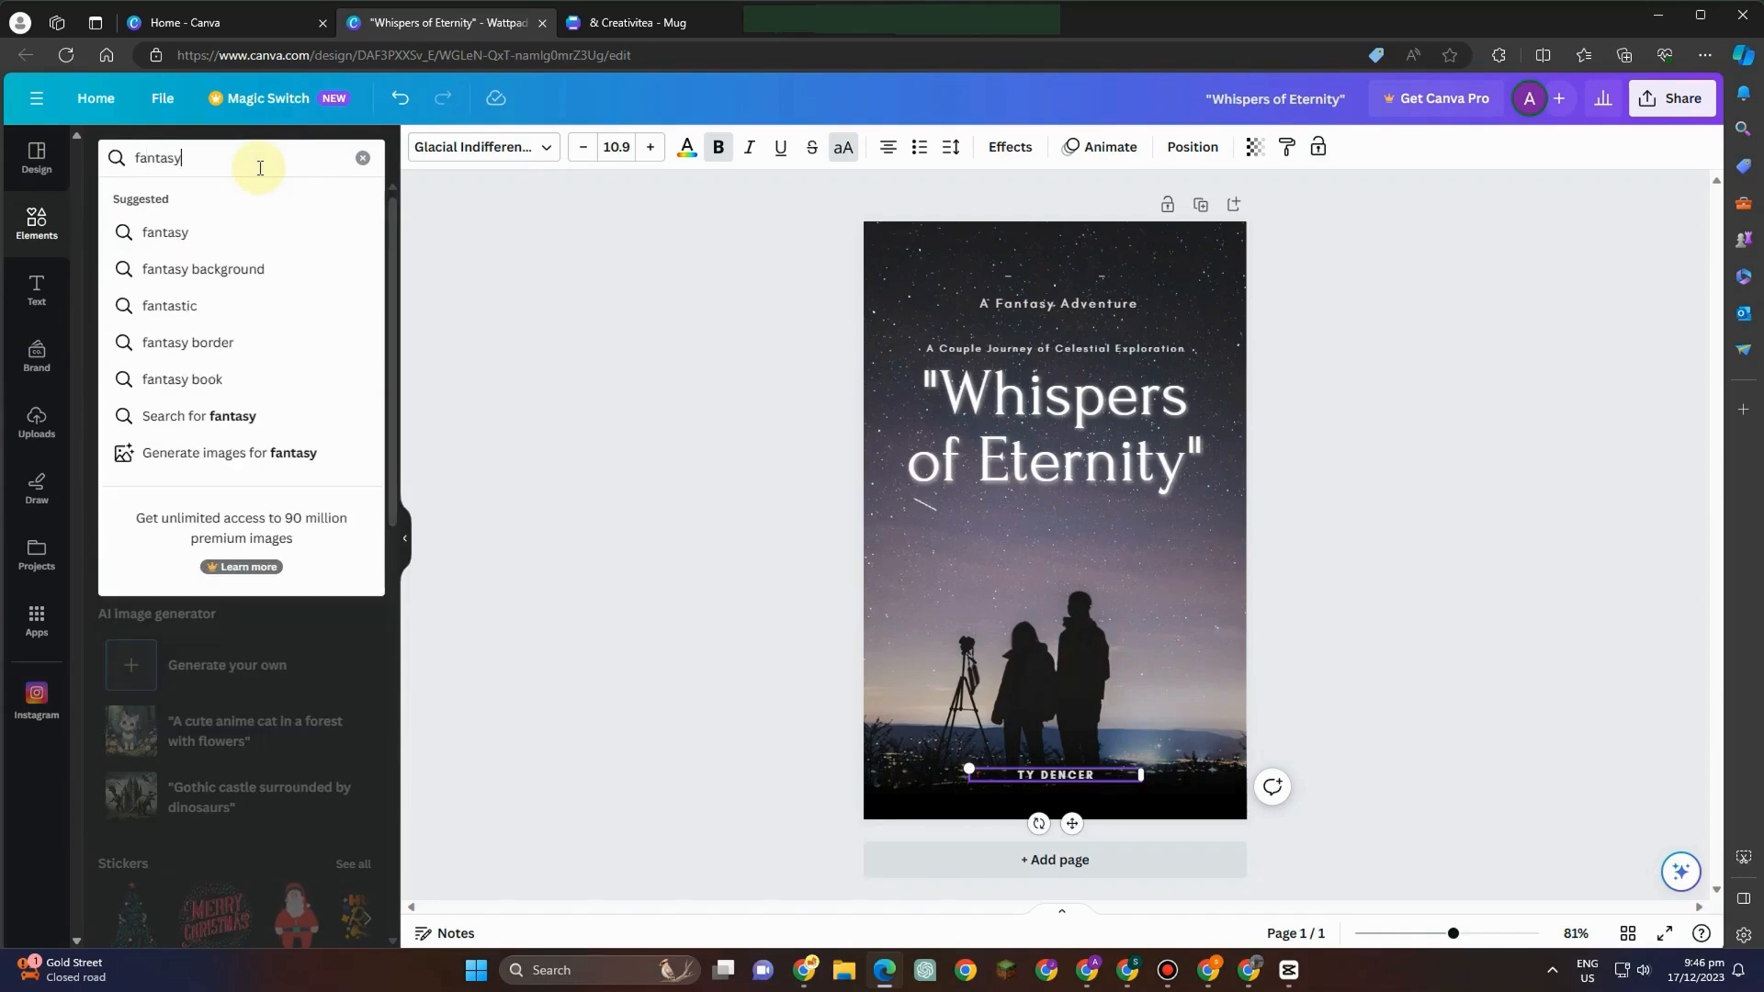
{"action": "left_click", "coordinate": [232, 241]}
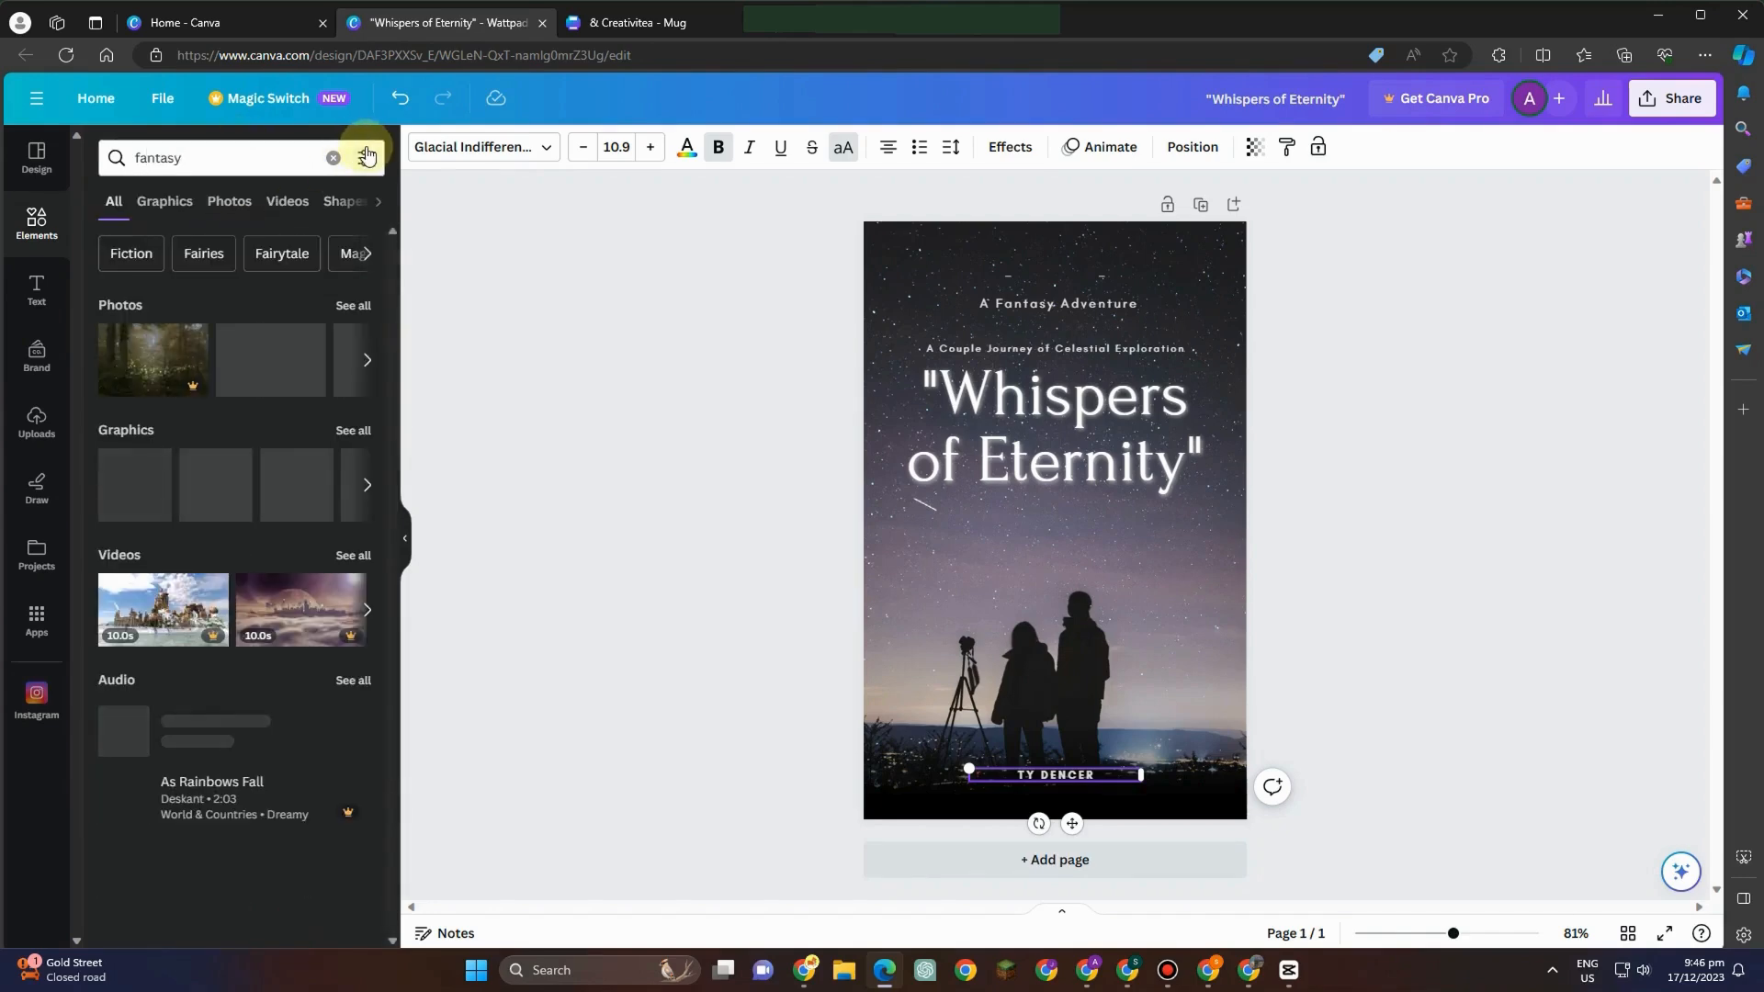
{"action": "left_click", "coordinate": [174, 207]}
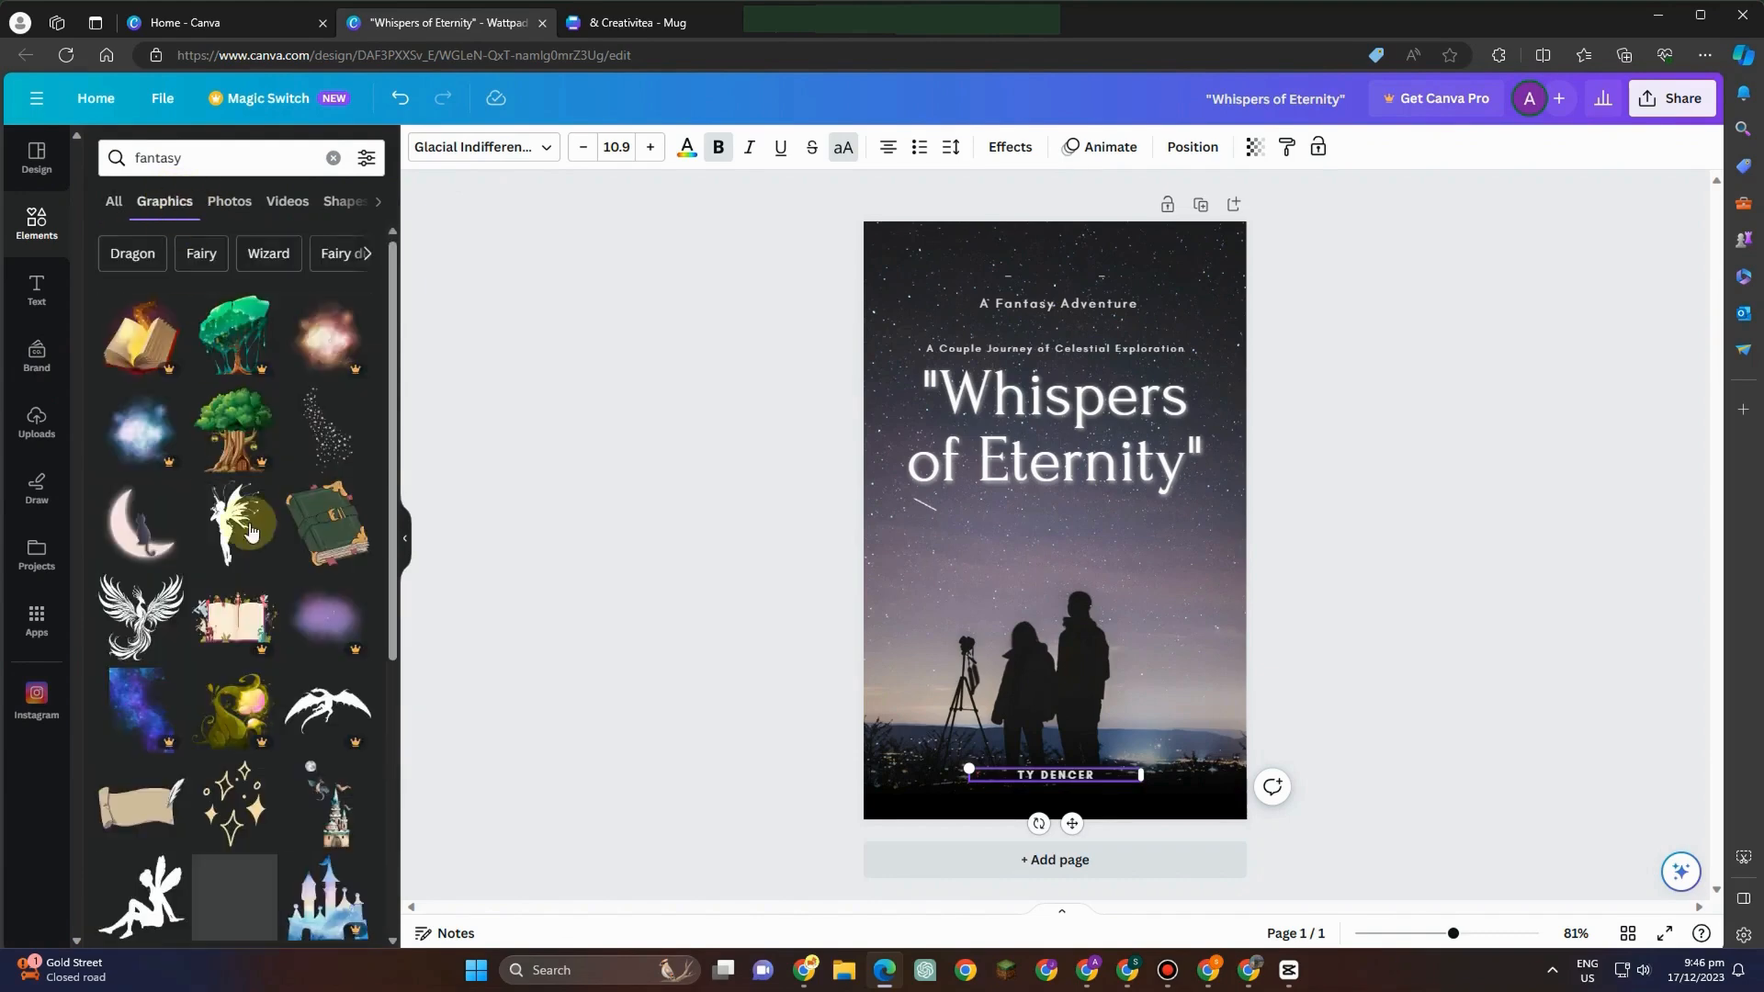
{"action": "left_click", "coordinate": [229, 202]}
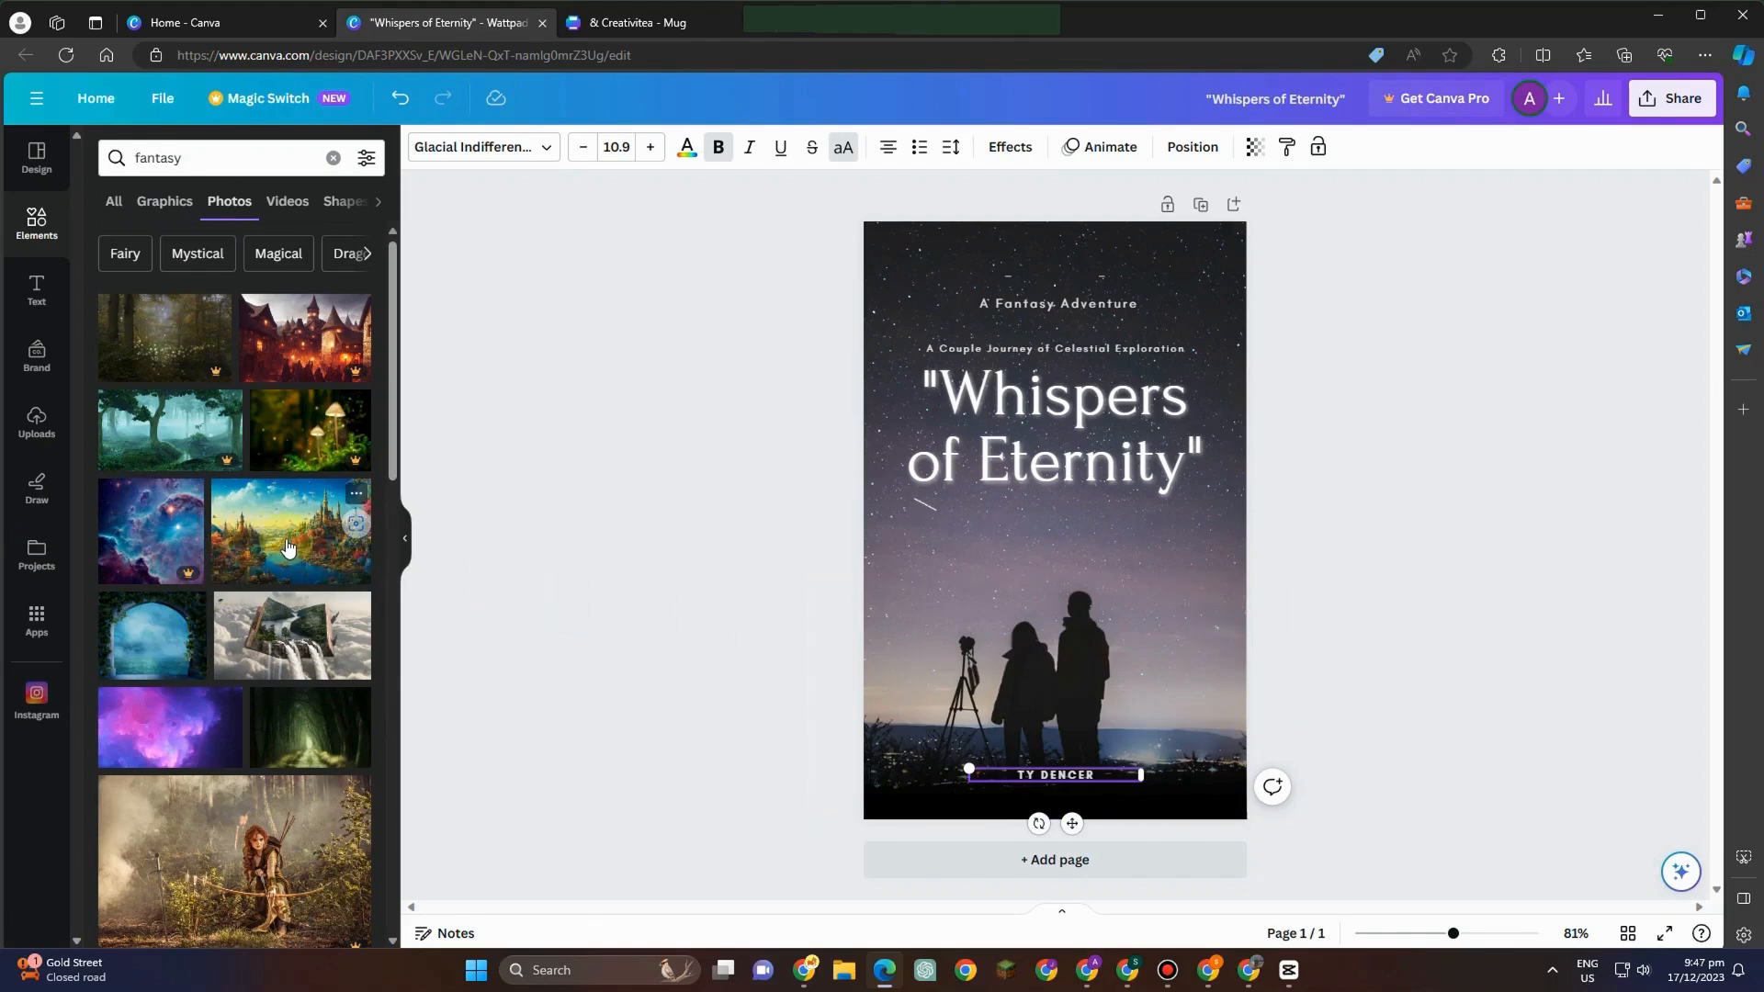
- Add the photo of an open book with waterfalls to the lower half of the cover and enlarge it
{"action": "left_click_drag", "start_coordinate": [275, 646], "coordinate": [952, 650]}
{"action": "left_click_drag", "start_coordinate": [1071, 691], "coordinate": [1065, 650]}
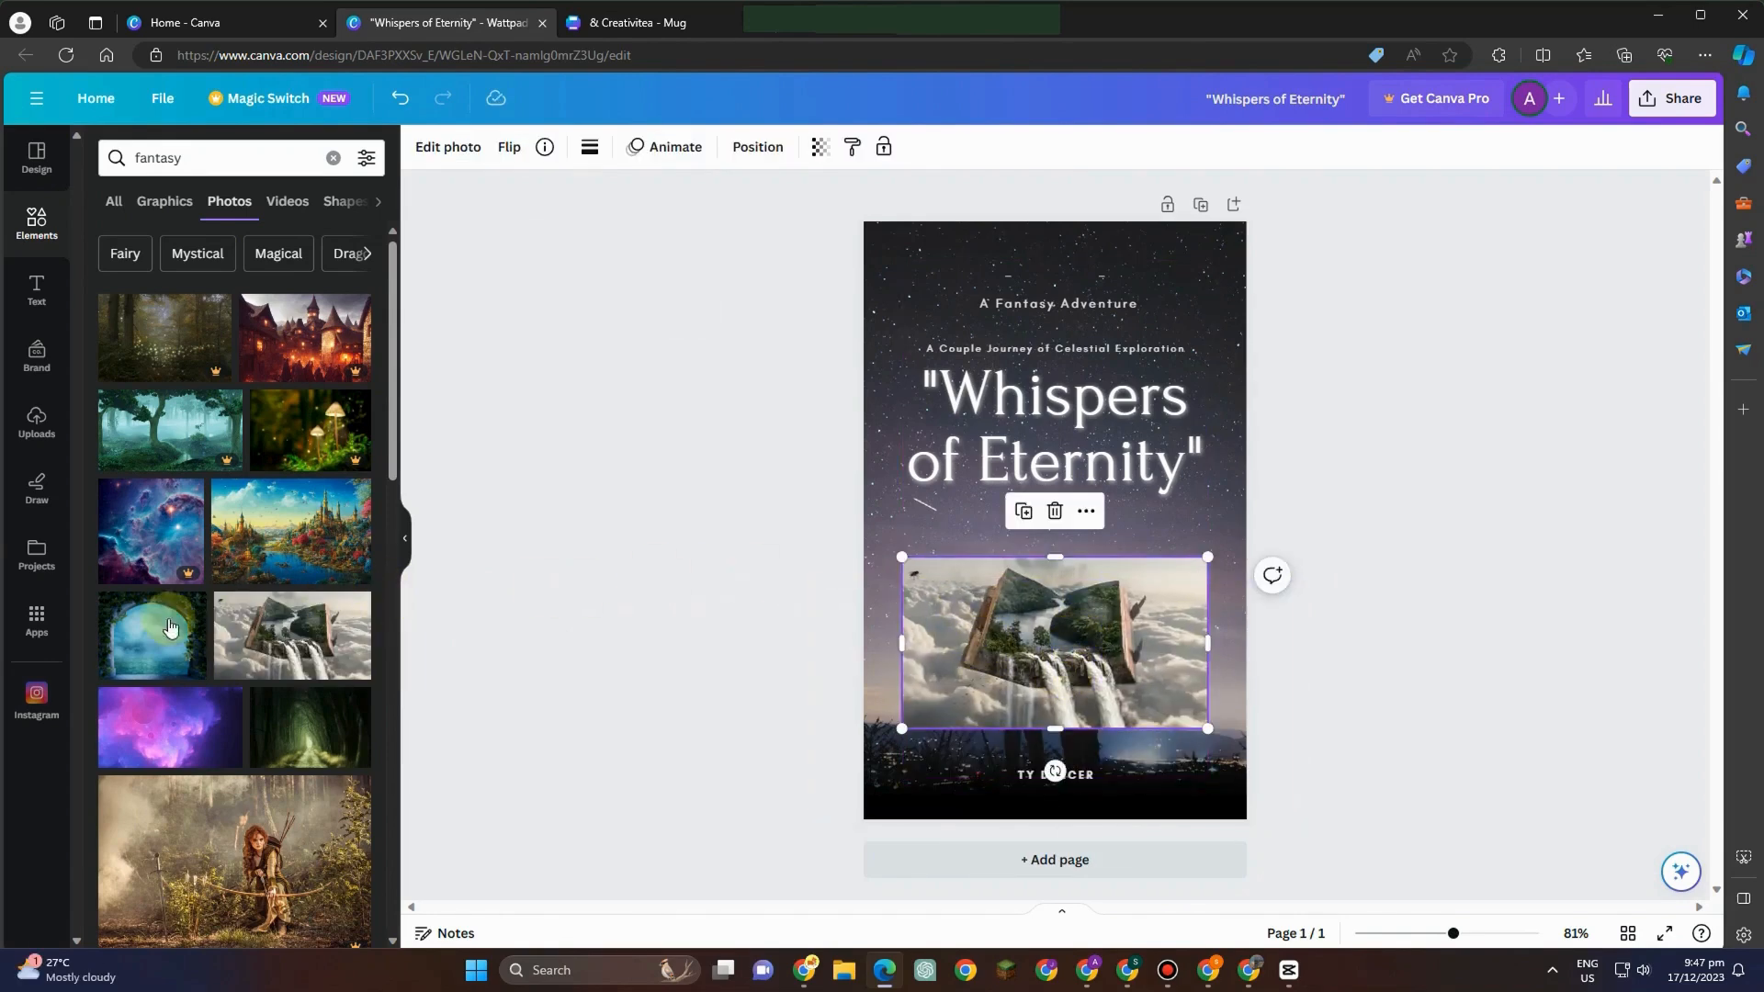
{"action": "left_click_drag", "start_coordinate": [1045, 555], "coordinate": [1045, 539]}
{"action": "left_click_drag", "start_coordinate": [1209, 630], "coordinate": [1247, 629]}
- Move the book photo aside to shift the couple silhouette image, and place the photo back over the couple
{"action": "left_click_drag", "start_coordinate": [1031, 711], "coordinate": [772, 704]}
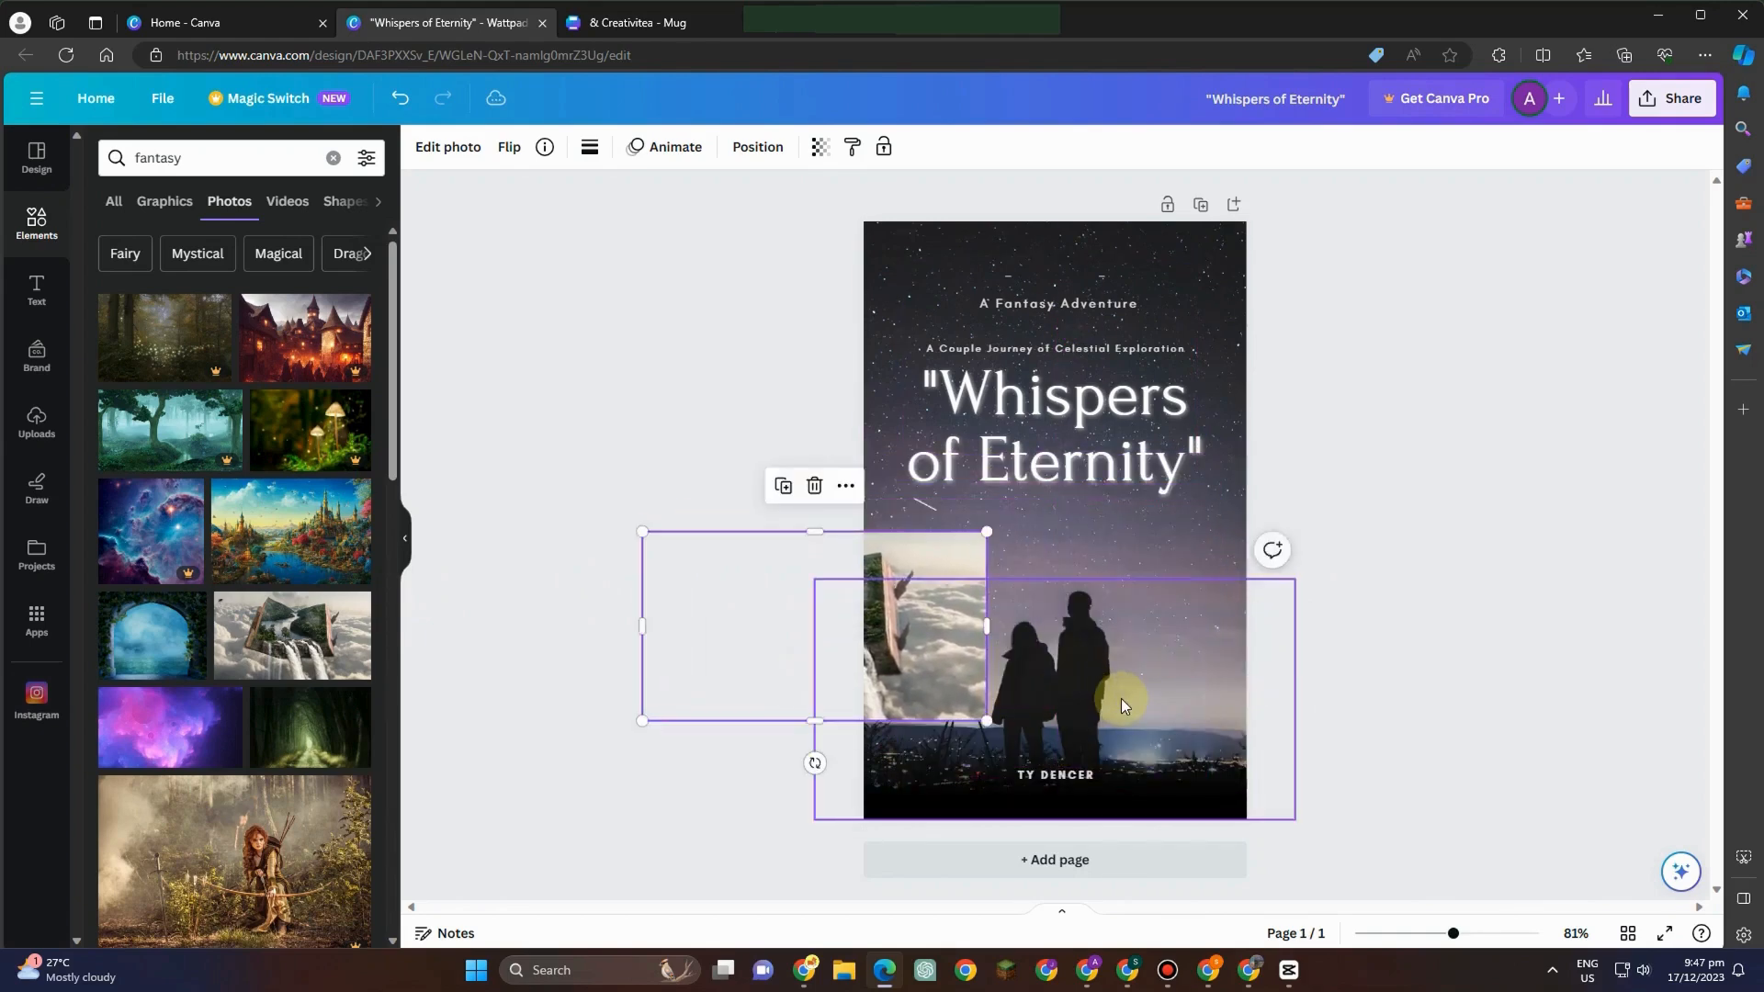
{"action": "left_click", "coordinate": [1122, 700]}
{"action": "left_click_drag", "start_coordinate": [956, 678], "coordinate": [1008, 679]}
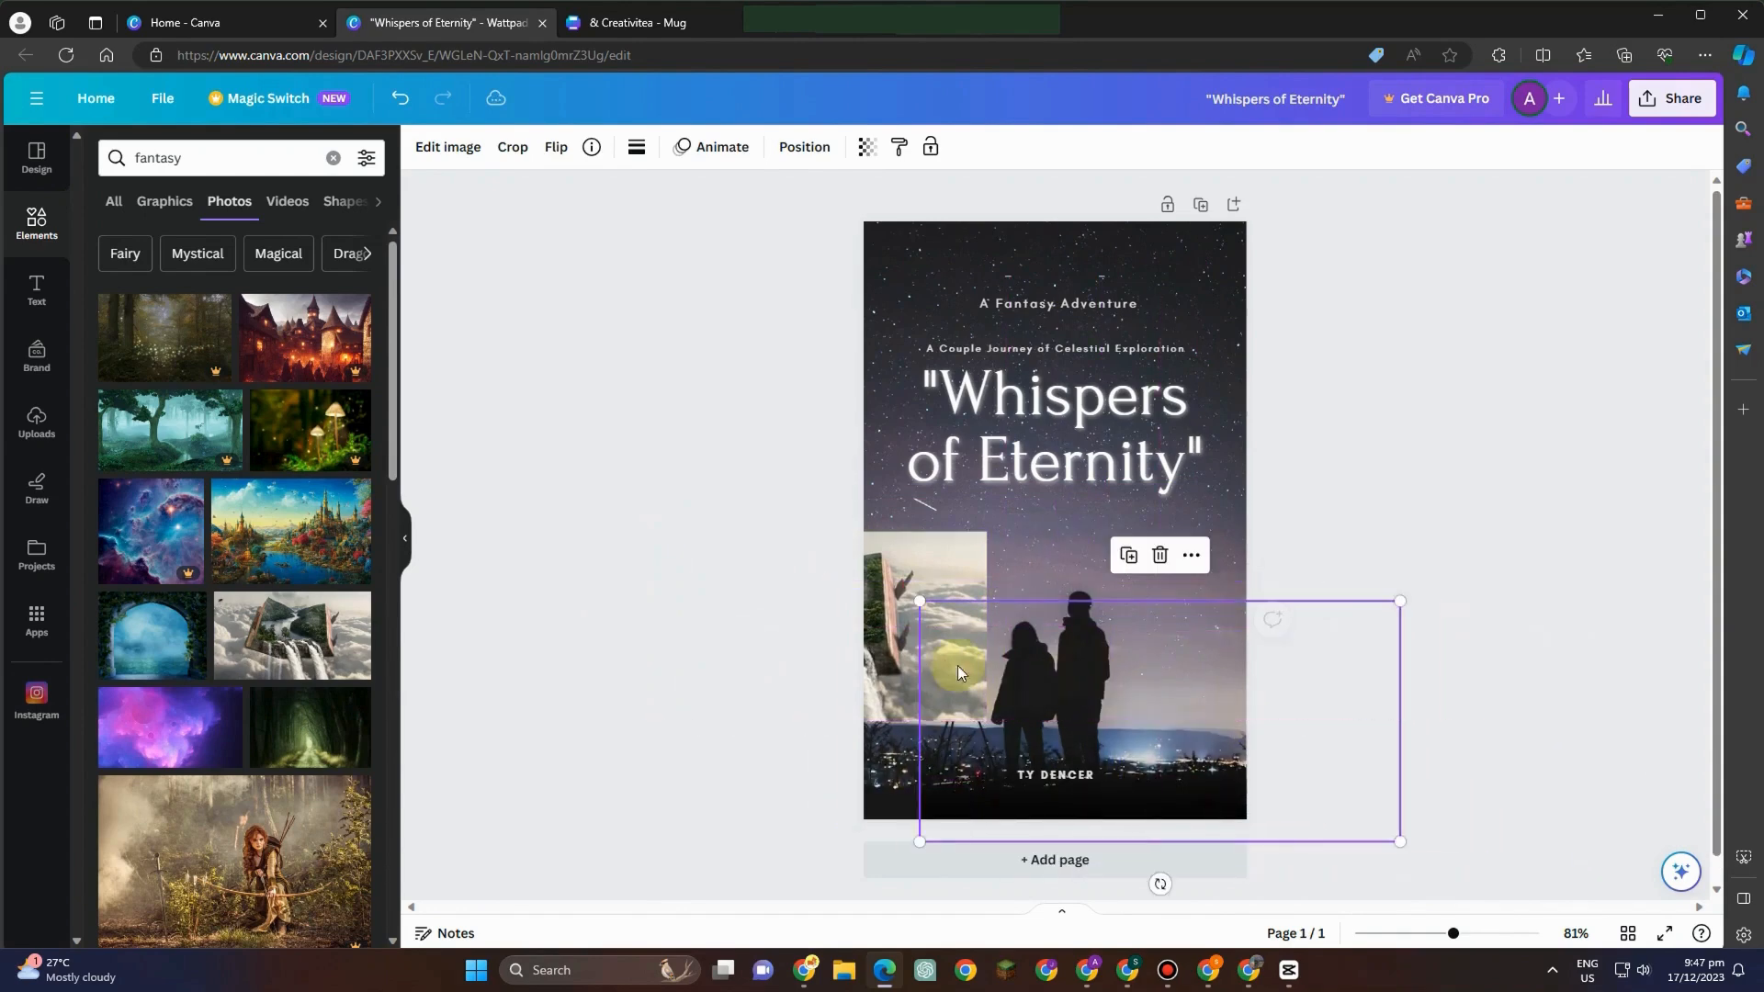
{"action": "left_click", "coordinate": [760, 592], "text": "shift"}
{"action": "left_click_drag", "start_coordinate": [761, 593], "coordinate": [1010, 640]}
{"action": "left_click", "coordinate": [1284, 706]}
{"action": "left_click_drag", "start_coordinate": [1112, 688], "coordinate": [1100, 681]}
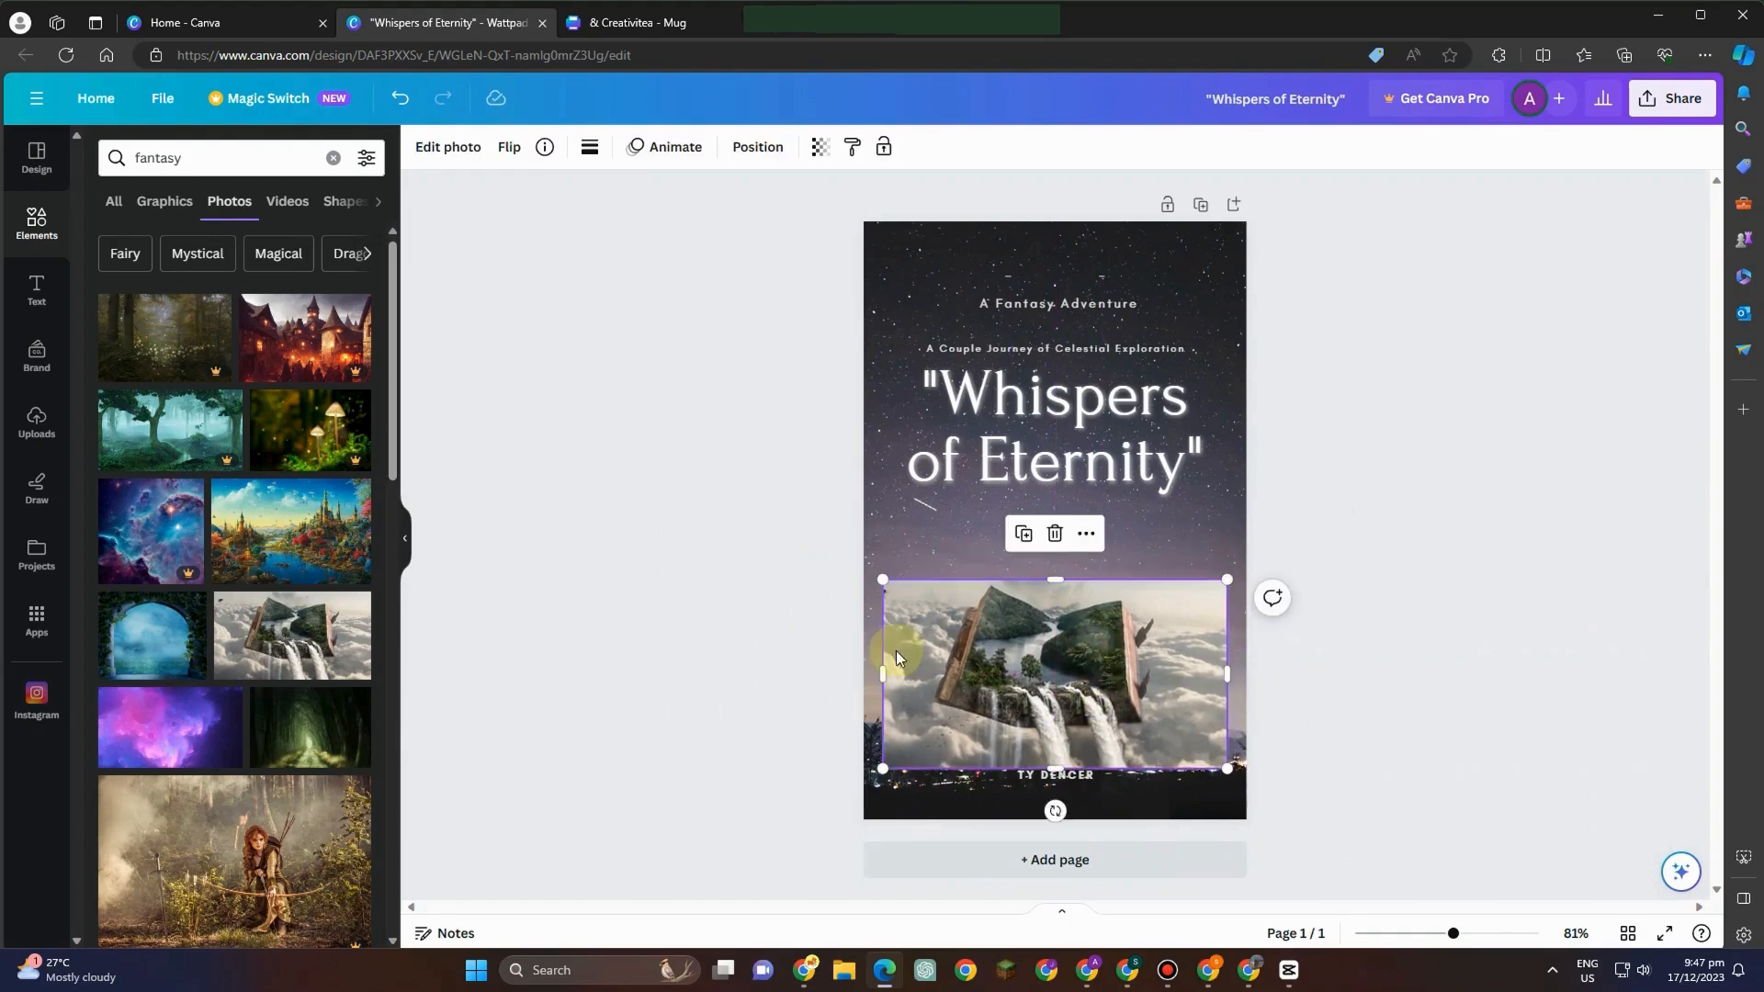
- Widen the book photo to span the full width of the cover and nudge it up slightly
{"action": "left_click_drag", "start_coordinate": [880, 671], "coordinate": [864, 671]}
{"action": "left_click_drag", "start_coordinate": [1224, 673], "coordinate": [1253, 675]}
{"action": "left_click_drag", "start_coordinate": [1155, 630], "coordinate": [1155, 616]}
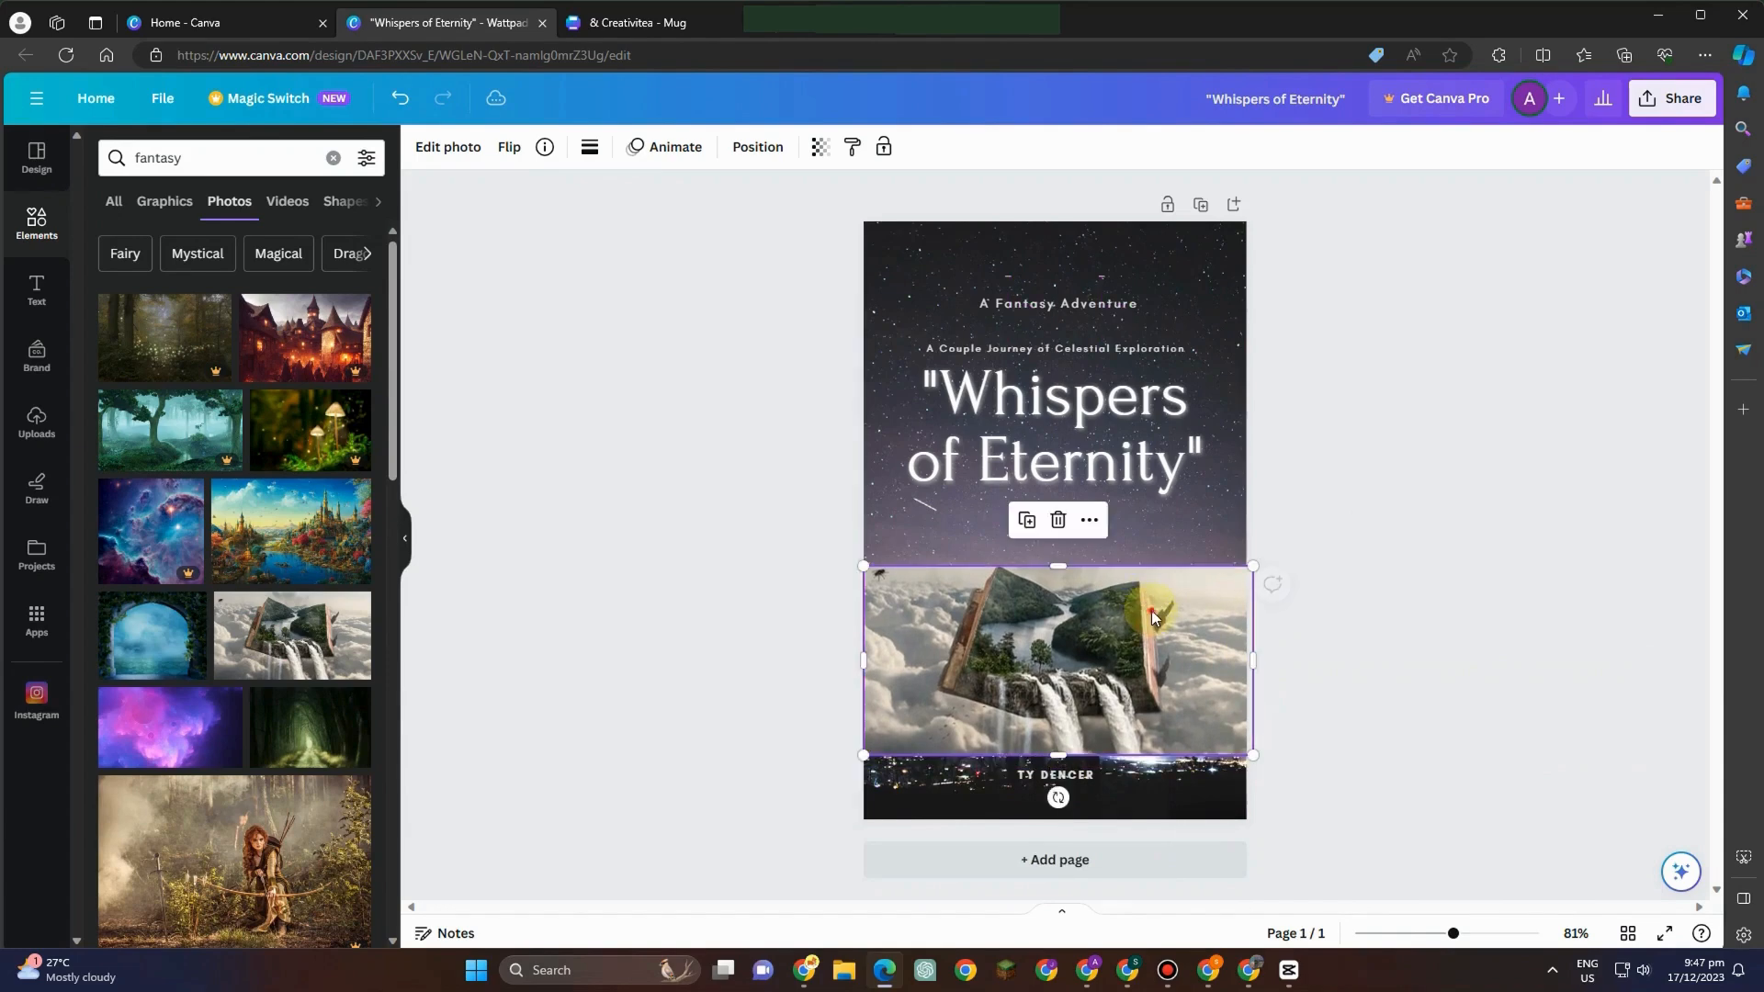
- Set the book photo's transparency to 80 and resize it to slightly narrower than the cover
{"action": "left_click", "coordinate": [819, 147]}
{"action": "mouse_move", "coordinate": [814, 222]}
{"action": "left_mouse_down"}
{"action": "mouse_move", "coordinate": [762, 227]}
{"action": "mouse_move", "coordinate": [786, 237]}
{"action": "left_mouse_up"}
{"action": "left_click_drag", "start_coordinate": [1058, 566], "coordinate": [1071, 536]}
{"action": "left_click_drag", "start_coordinate": [864, 540], "coordinate": [935, 584]}
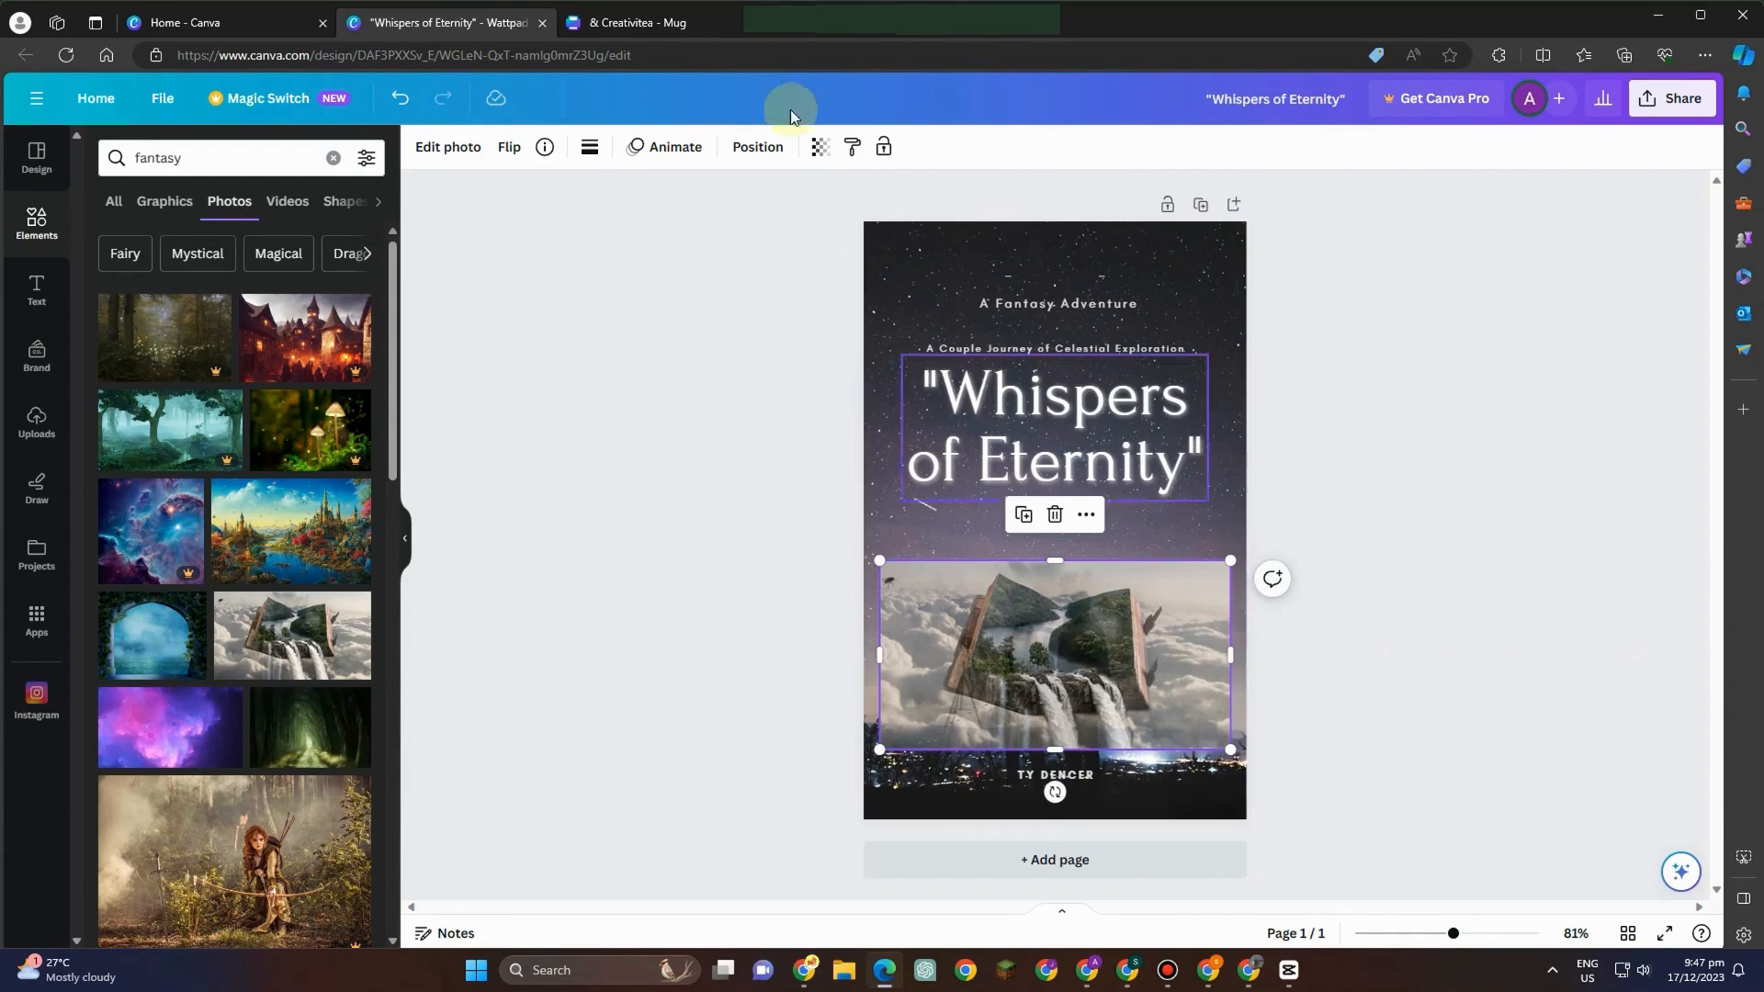
- Lower the book photo's transparency value to 66 and extend the photo upward to just below the title
{"action": "left_click", "coordinate": [818, 149]}
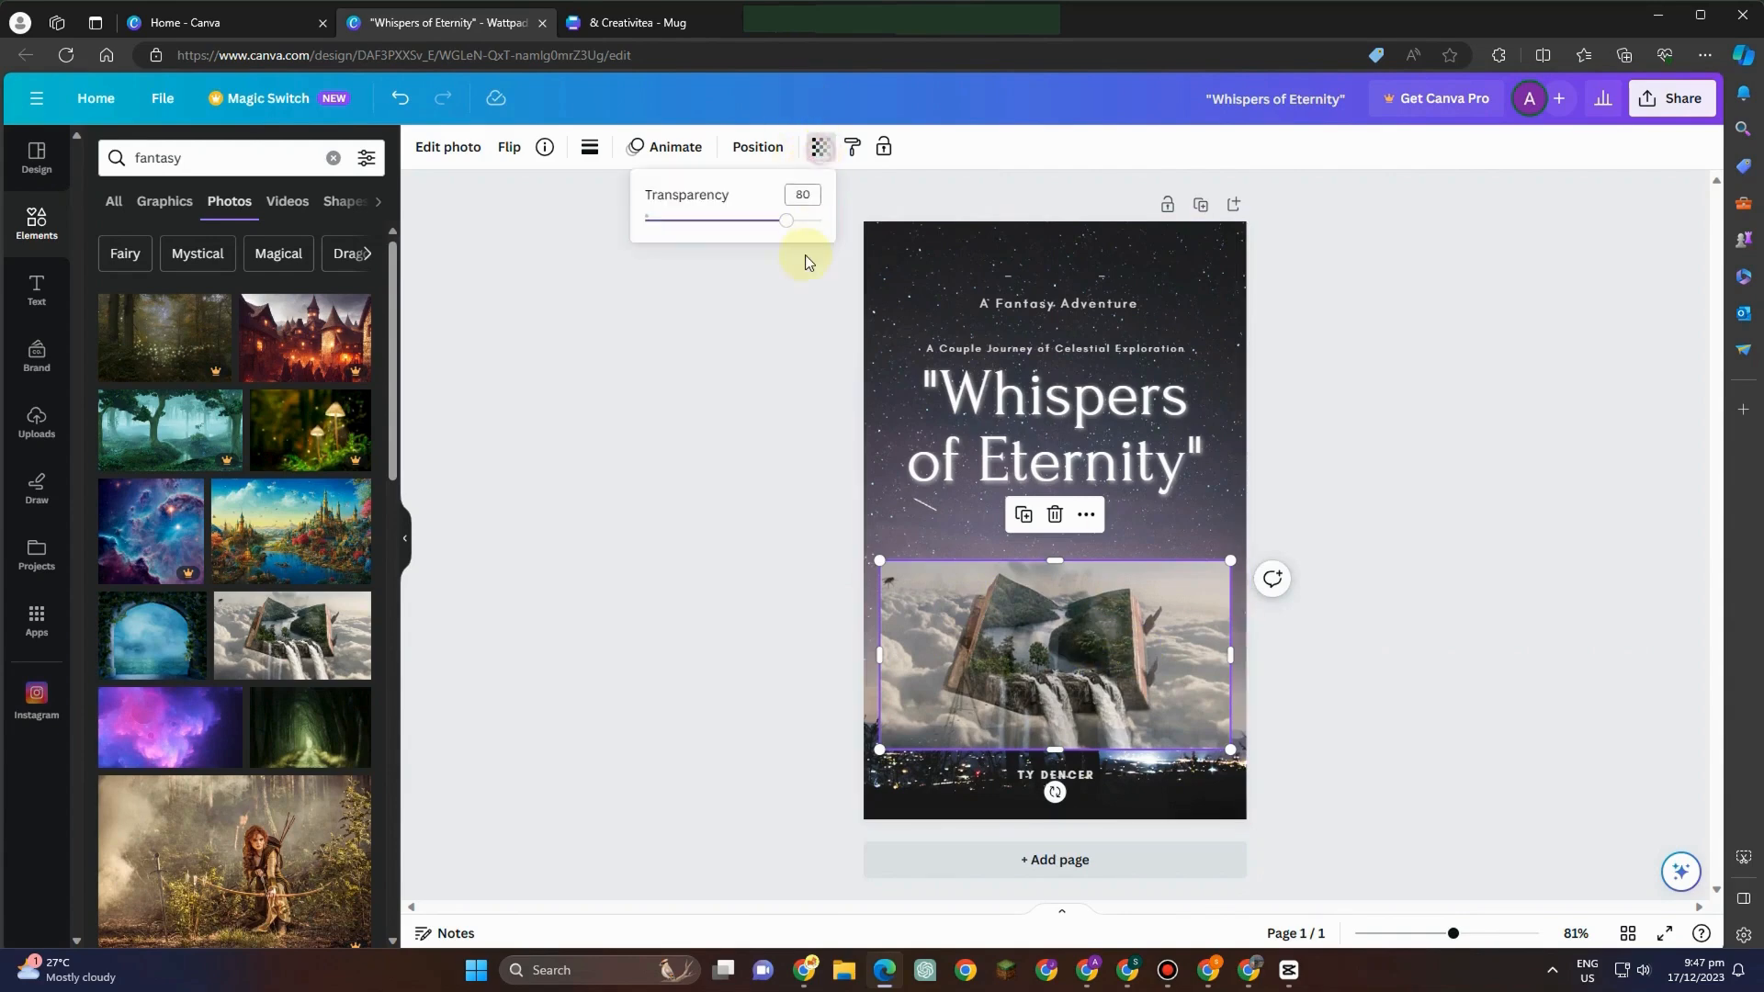
{"action": "left_click_drag", "start_coordinate": [787, 233], "coordinate": [773, 232]}
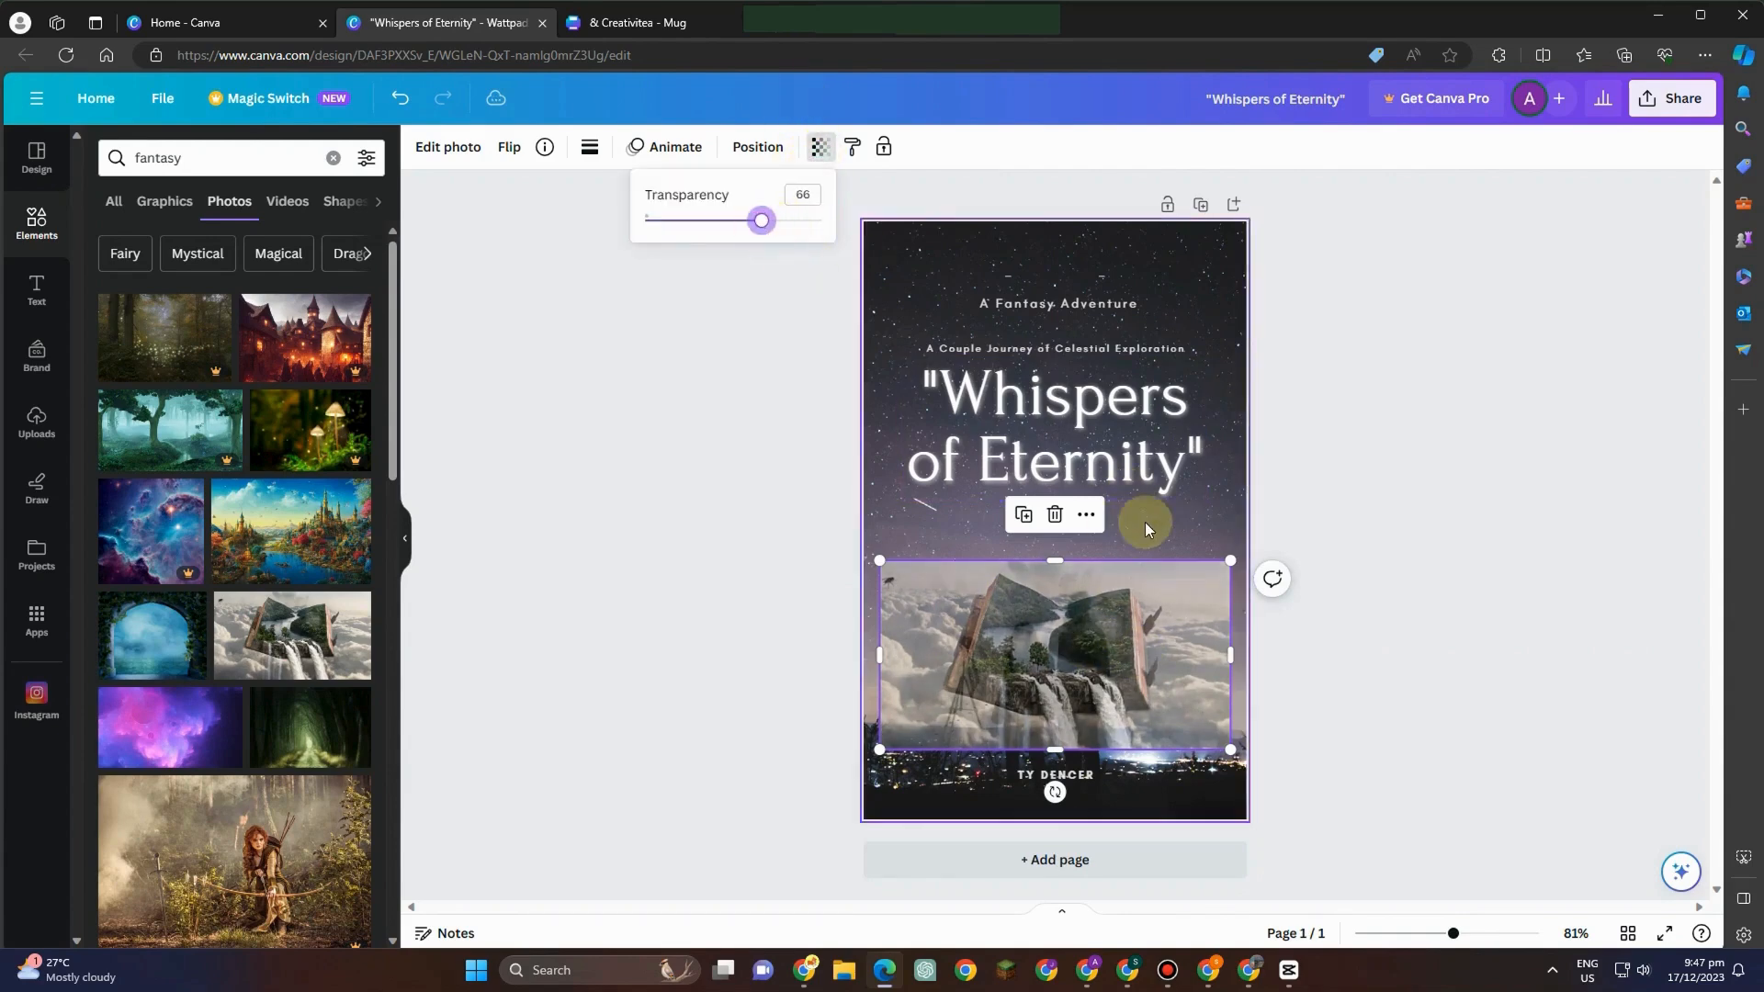
{"action": "left_click_drag", "start_coordinate": [1056, 563], "coordinate": [1082, 524]}
{"action": "left_click", "coordinate": [1452, 414]}
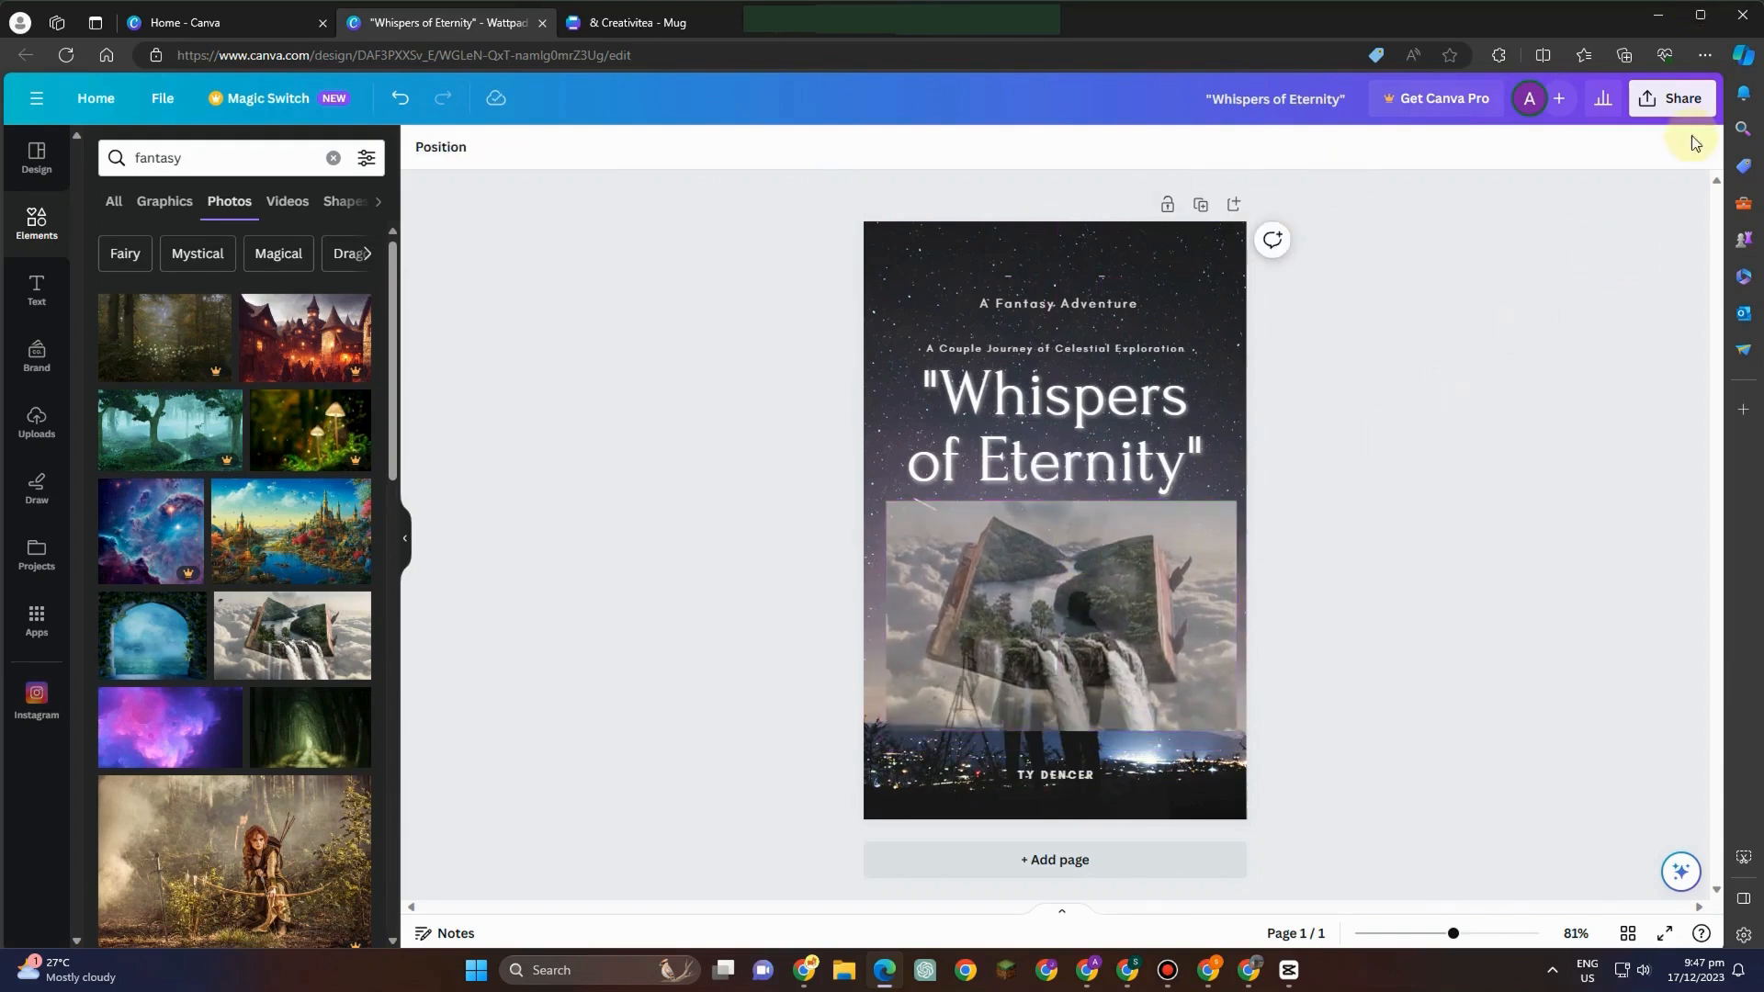
- Download the finished book cover design as a PNG
{"action": "left_click", "coordinate": [1674, 97]}
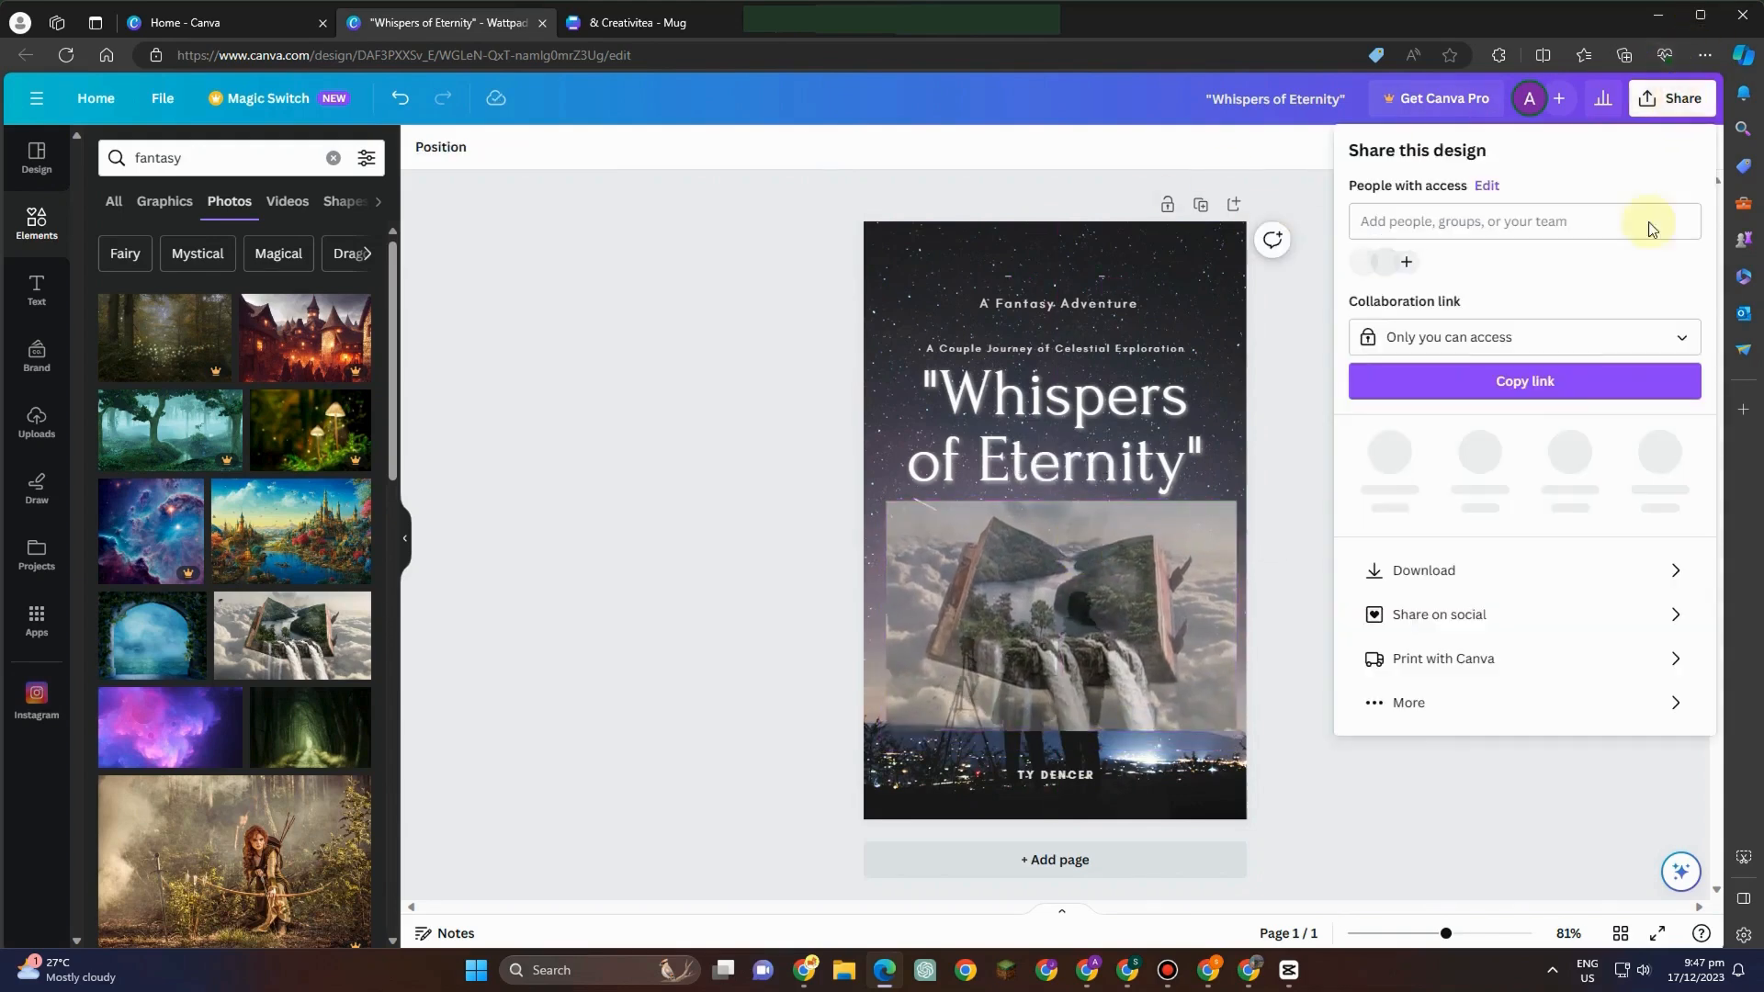
{"action": "left_click", "coordinate": [1473, 576]}
{"action": "left_click", "coordinate": [1521, 450]}
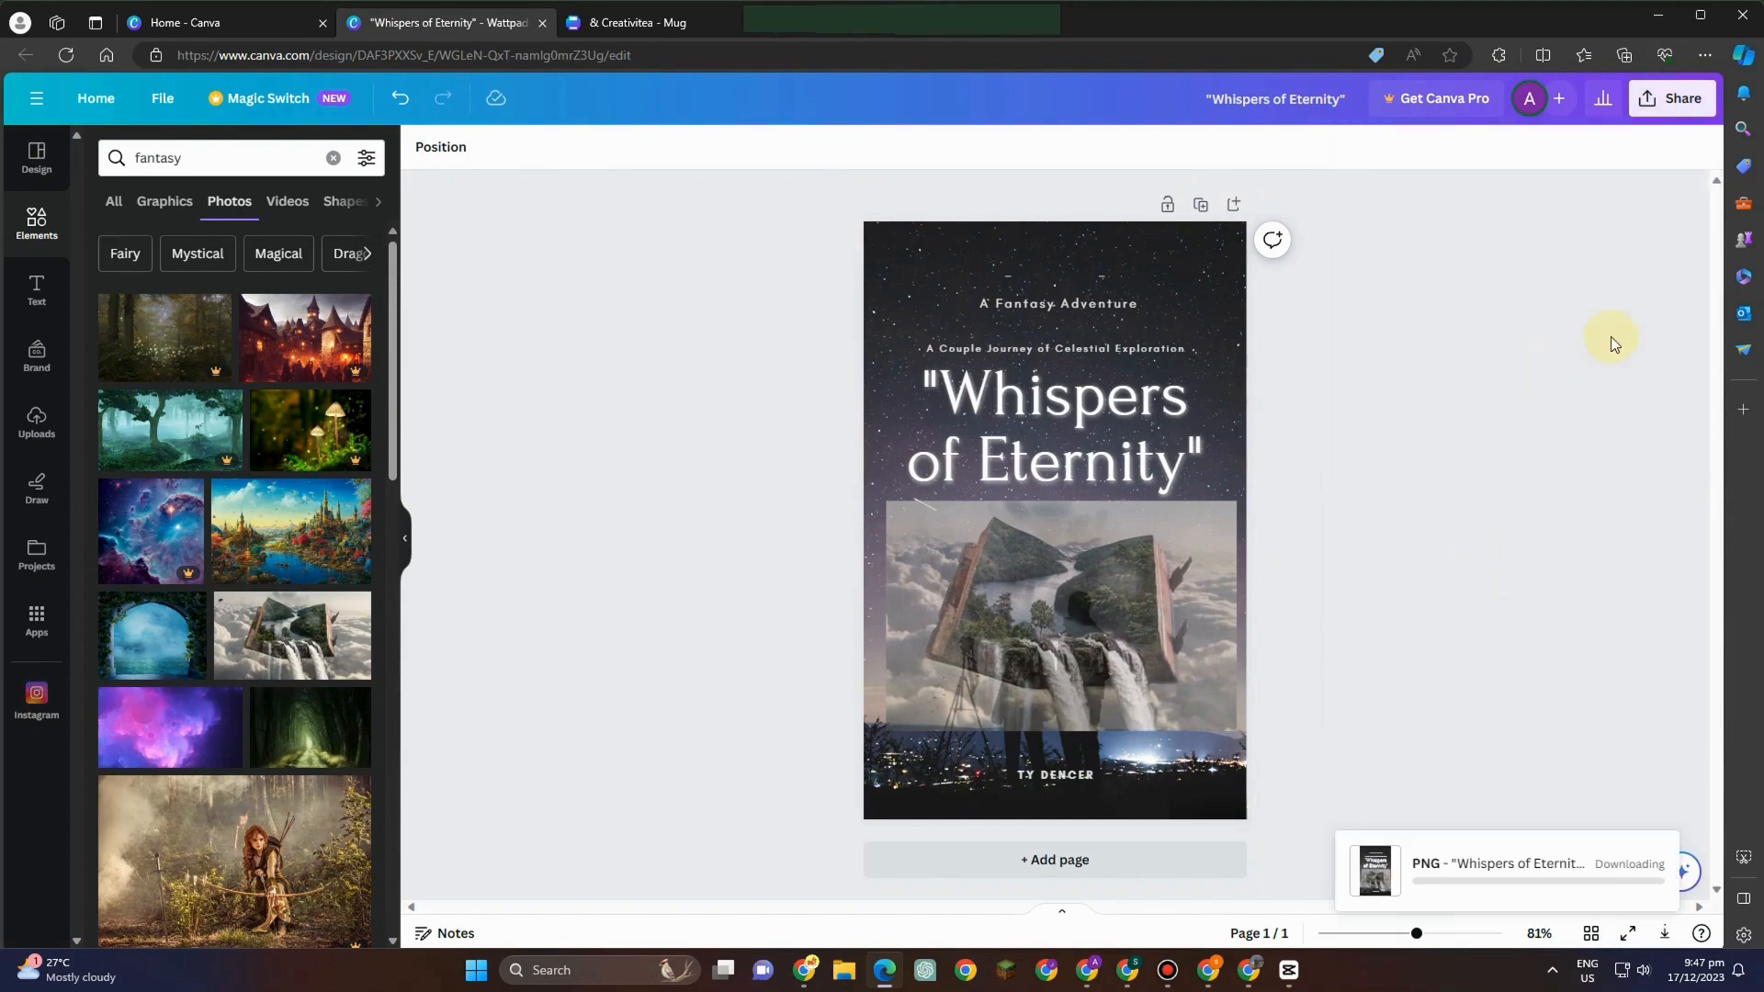
- Switch to the Shopify product and upload the downloaded Whispers of Eternity cover as its media image
{"action": "scroll", "coordinate": [774, 365], "scroll_direction": "down", "scroll_amount": 5}
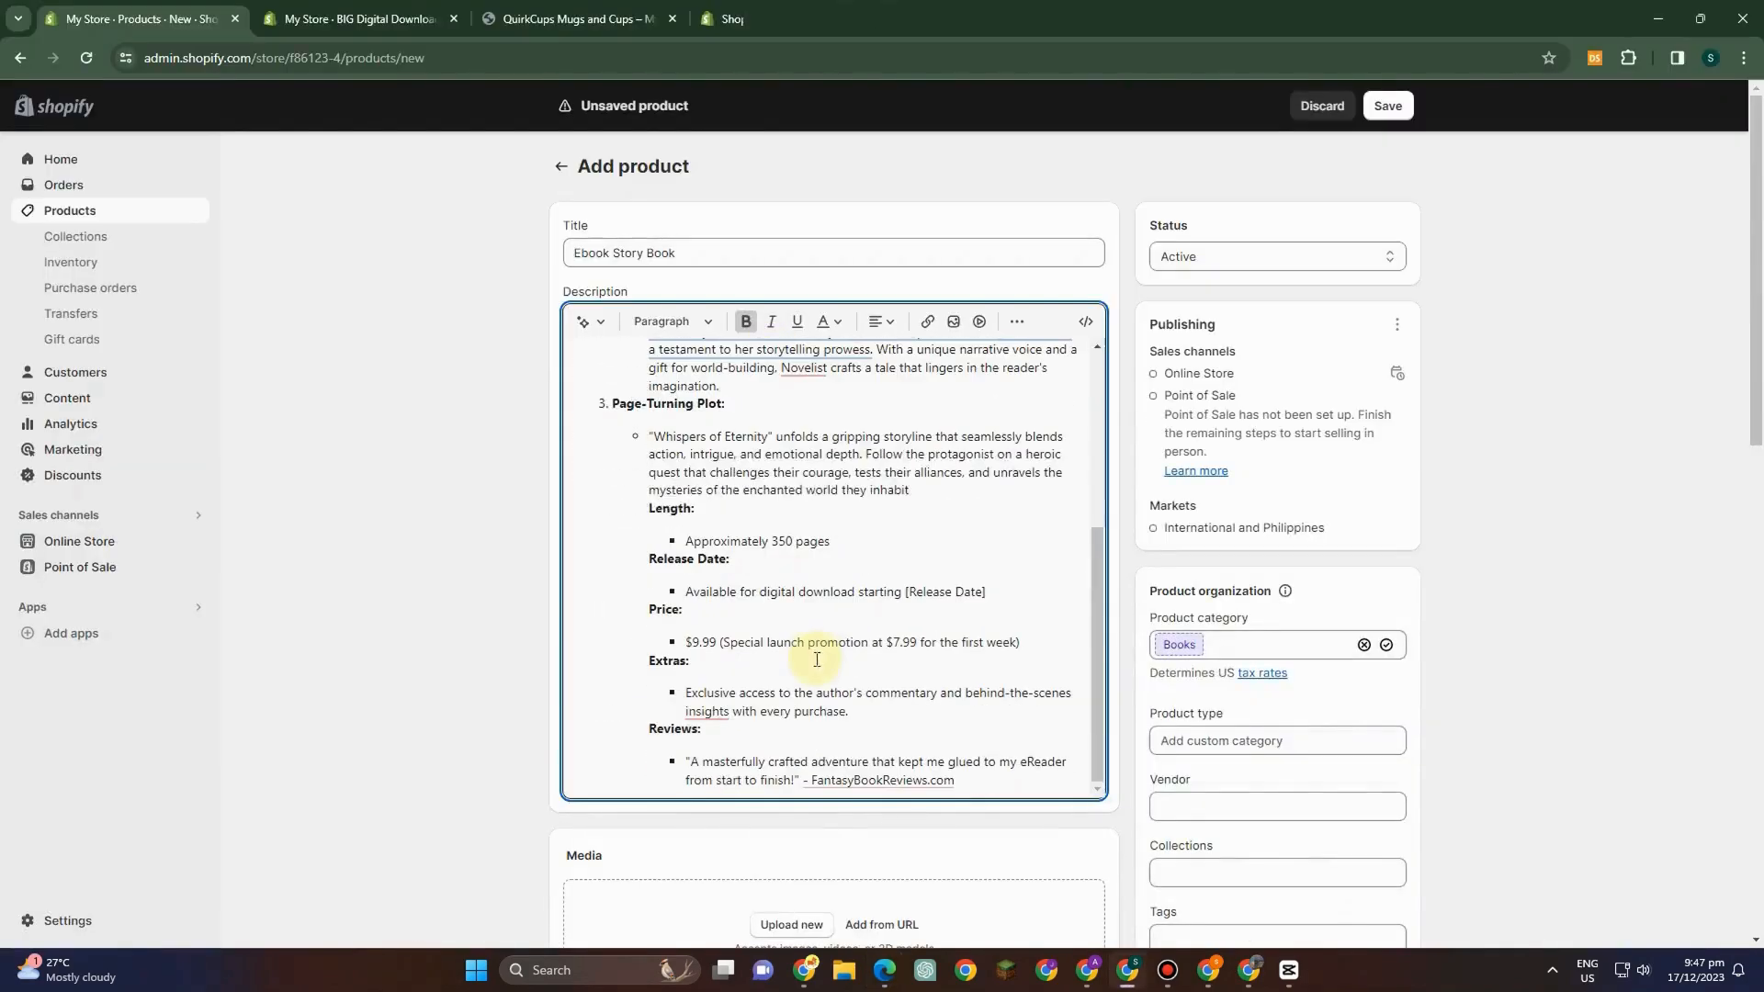
{"action": "scroll", "coordinate": [808, 650], "scroll_direction": "down", "scroll_amount": 6}
{"action": "left_click", "coordinate": [792, 374]}
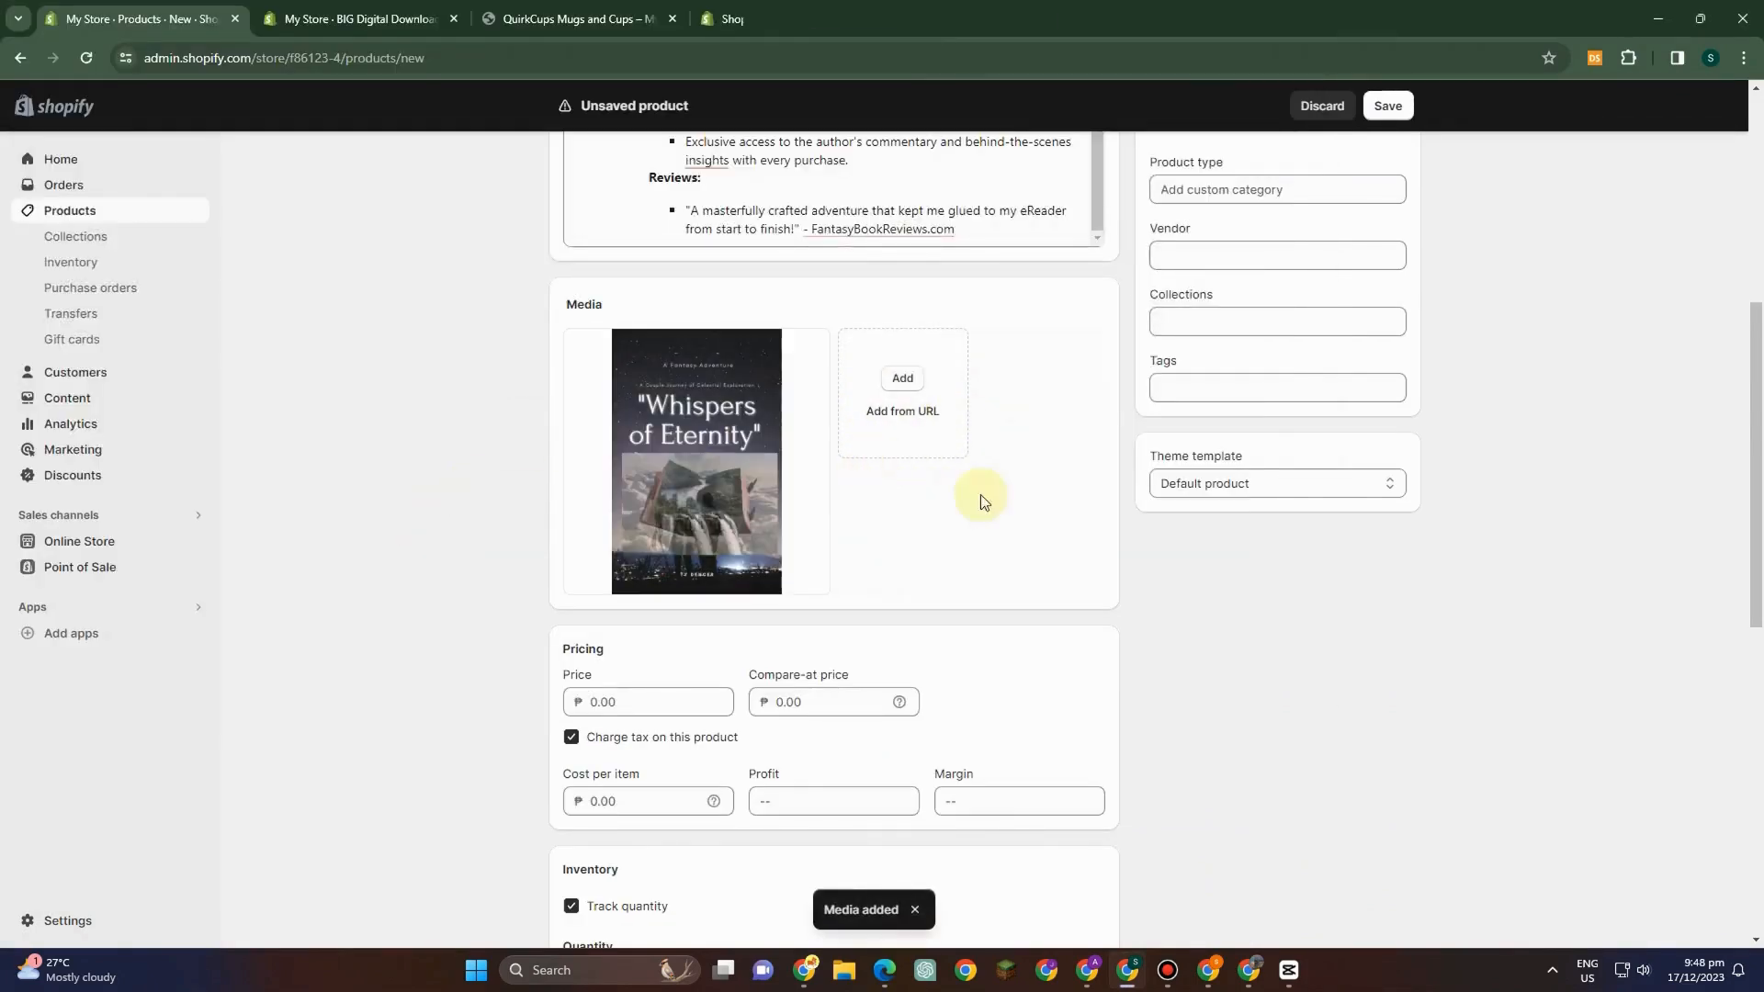
- Set the product's price to 120 and its compare-at price to 150
{"action": "scroll", "coordinate": [939, 656], "scroll_direction": "down", "scroll_amount": 2}
{"action": "left_click", "coordinate": [658, 521]}
{"action": "type", "text": "120"}
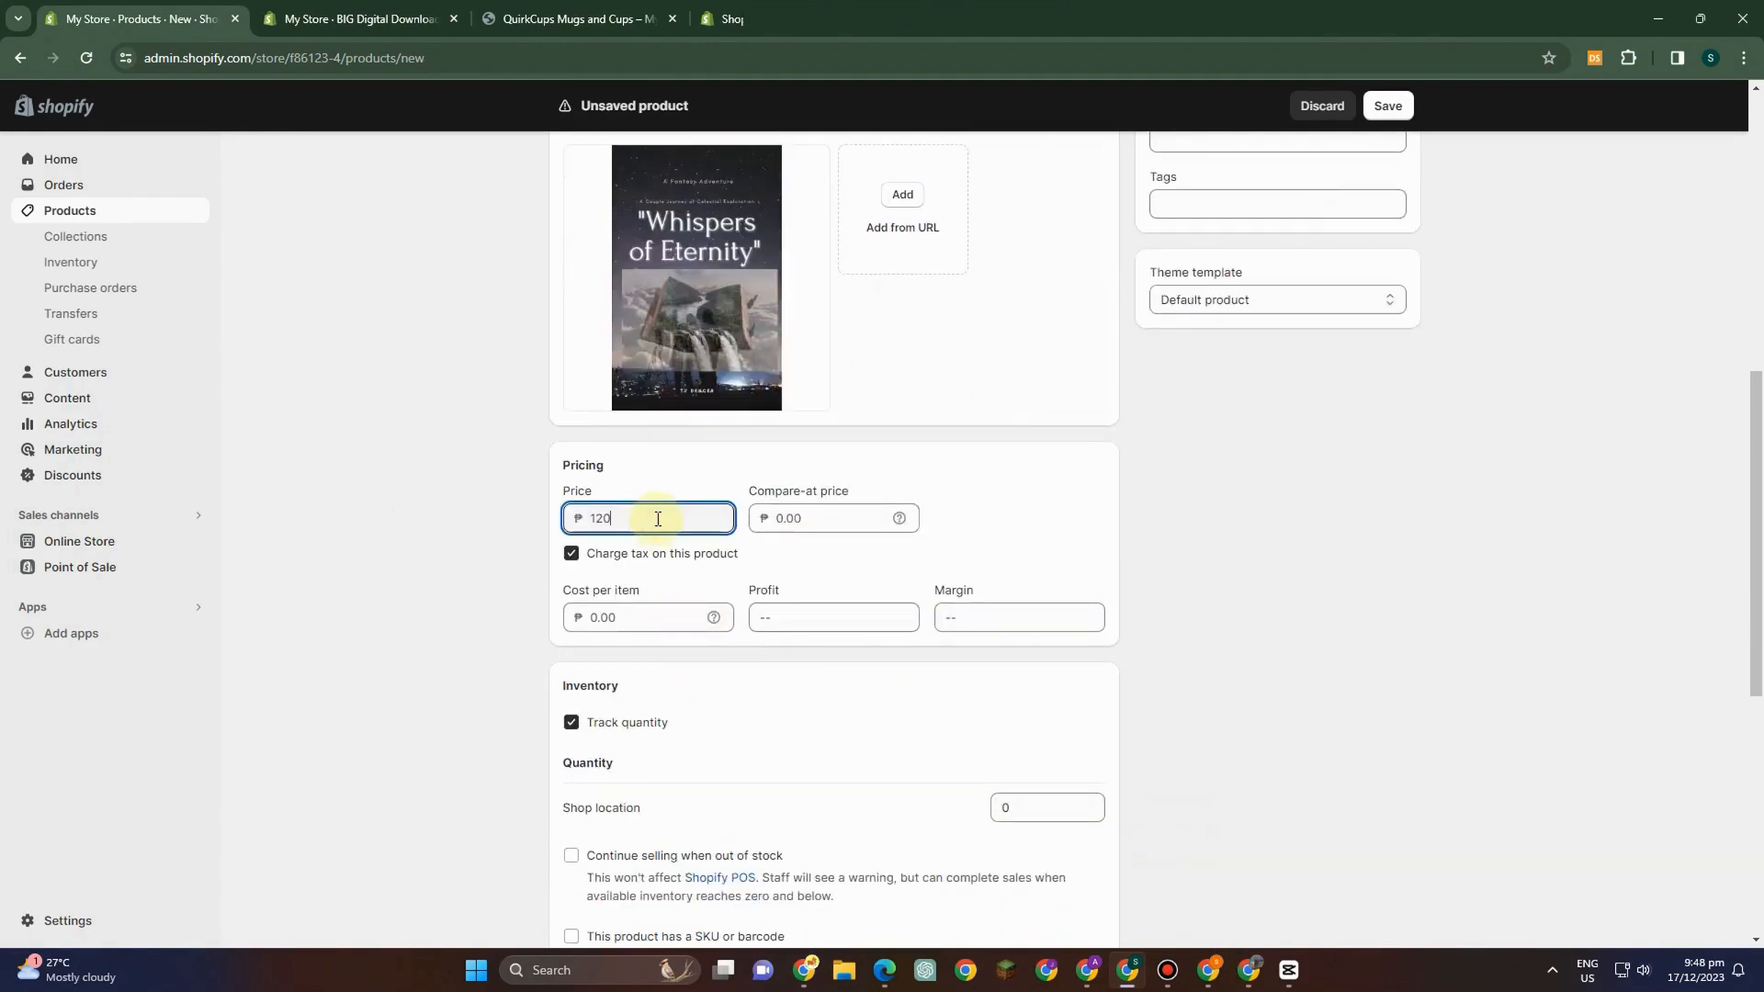
{"action": "left_click", "coordinate": [785, 529]}
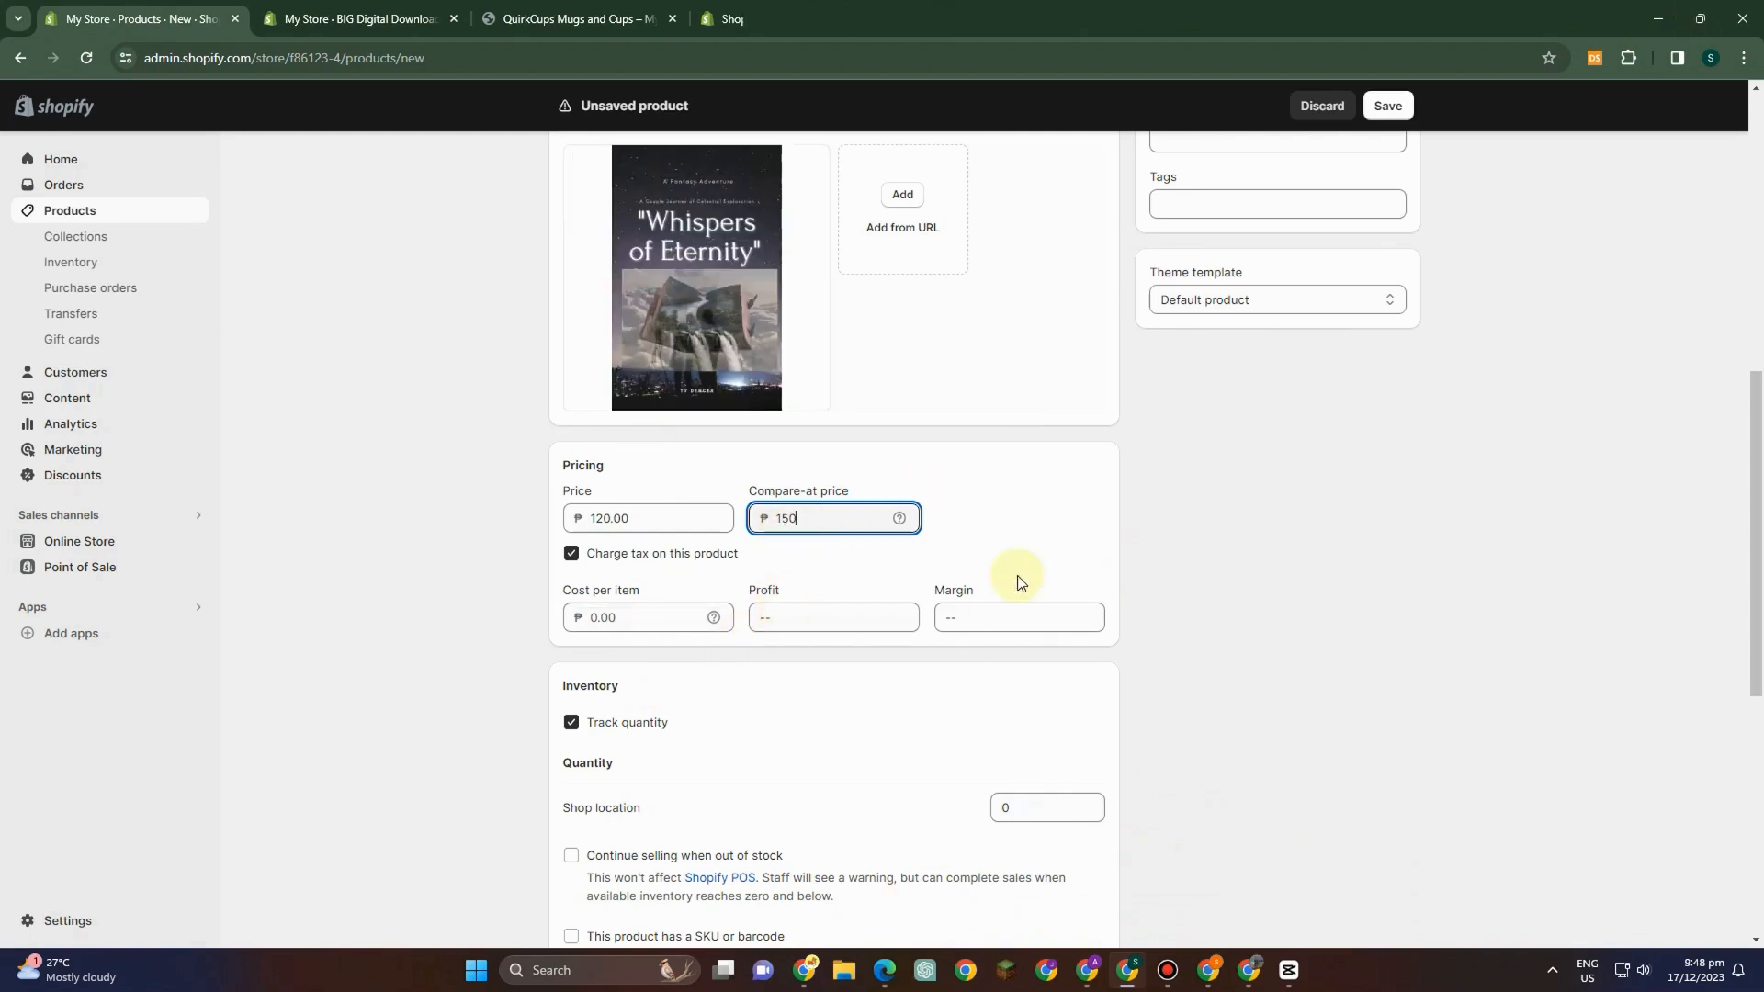
- Turn off quantity tracking and unmark the ebook as a physical product
{"action": "scroll", "coordinate": [680, 670], "scroll_direction": "down", "scroll_amount": 2}
{"action": "left_click", "coordinate": [573, 540]}
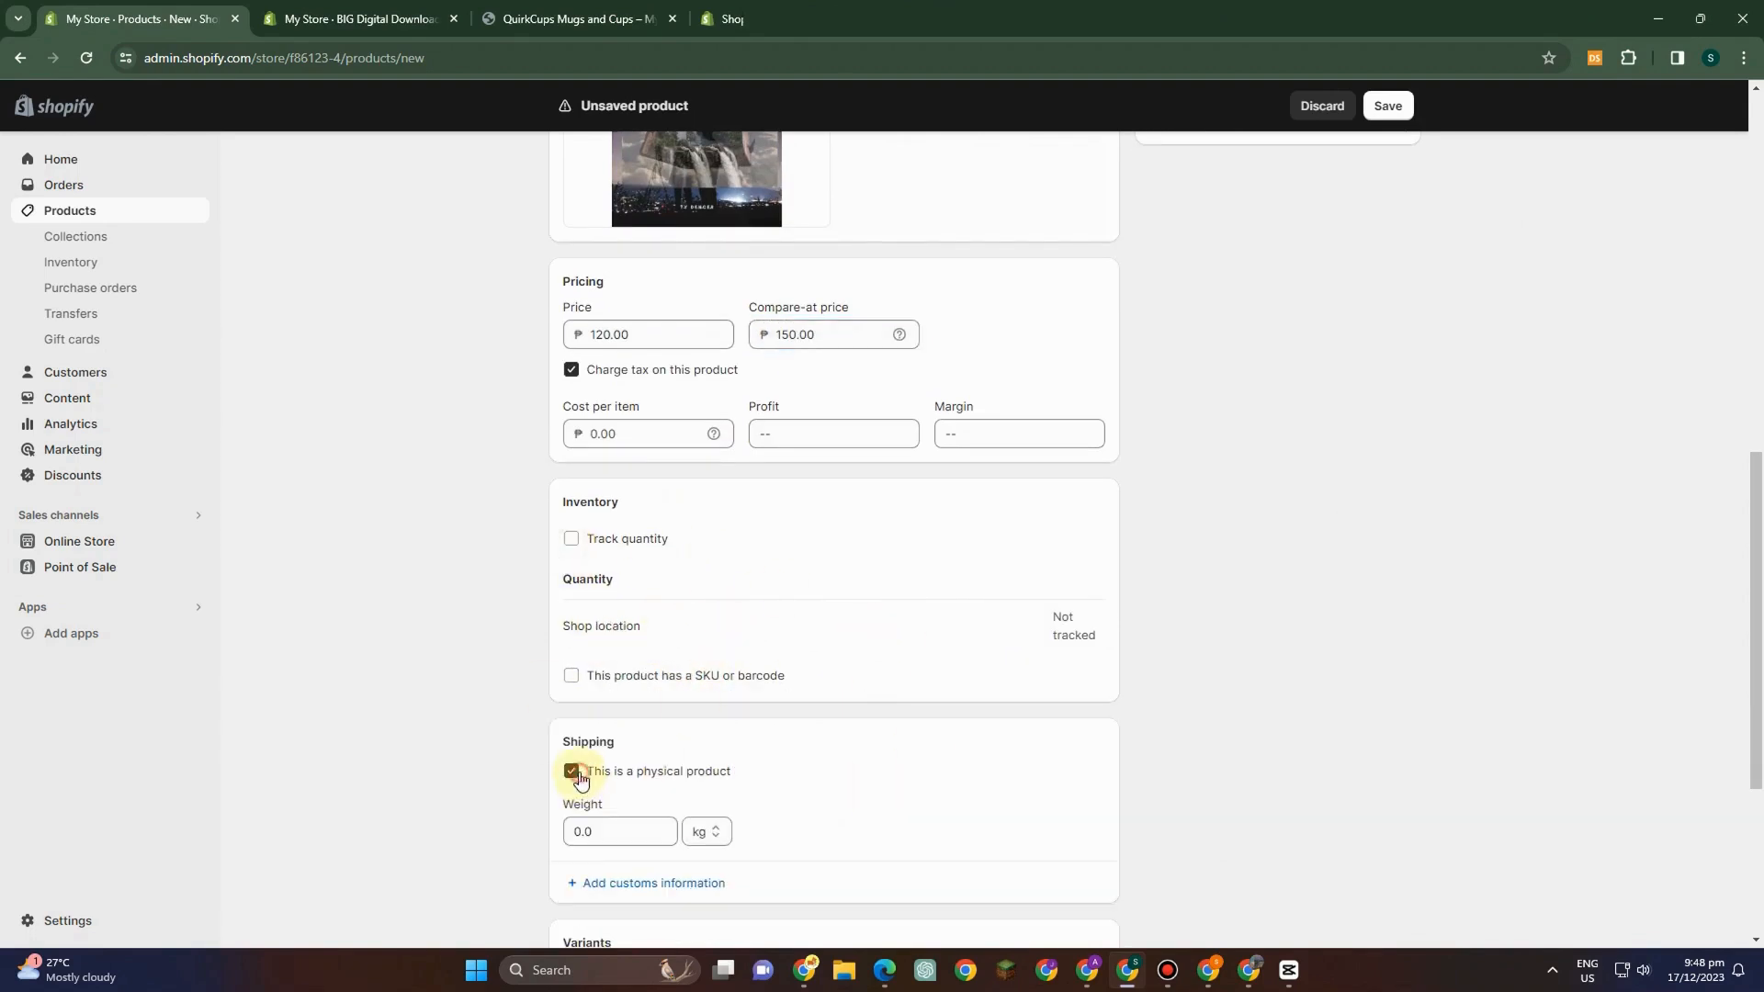
{"action": "left_click", "coordinate": [574, 772]}
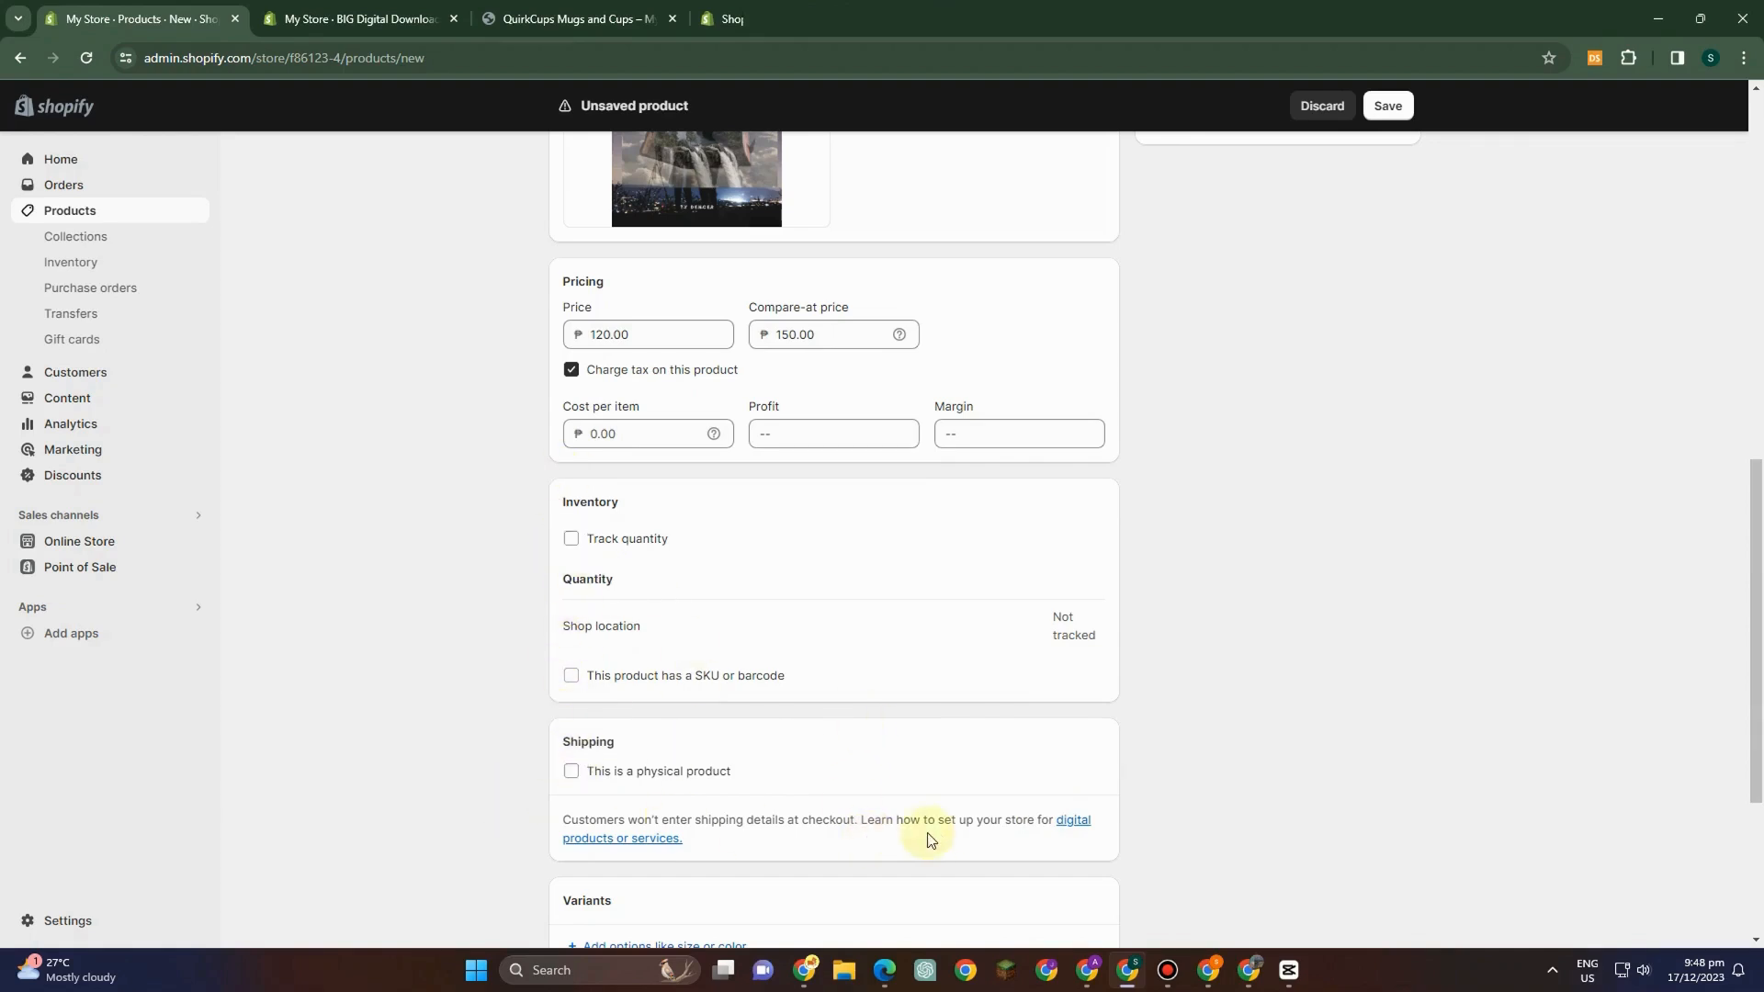
- Open the help article on digital products or services in a new tab and skim its note and page contents
{"action": "right_click", "coordinate": [1081, 833]}
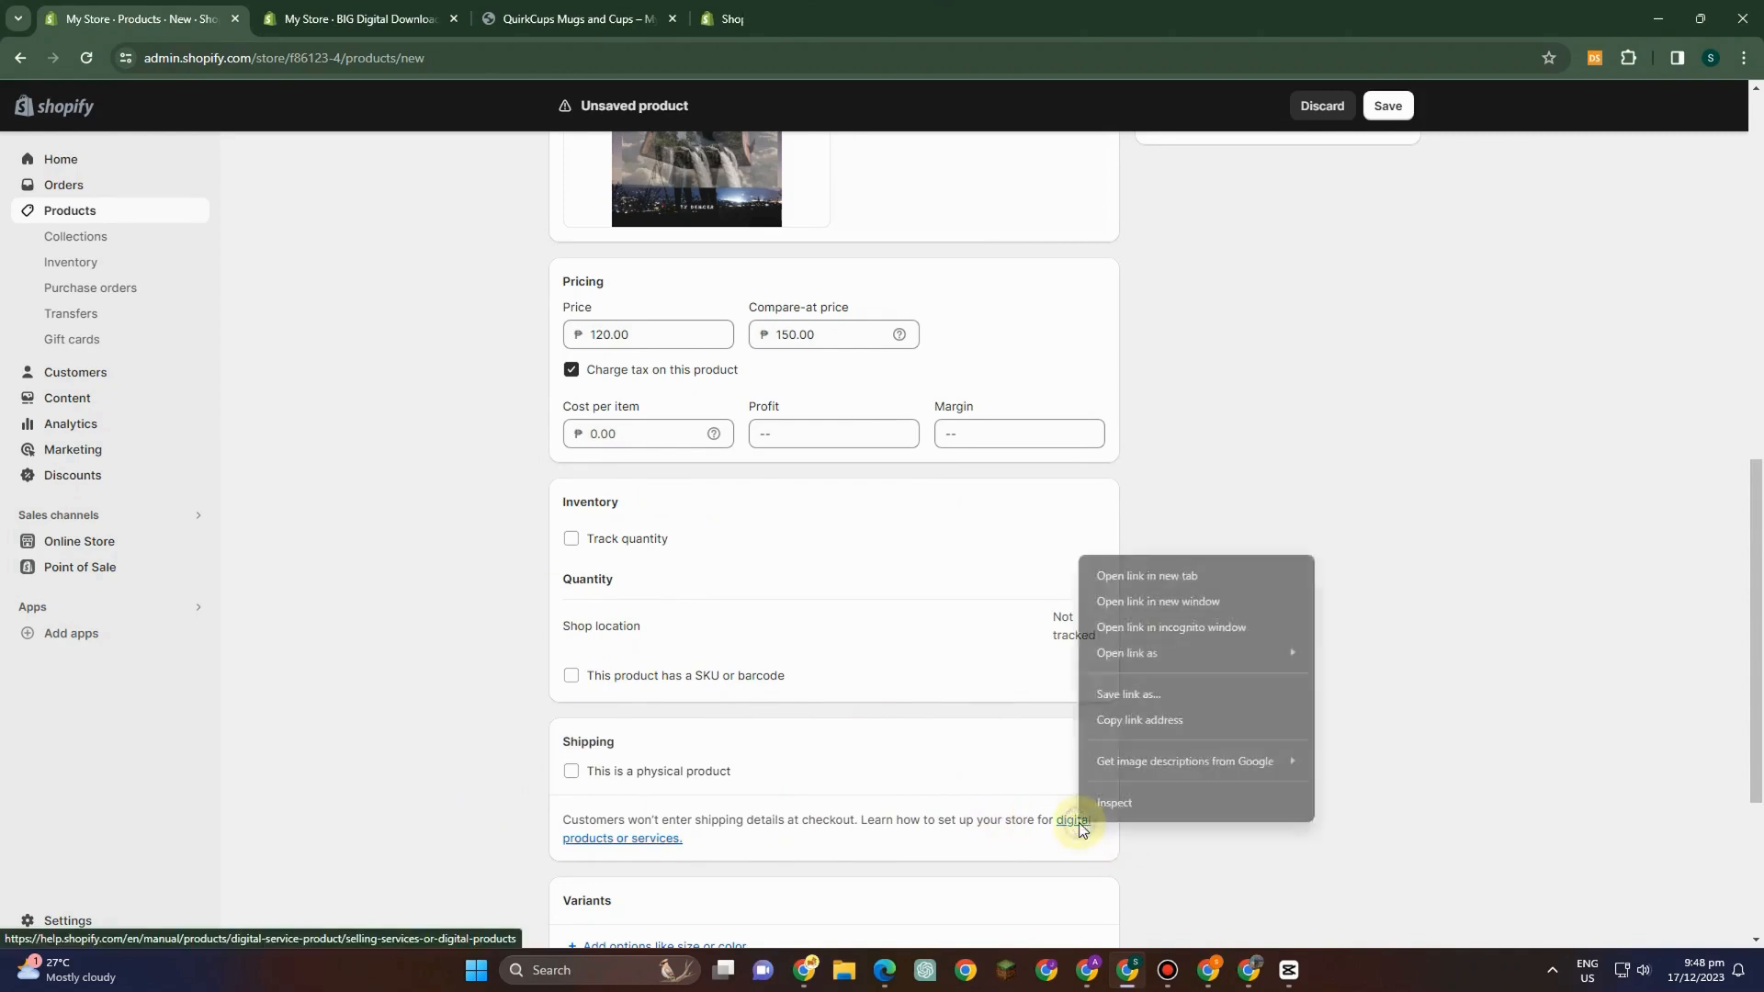
{"action": "left_click", "coordinate": [1116, 575]}
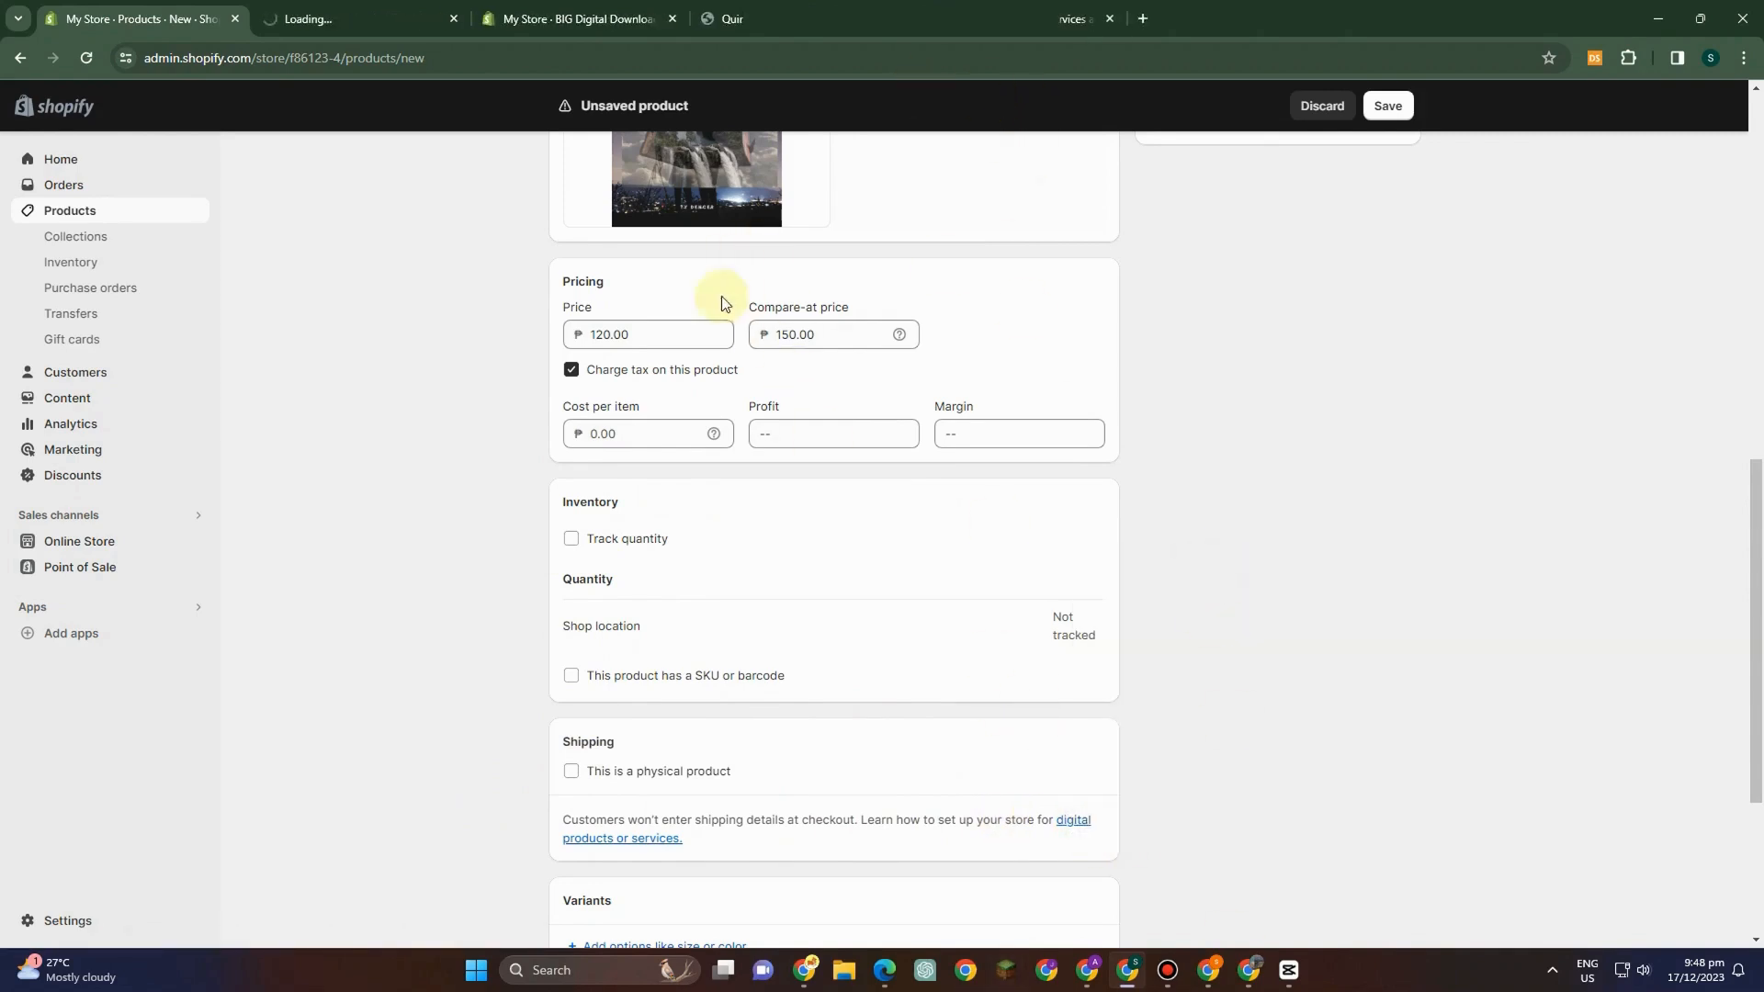
{"action": "left_click", "coordinate": [588, 19]}
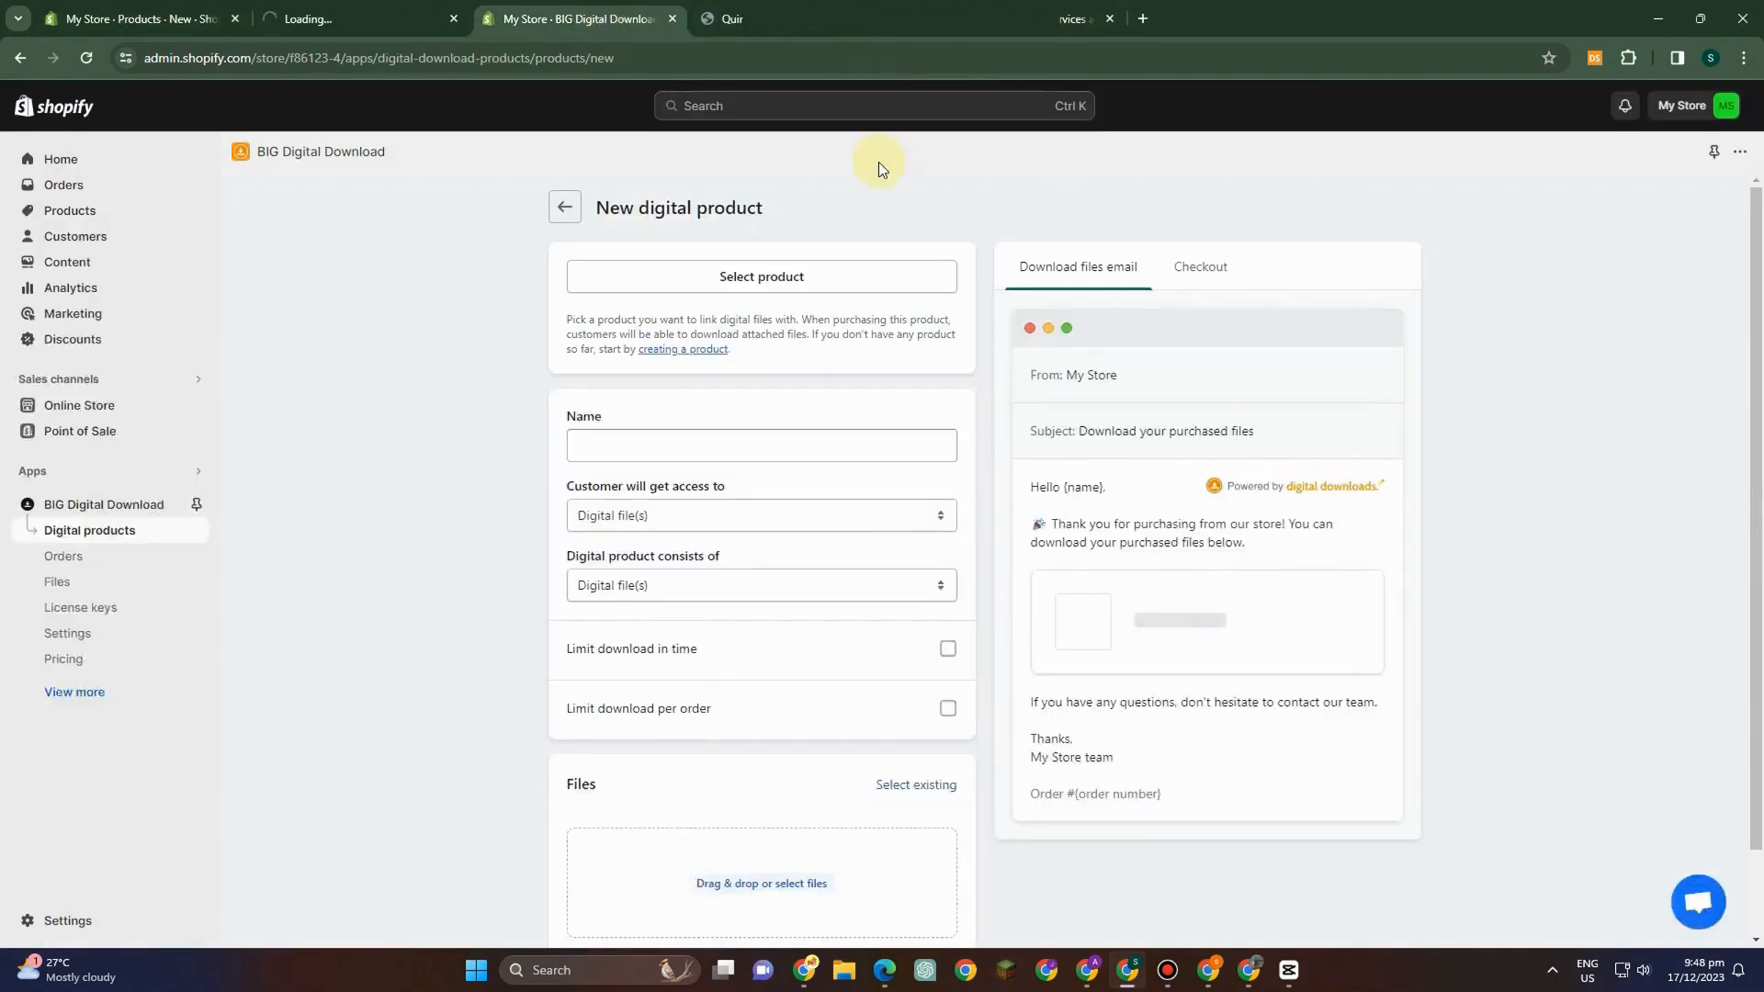
{"action": "left_click", "coordinate": [808, 21]}
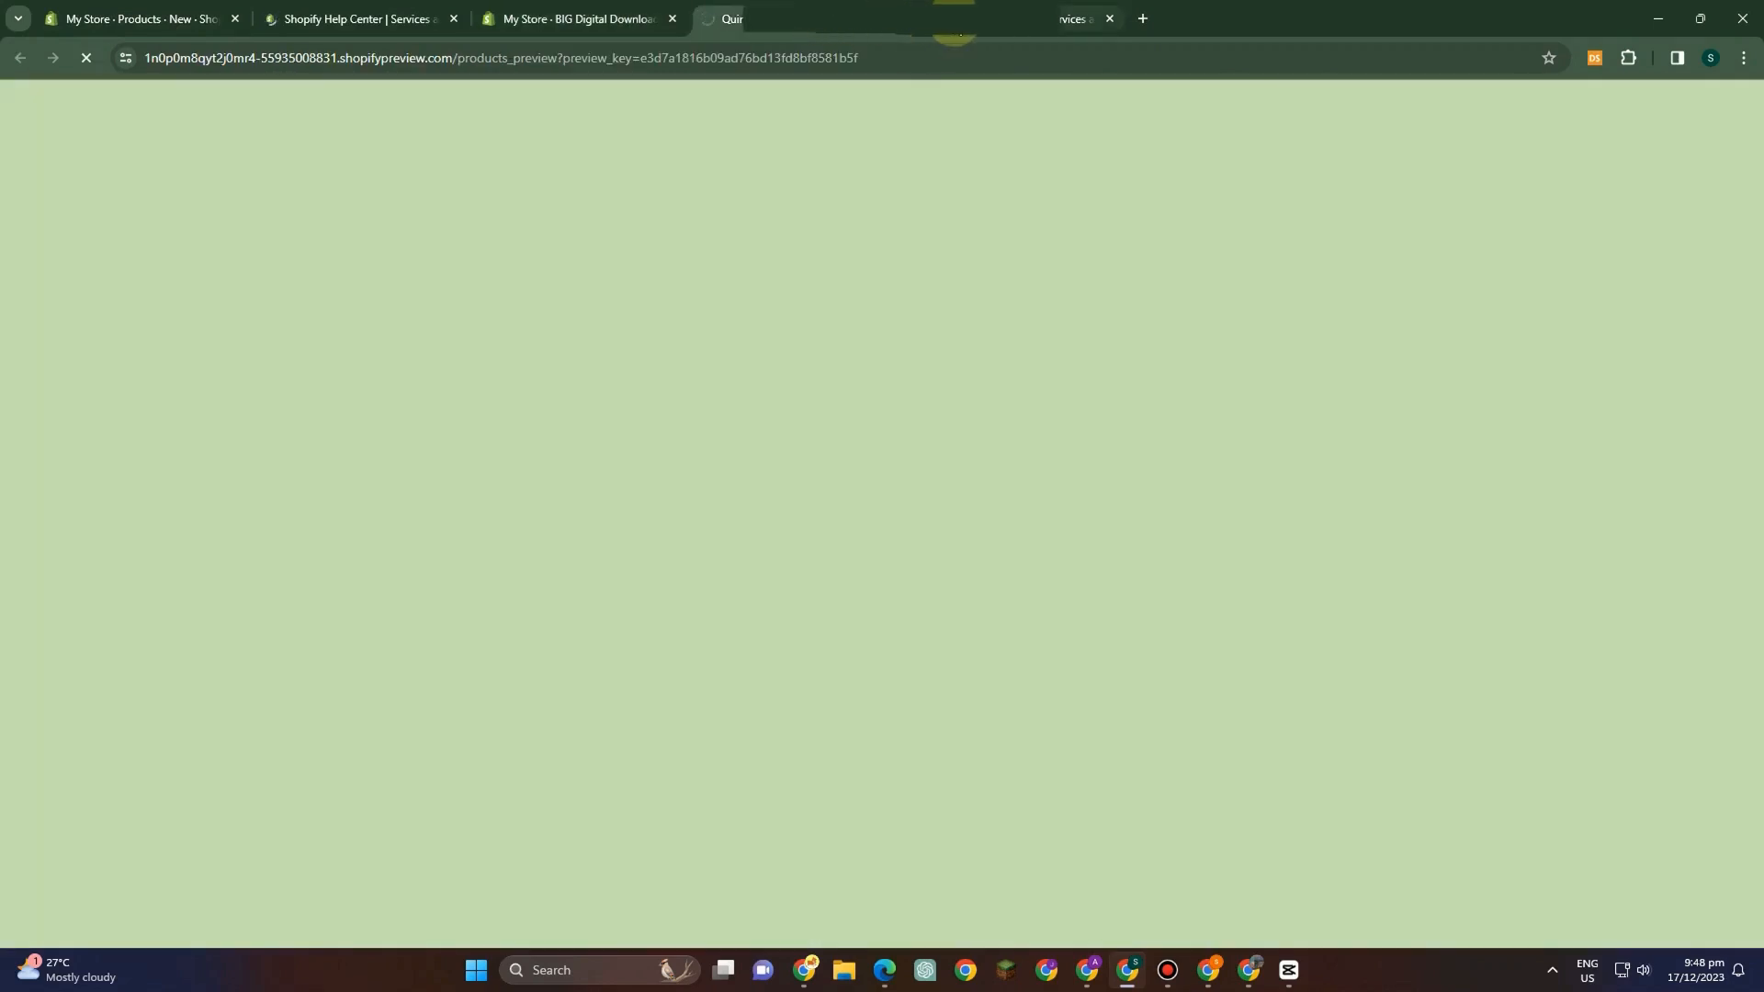
{"action": "left_click", "coordinate": [953, 20]}
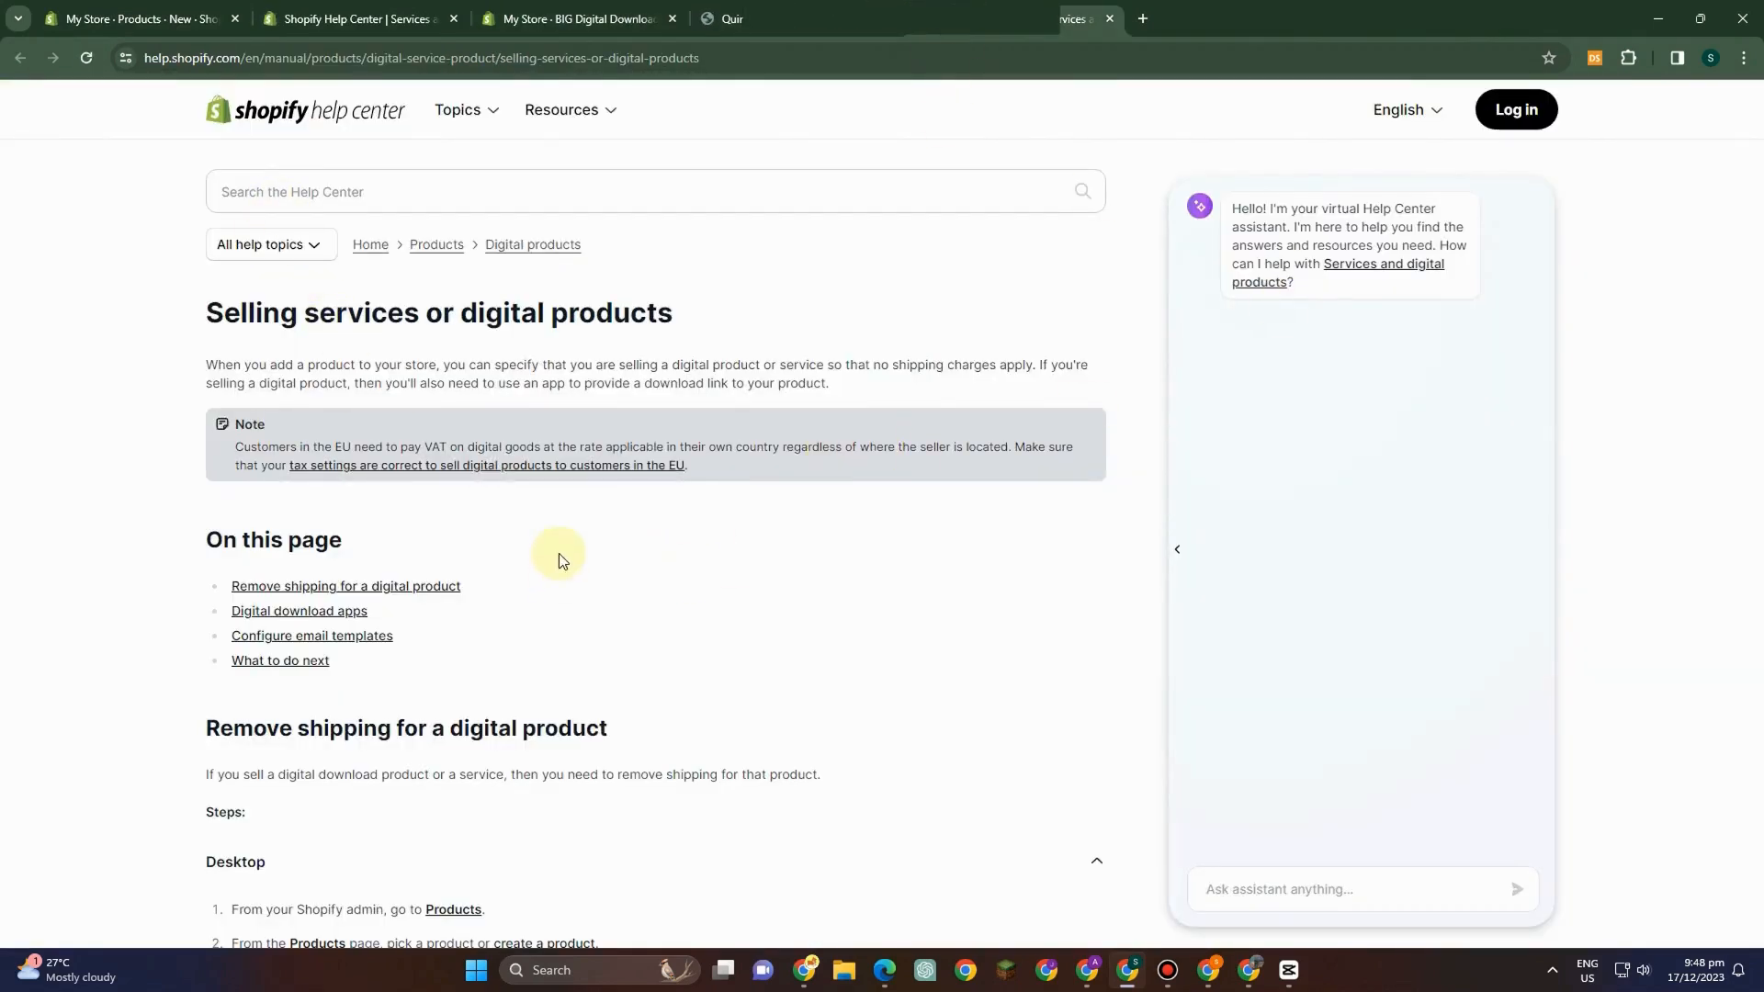
{"action": "left_click_drag", "start_coordinate": [269, 450], "coordinate": [349, 526]}
{"action": "left_click_drag", "start_coordinate": [208, 410], "coordinate": [602, 625]}
{"action": "scroll", "coordinate": [599, 619], "scroll_direction": "down", "scroll_amount": 7}
{"action": "scroll", "coordinate": [599, 619], "scroll_direction": "up", "scroll_amount": 7}
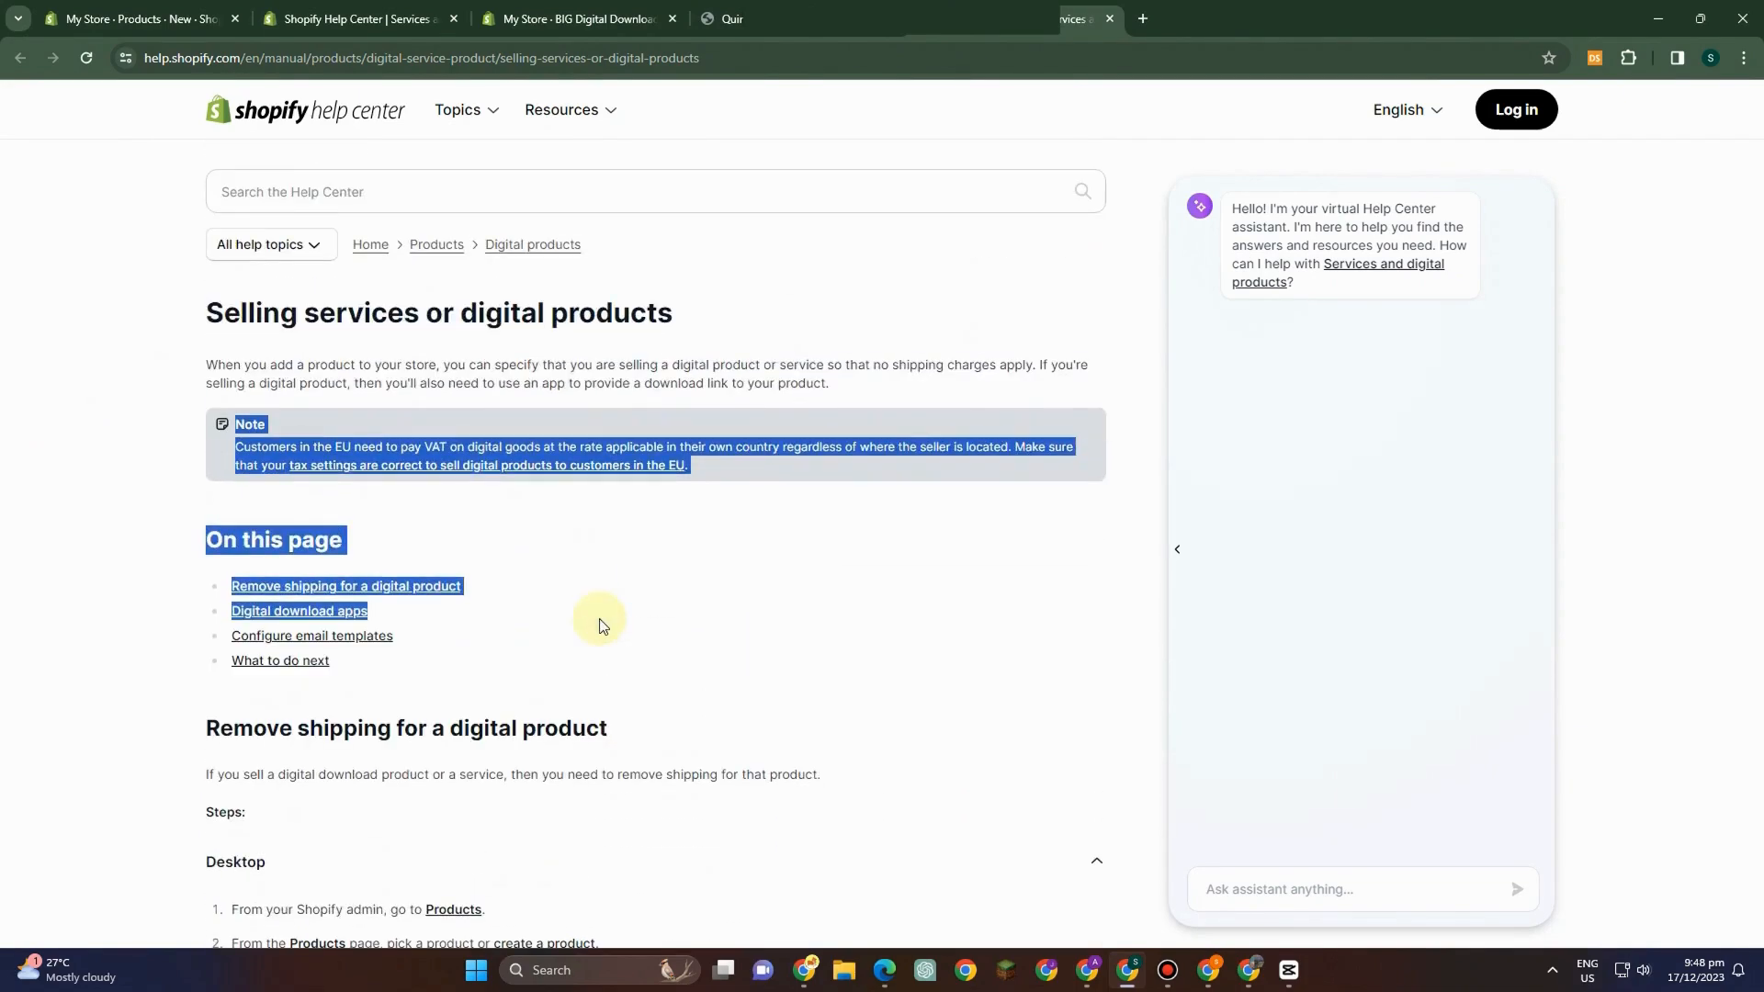
- Return to the unsaved product and review its search engine listing, sales channels, product organization, media and pricing
{"action": "left_click", "coordinate": [64, 18]}
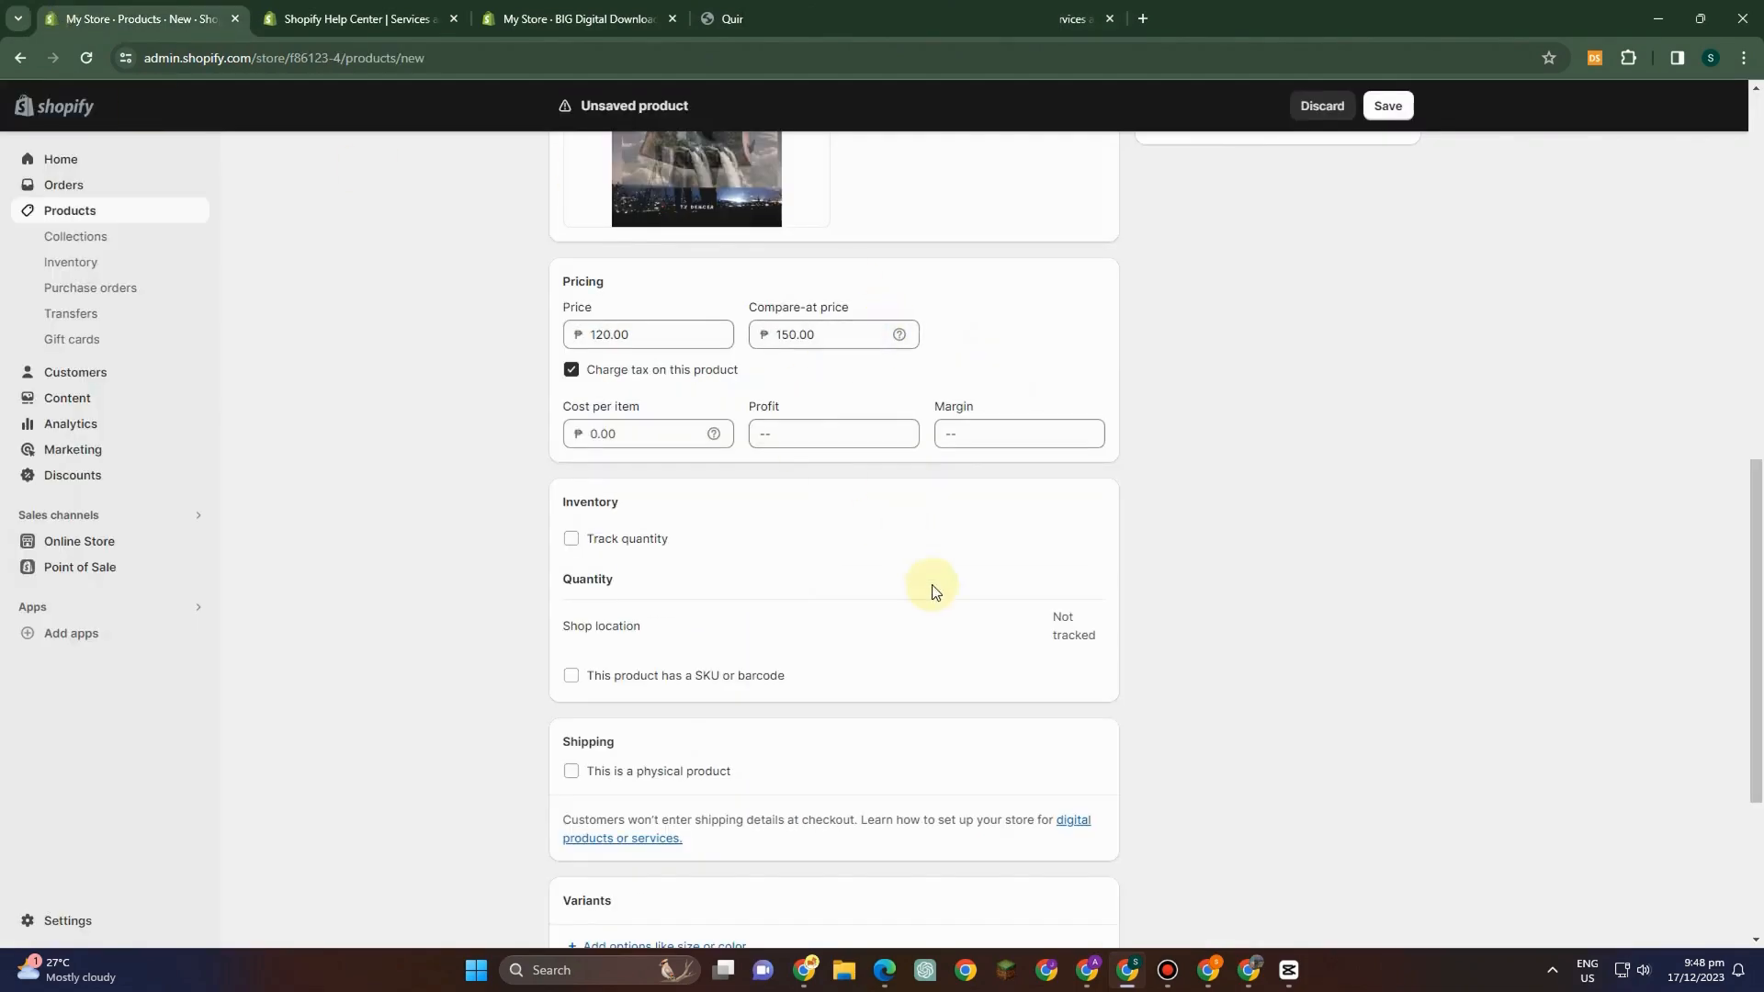
{"action": "scroll", "coordinate": [728, 794], "scroll_direction": "down", "scroll_amount": 3}
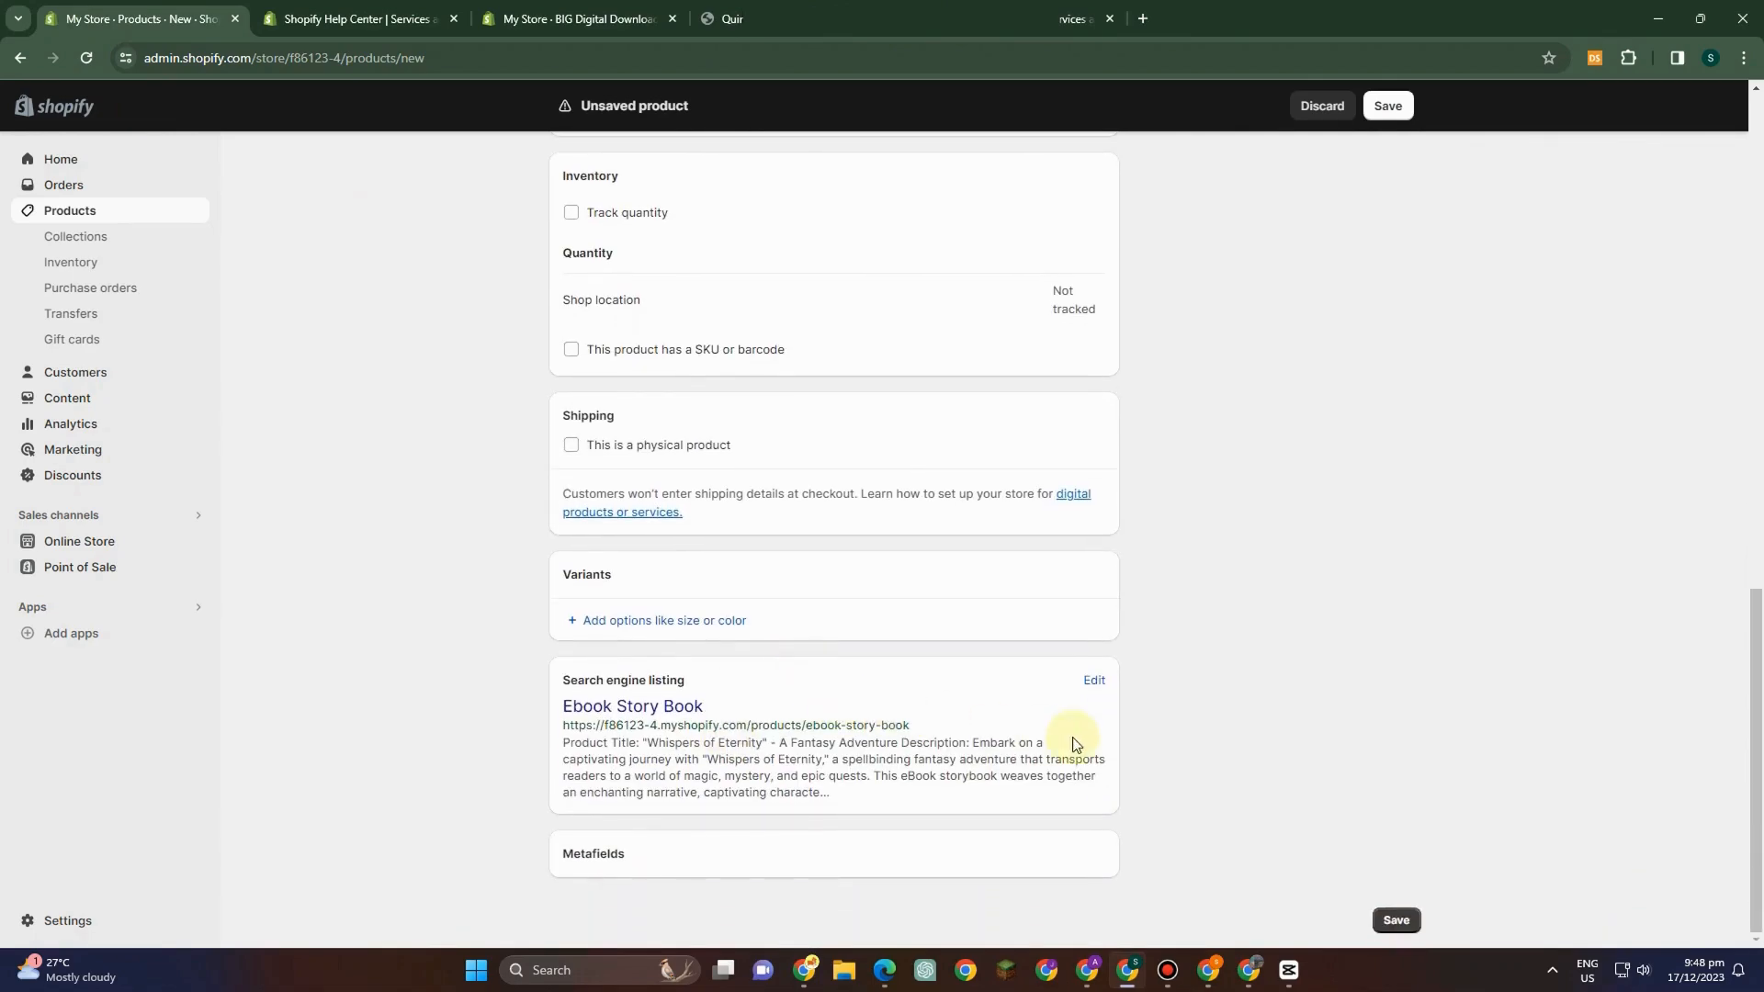
{"action": "scroll", "coordinate": [1032, 732], "scroll_direction": "up", "scroll_amount": 10}
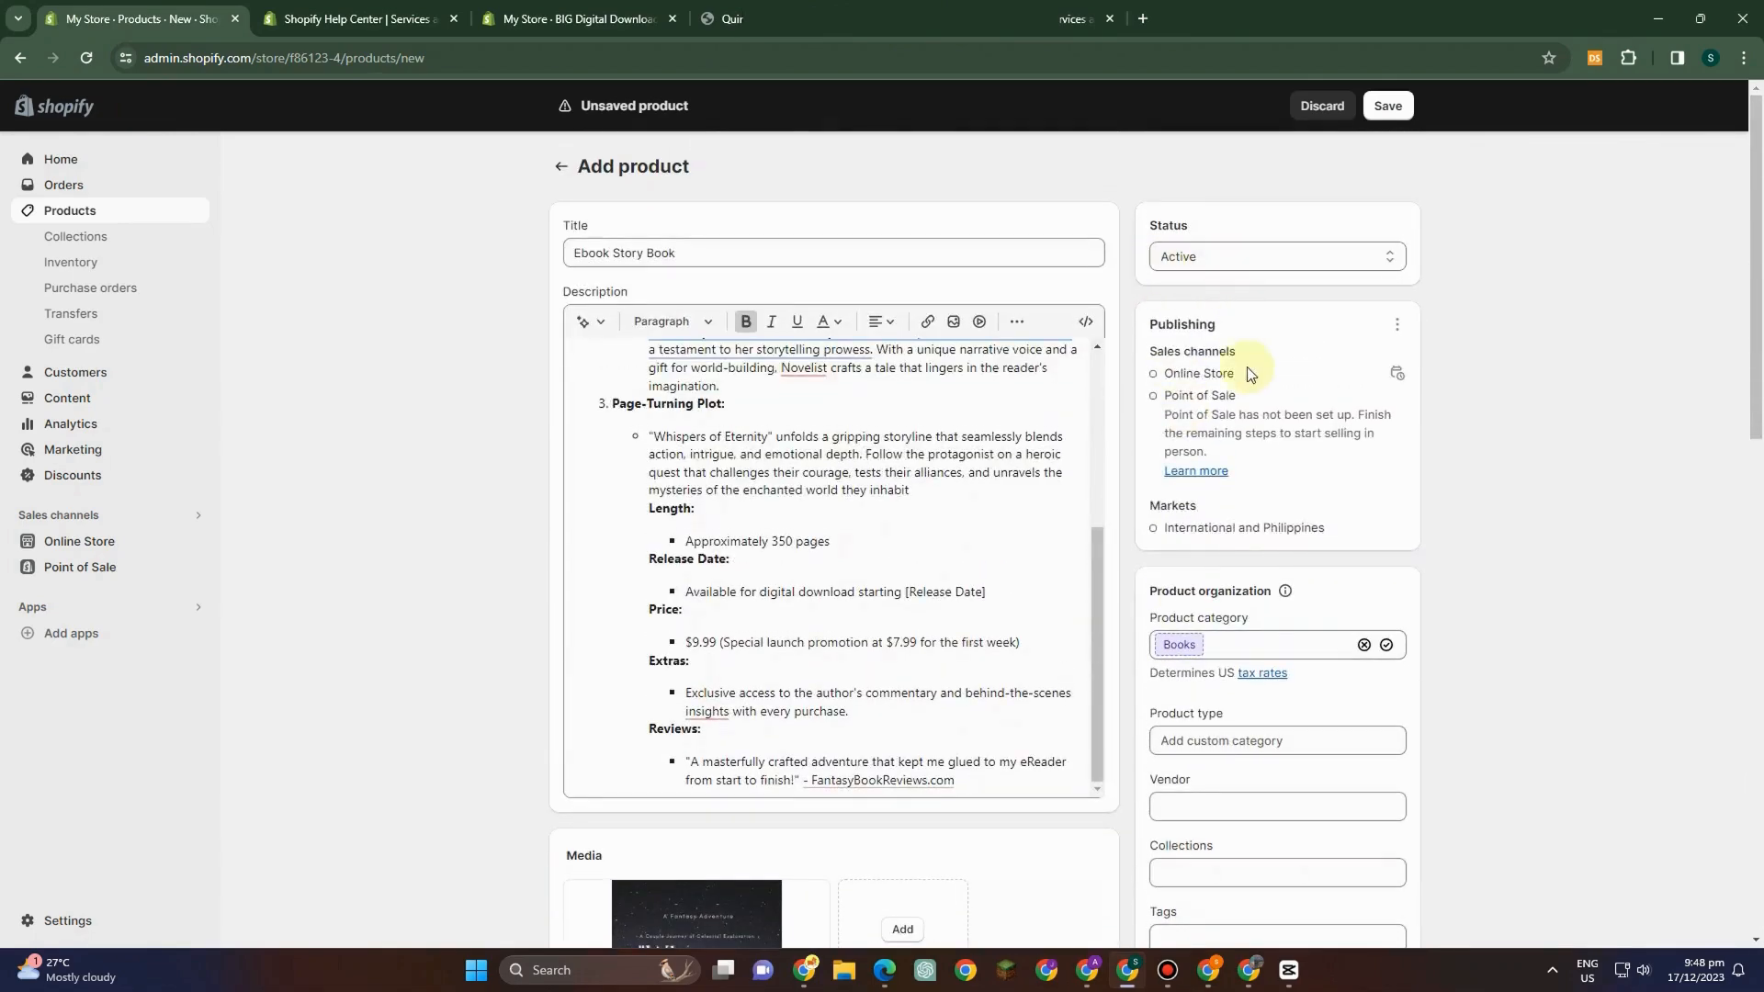
{"action": "left_click_drag", "start_coordinate": [1156, 381], "coordinate": [1224, 381]}
{"action": "left_click", "coordinate": [1157, 377]}
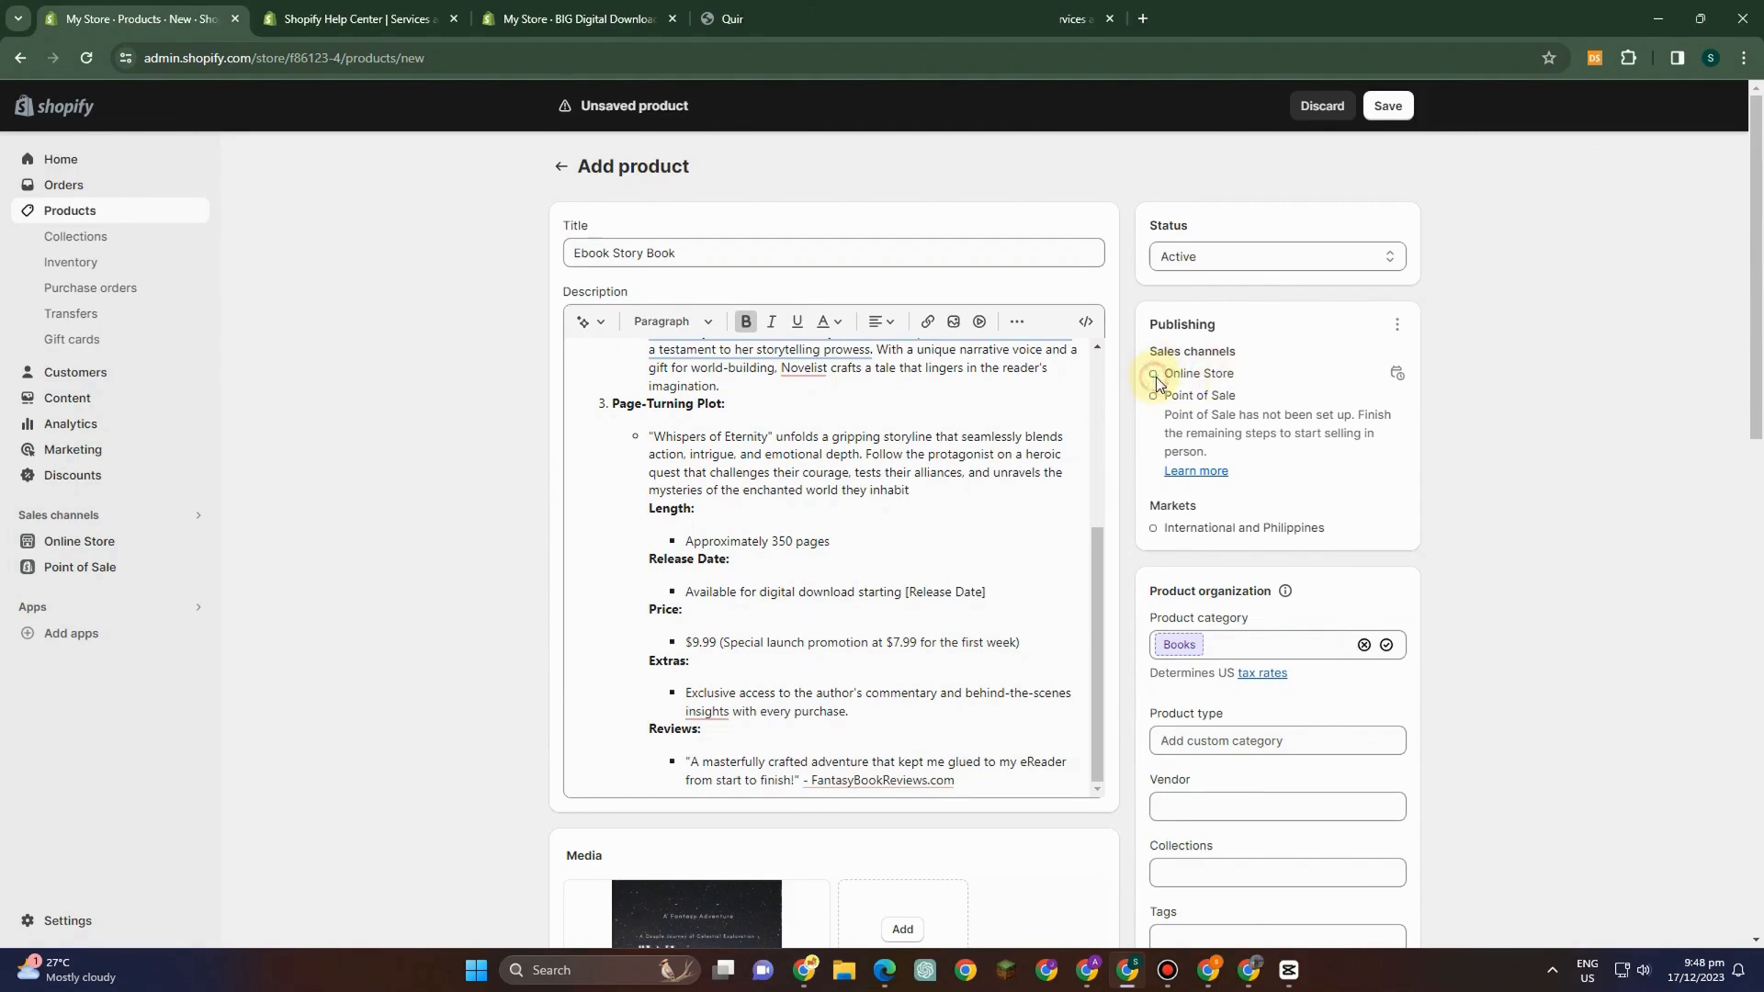
{"action": "scroll", "coordinate": [1158, 386], "scroll_direction": "down", "scroll_amount": 2}
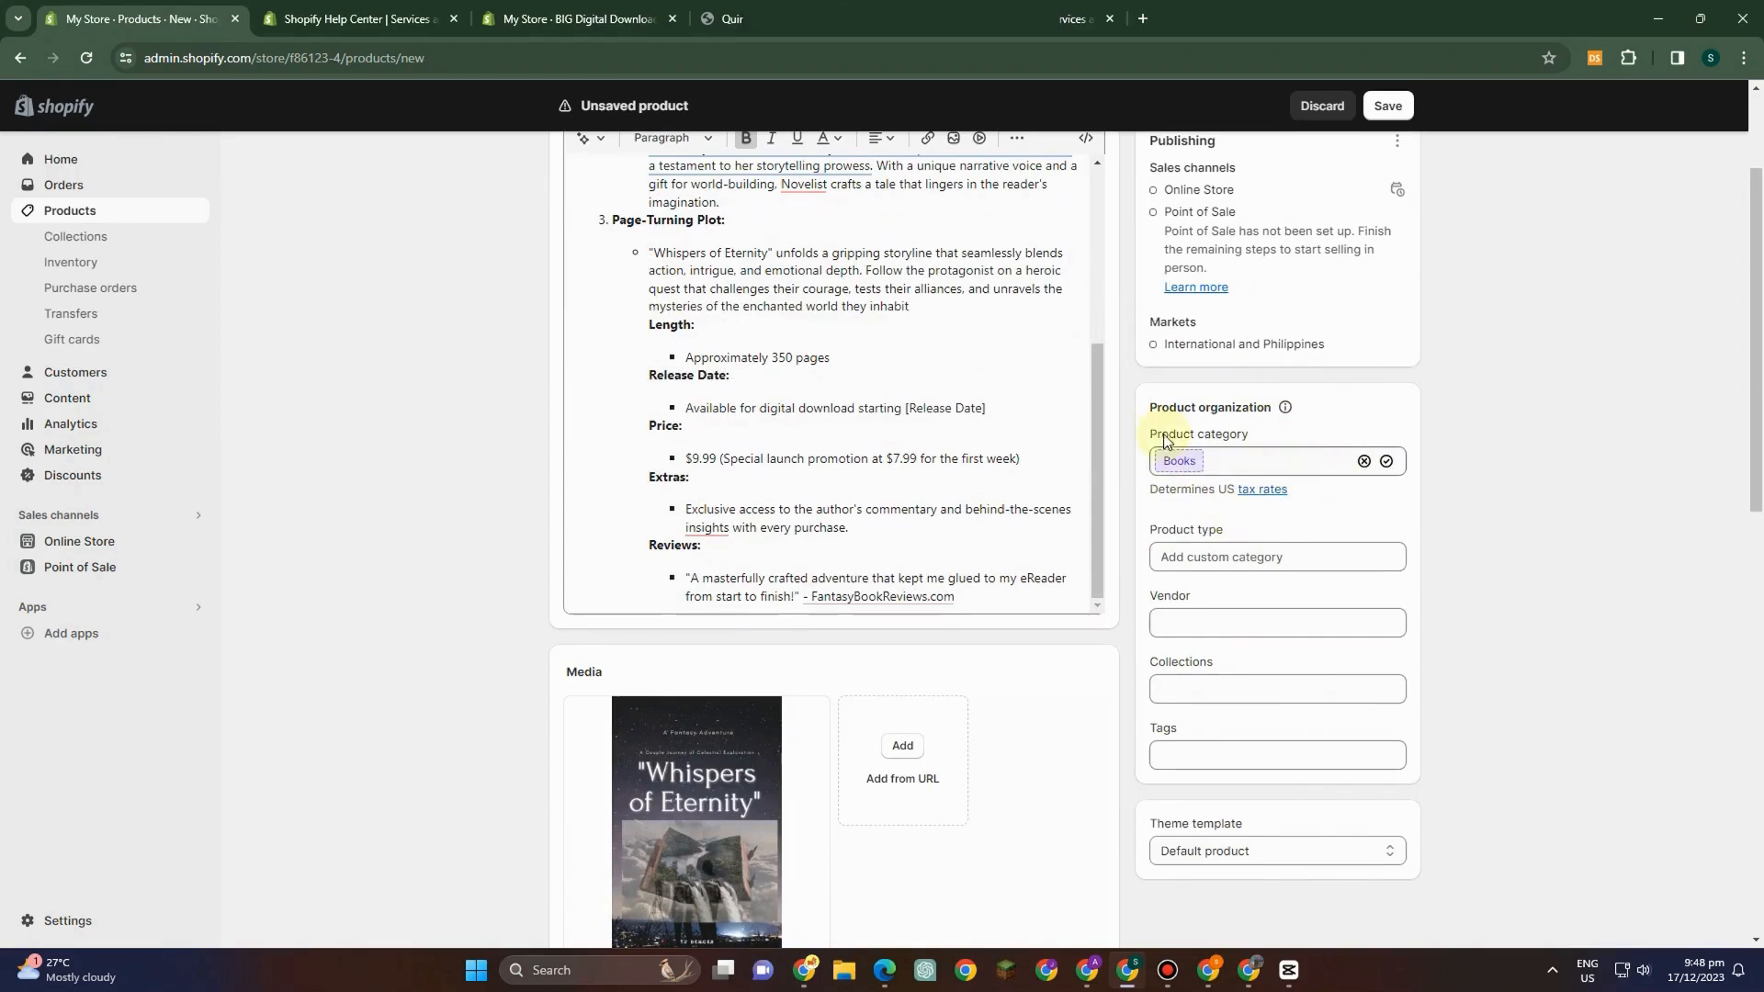
{"action": "scroll", "coordinate": [1250, 654], "scroll_direction": "down", "scroll_amount": 2}
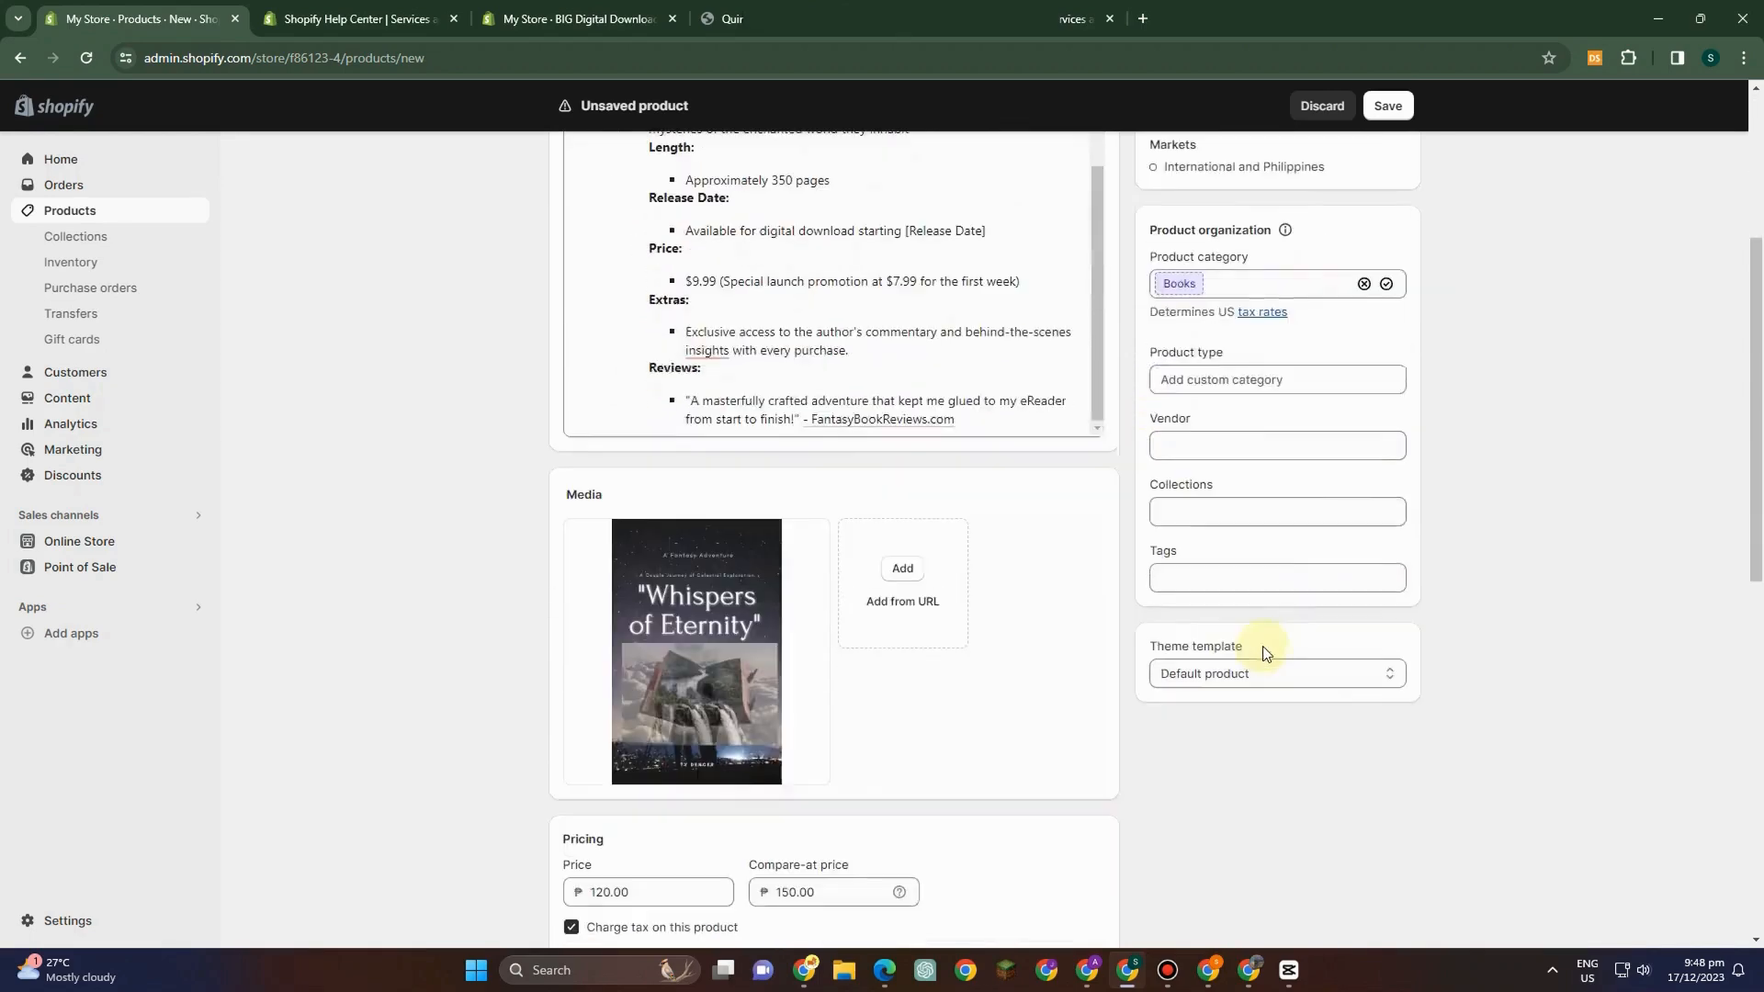
{"action": "scroll", "coordinate": [1304, 505], "scroll_direction": "down", "scroll_amount": 4}
{"action": "scroll", "coordinate": [1364, 239], "scroll_direction": "up", "scroll_amount": 4}
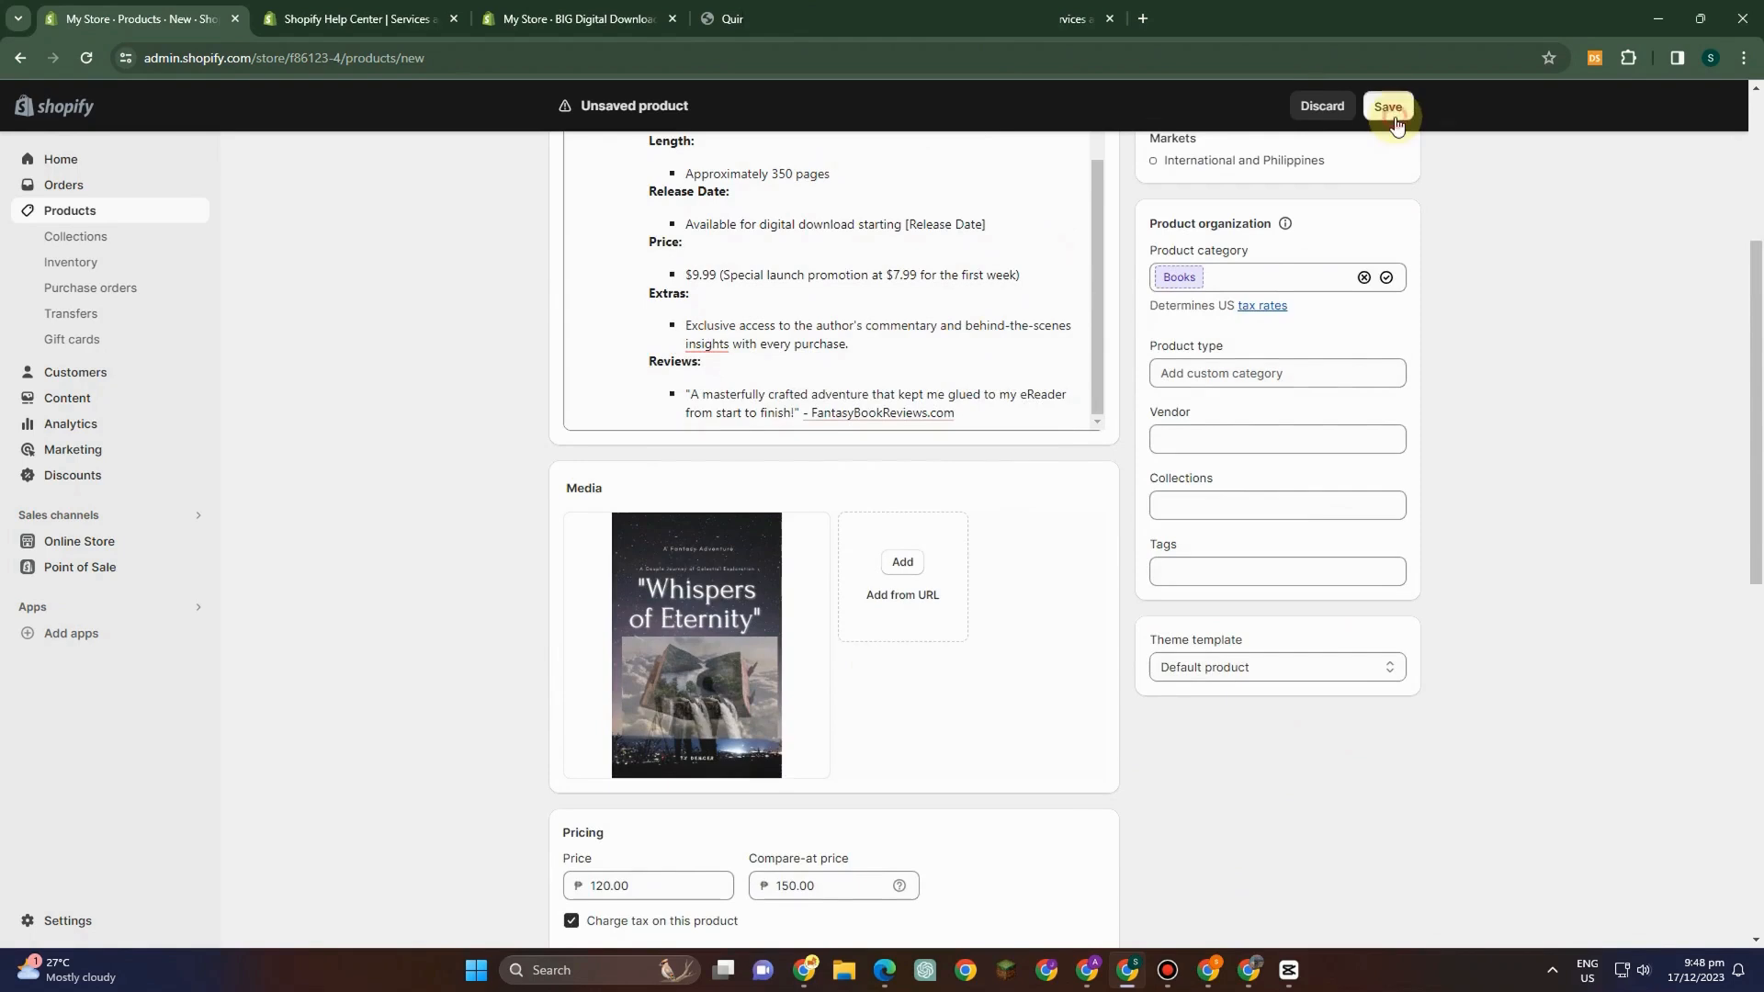
- Save the new ebook product and go back to the product list
{"action": "left_click", "coordinate": [1391, 117]}
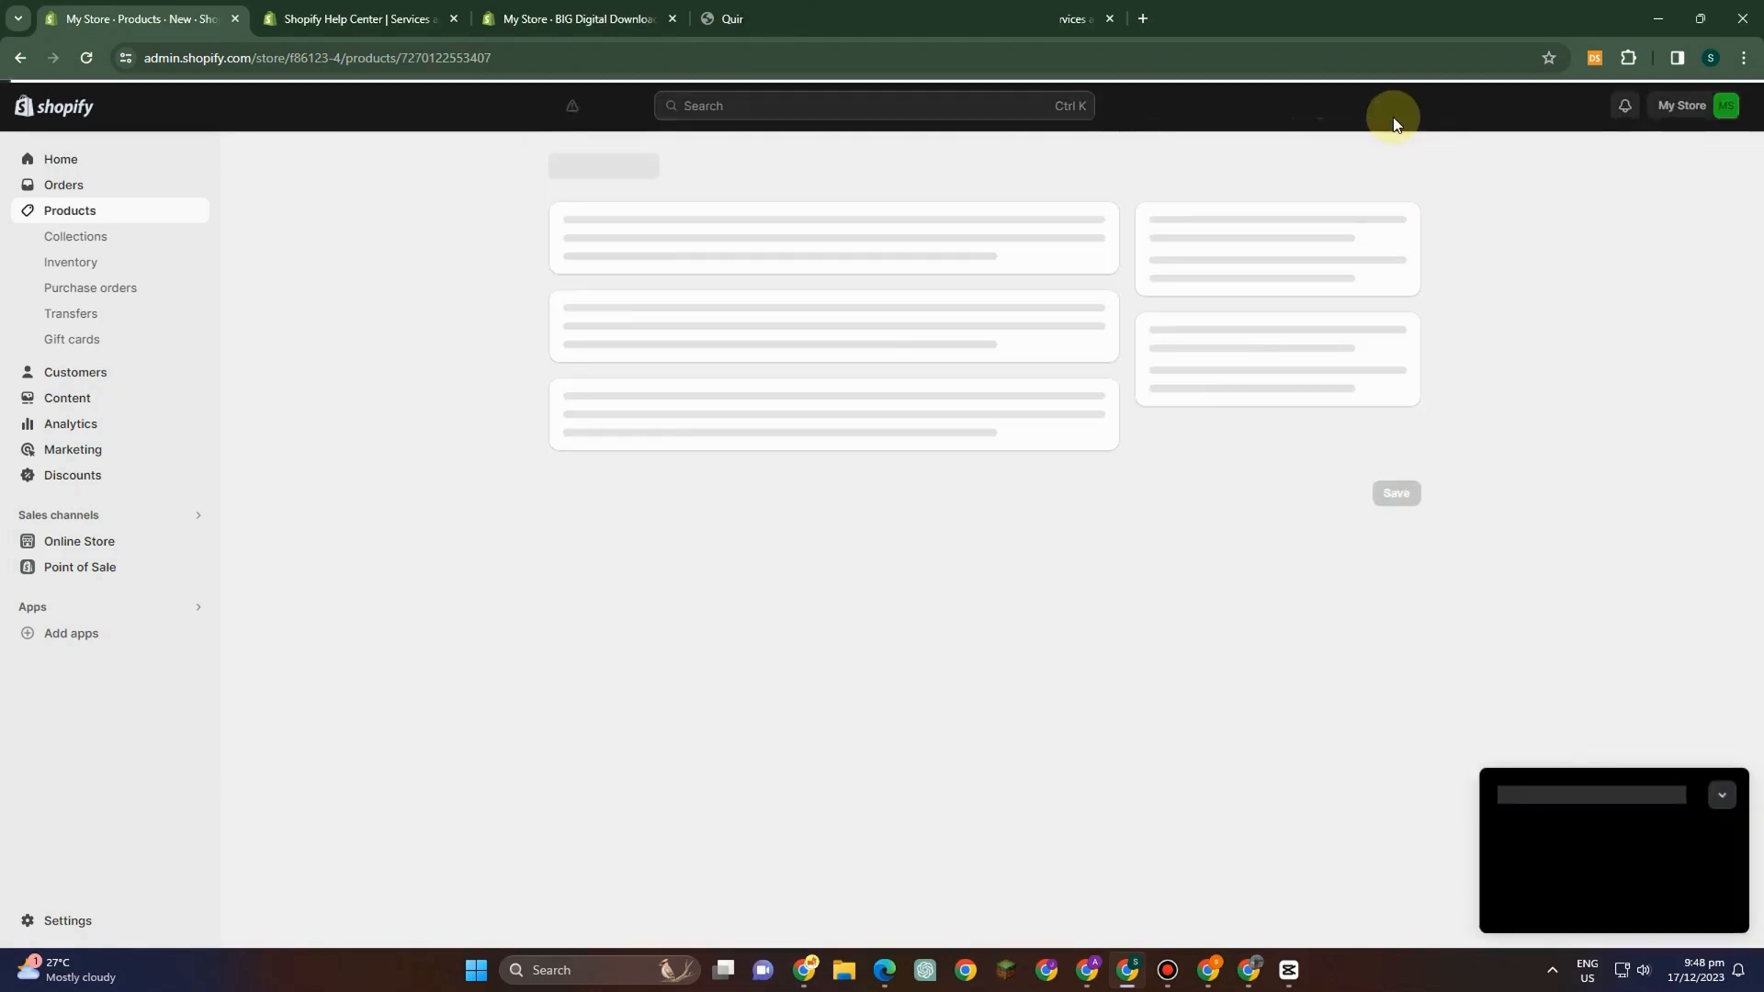
{"action": "left_click", "coordinate": [64, 218]}
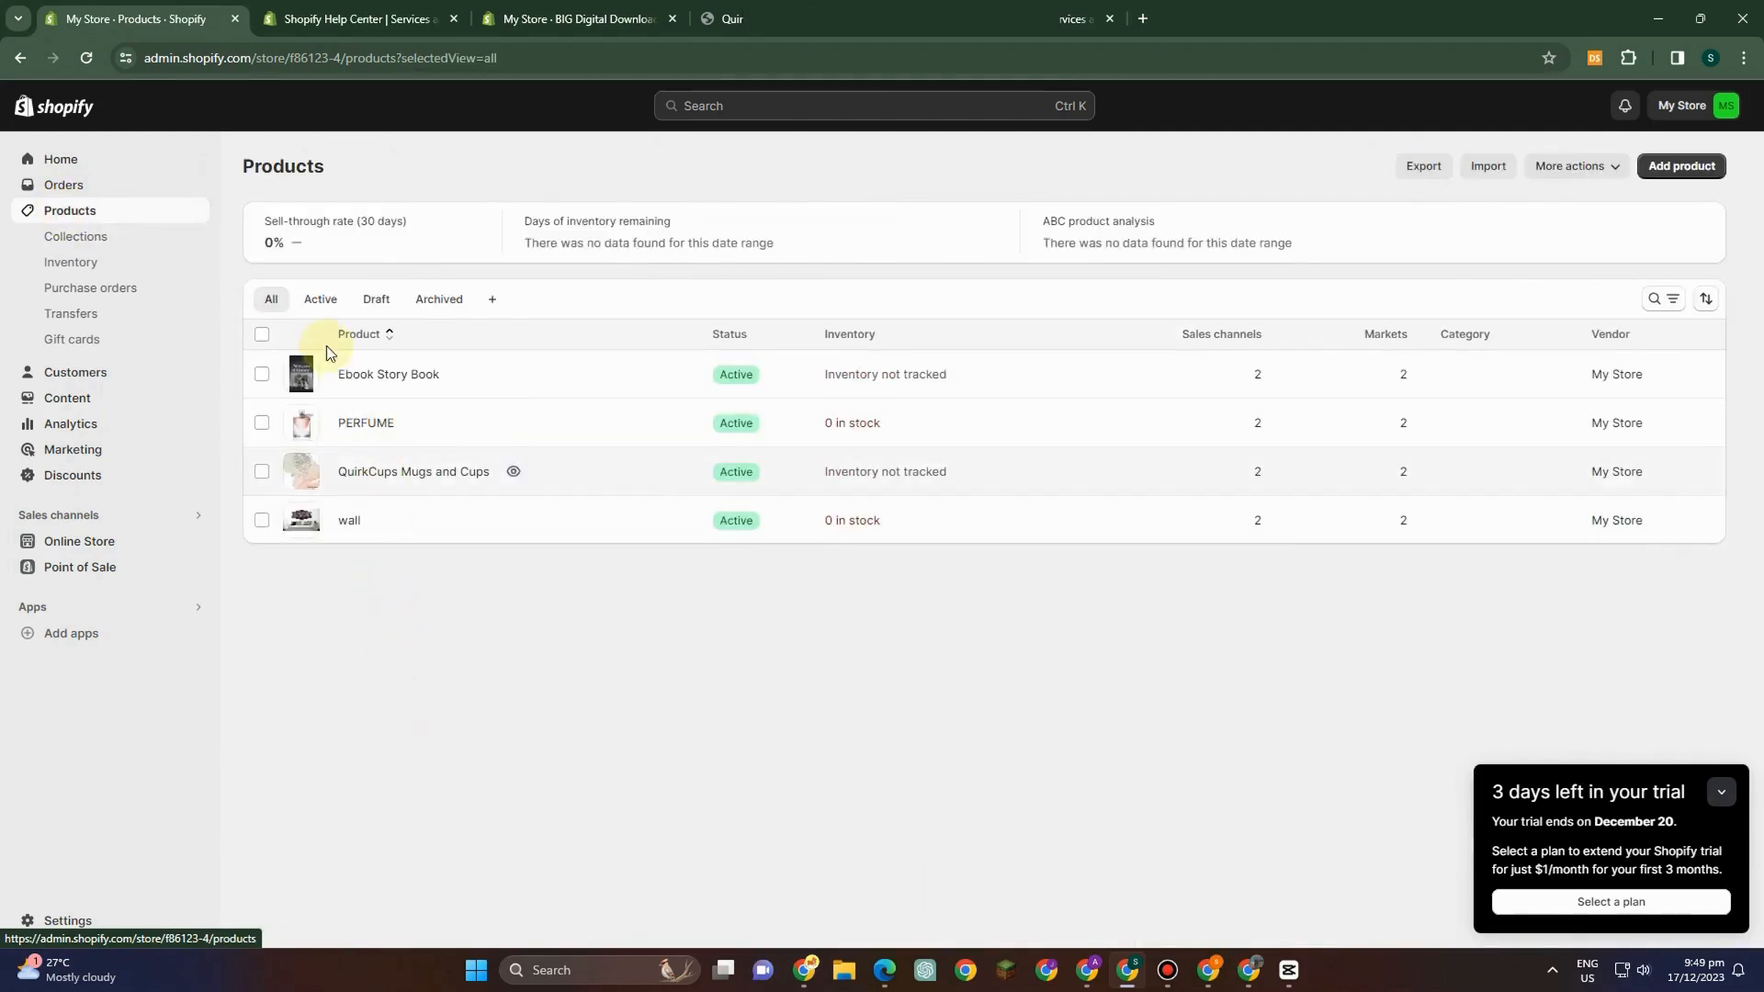
- Preview Ebook Story Book on the online store and read through its price, cover and description
{"action": "left_click", "coordinate": [465, 372]}
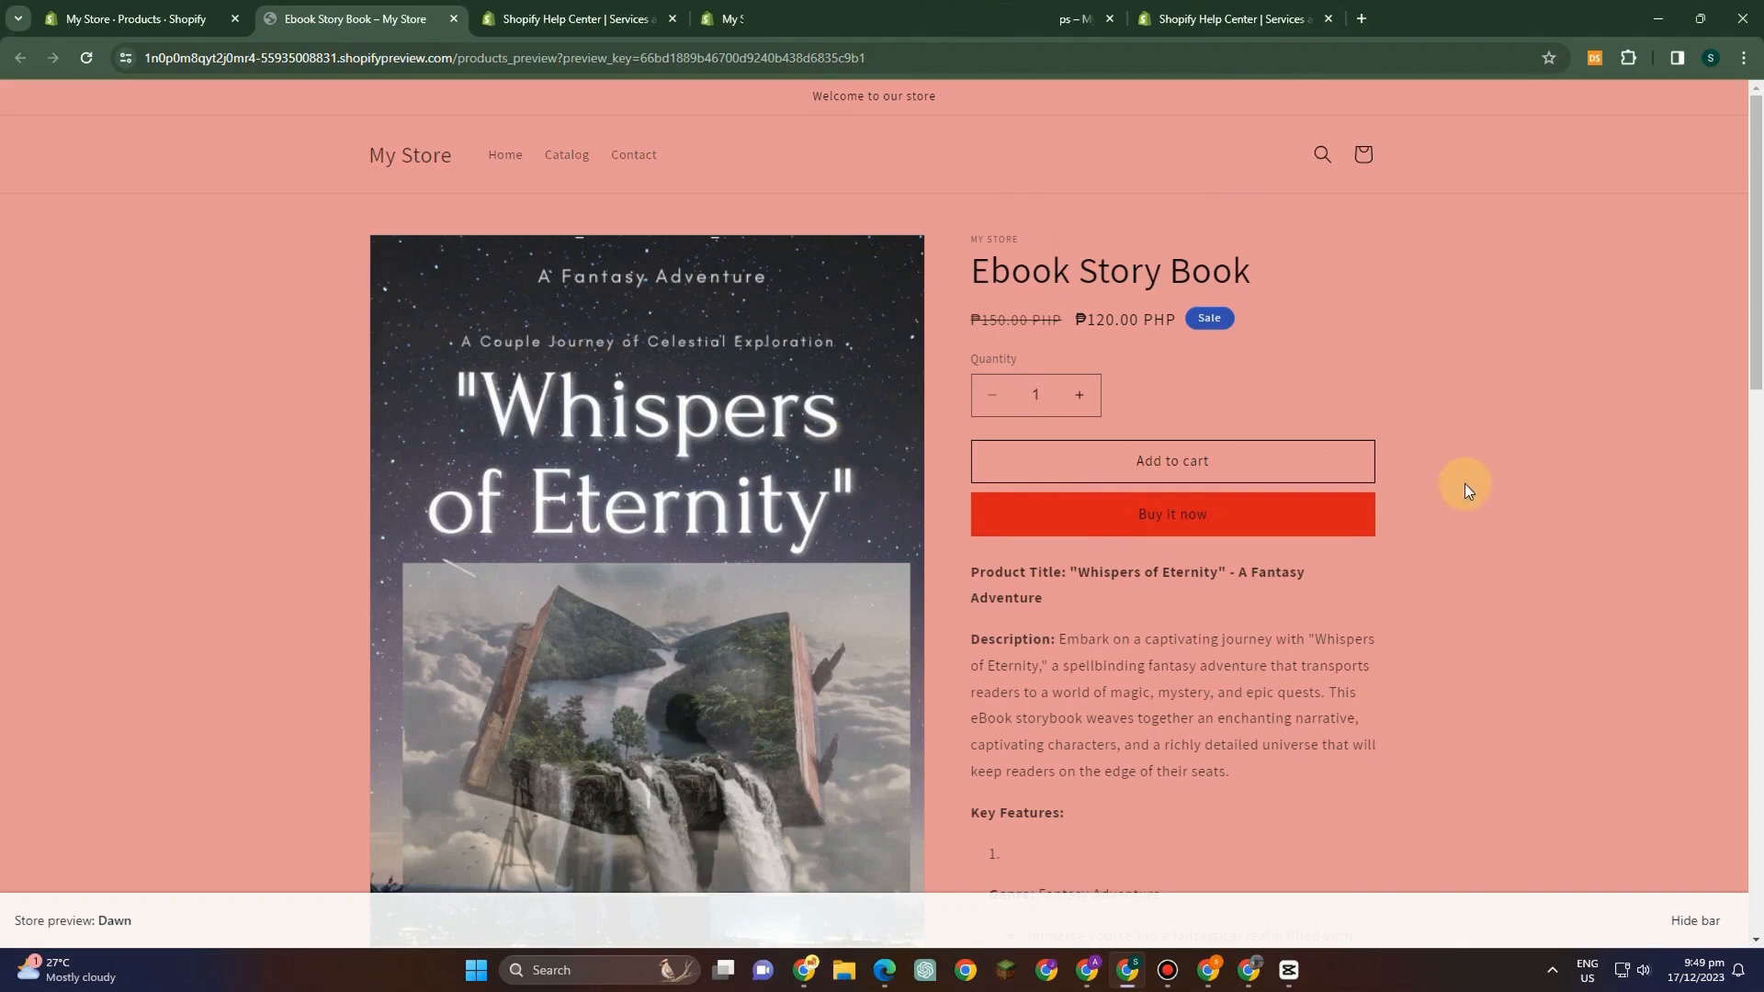
{"action": "scroll", "coordinate": [1017, 591], "scroll_direction": "down", "scroll_amount": 3}
{"action": "scroll", "coordinate": [1001, 547], "scroll_direction": "down", "scroll_amount": 2}
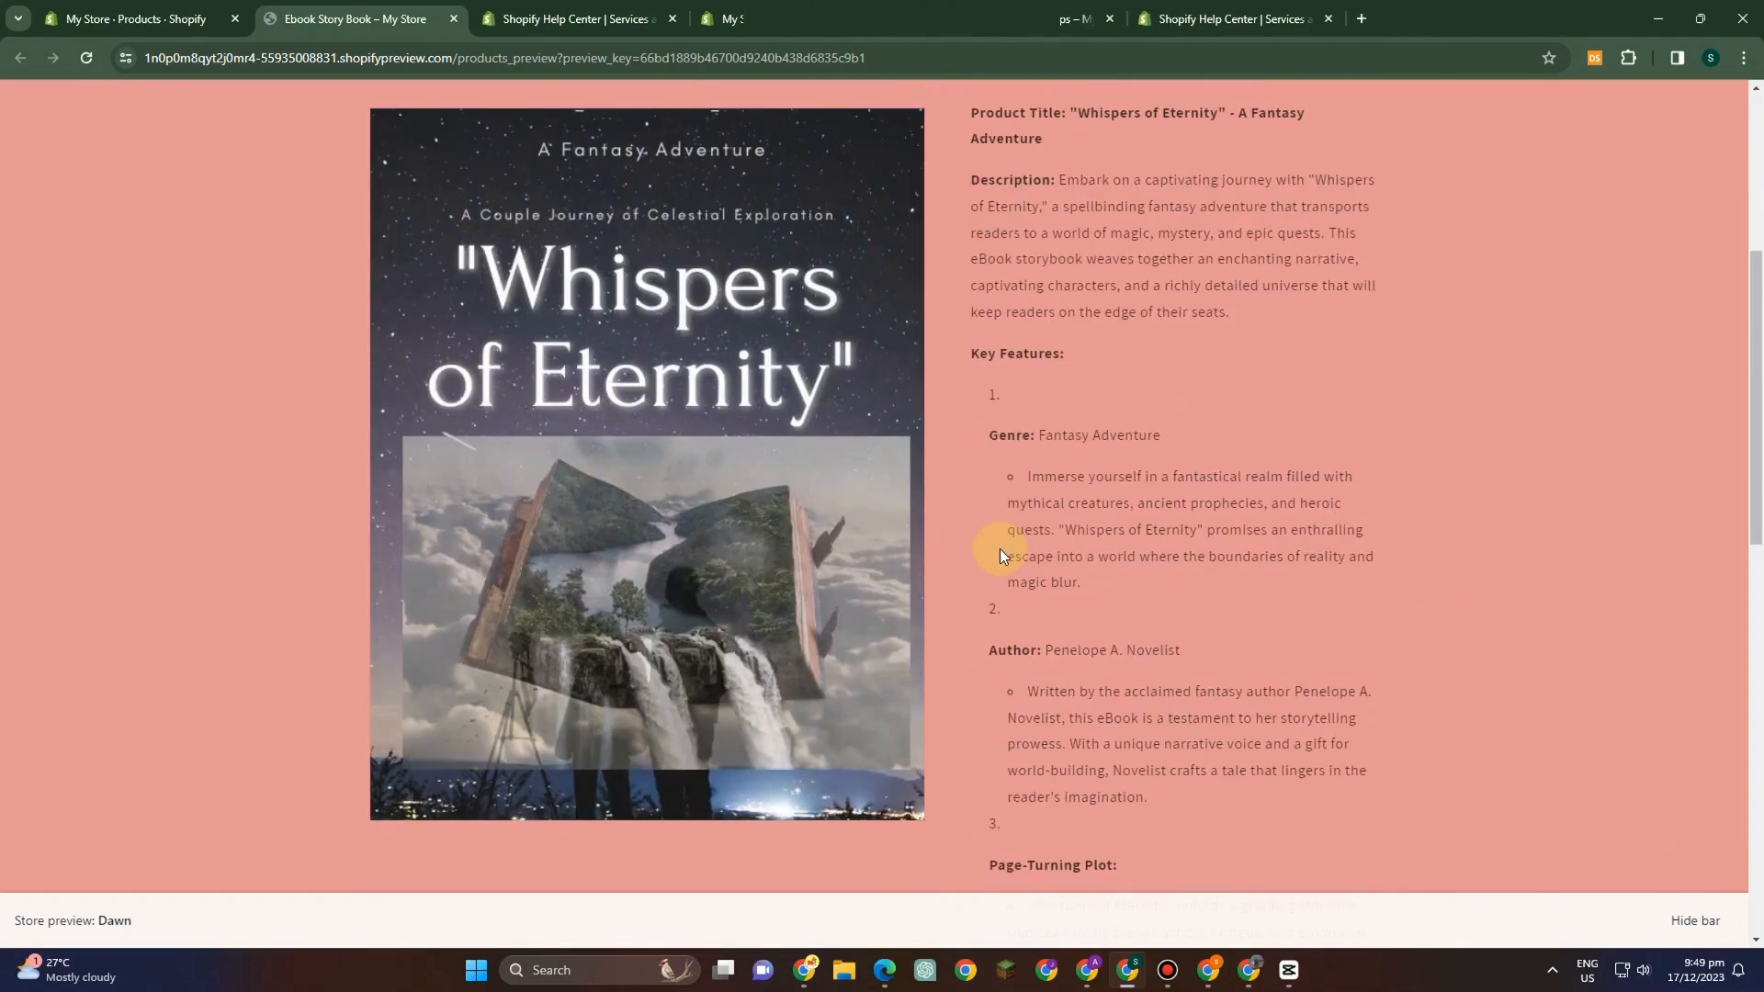
{"action": "scroll", "coordinate": [1071, 553], "scroll_direction": "down", "scroll_amount": 2}
{"action": "scroll", "coordinate": [1103, 547], "scroll_direction": "down", "scroll_amount": 5}
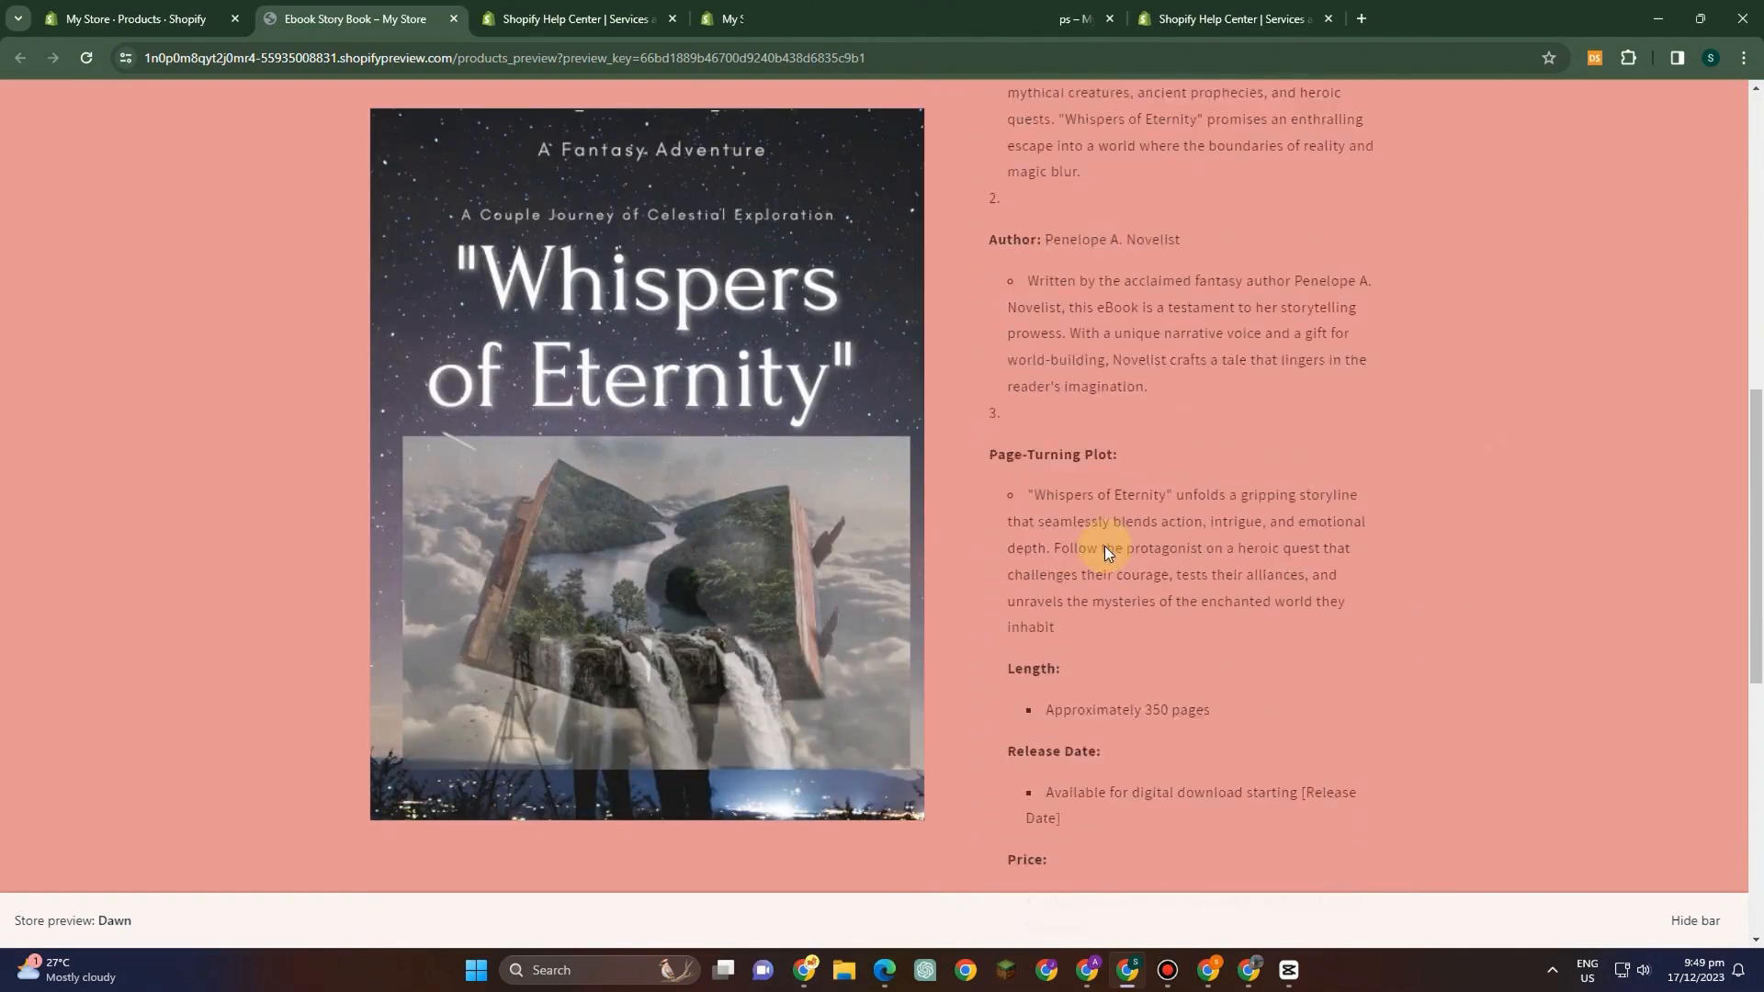
- Return to the store admin and open the Apps and sales channels settings
{"action": "left_click", "coordinate": [126, 17]}
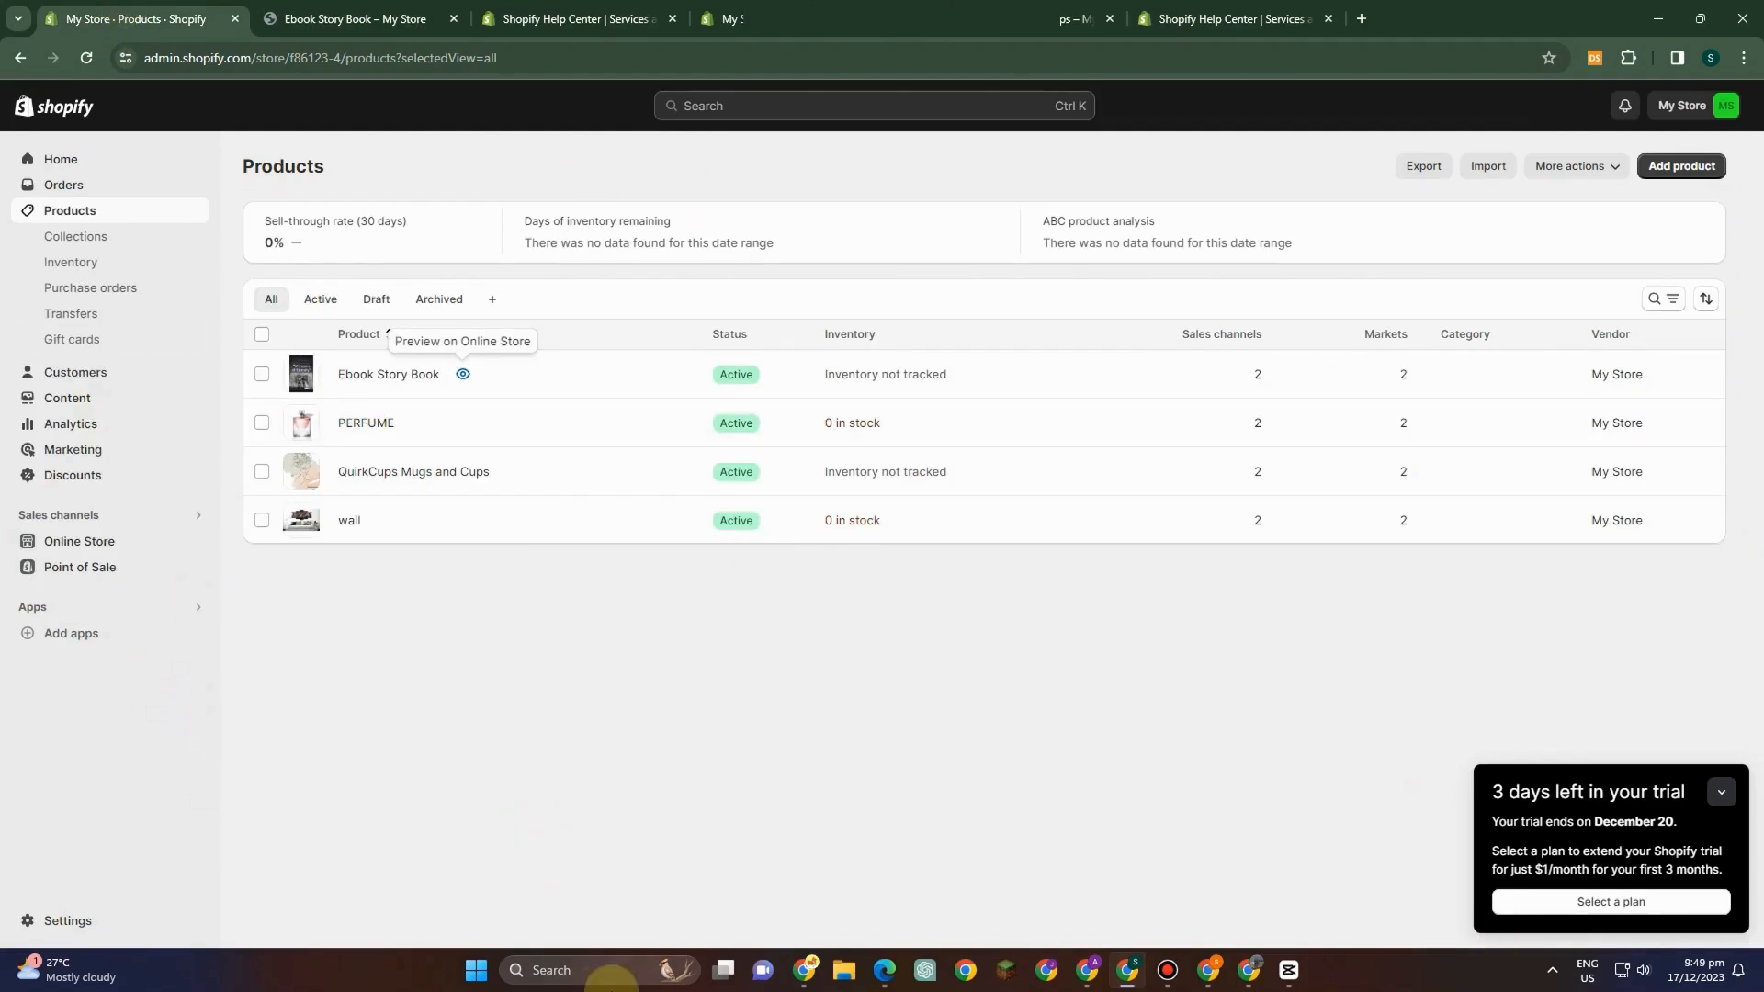
{"action": "left_click", "coordinate": [49, 922]}
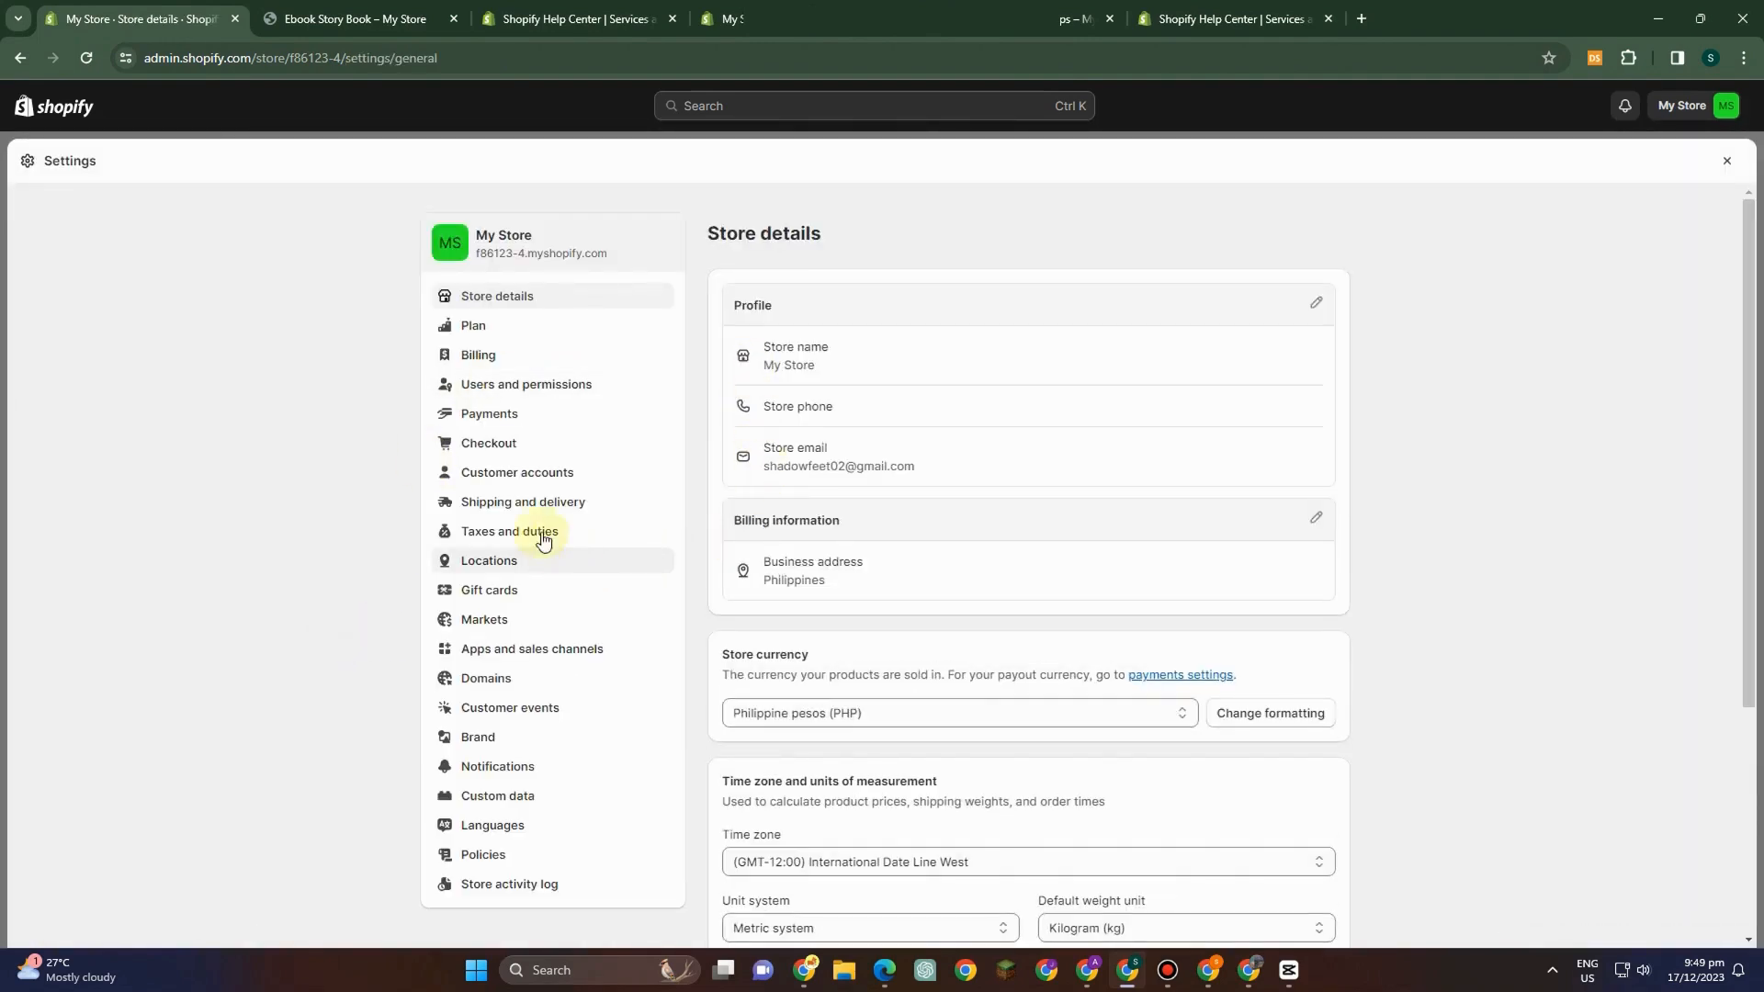
{"action": "left_click", "coordinate": [521, 648]}
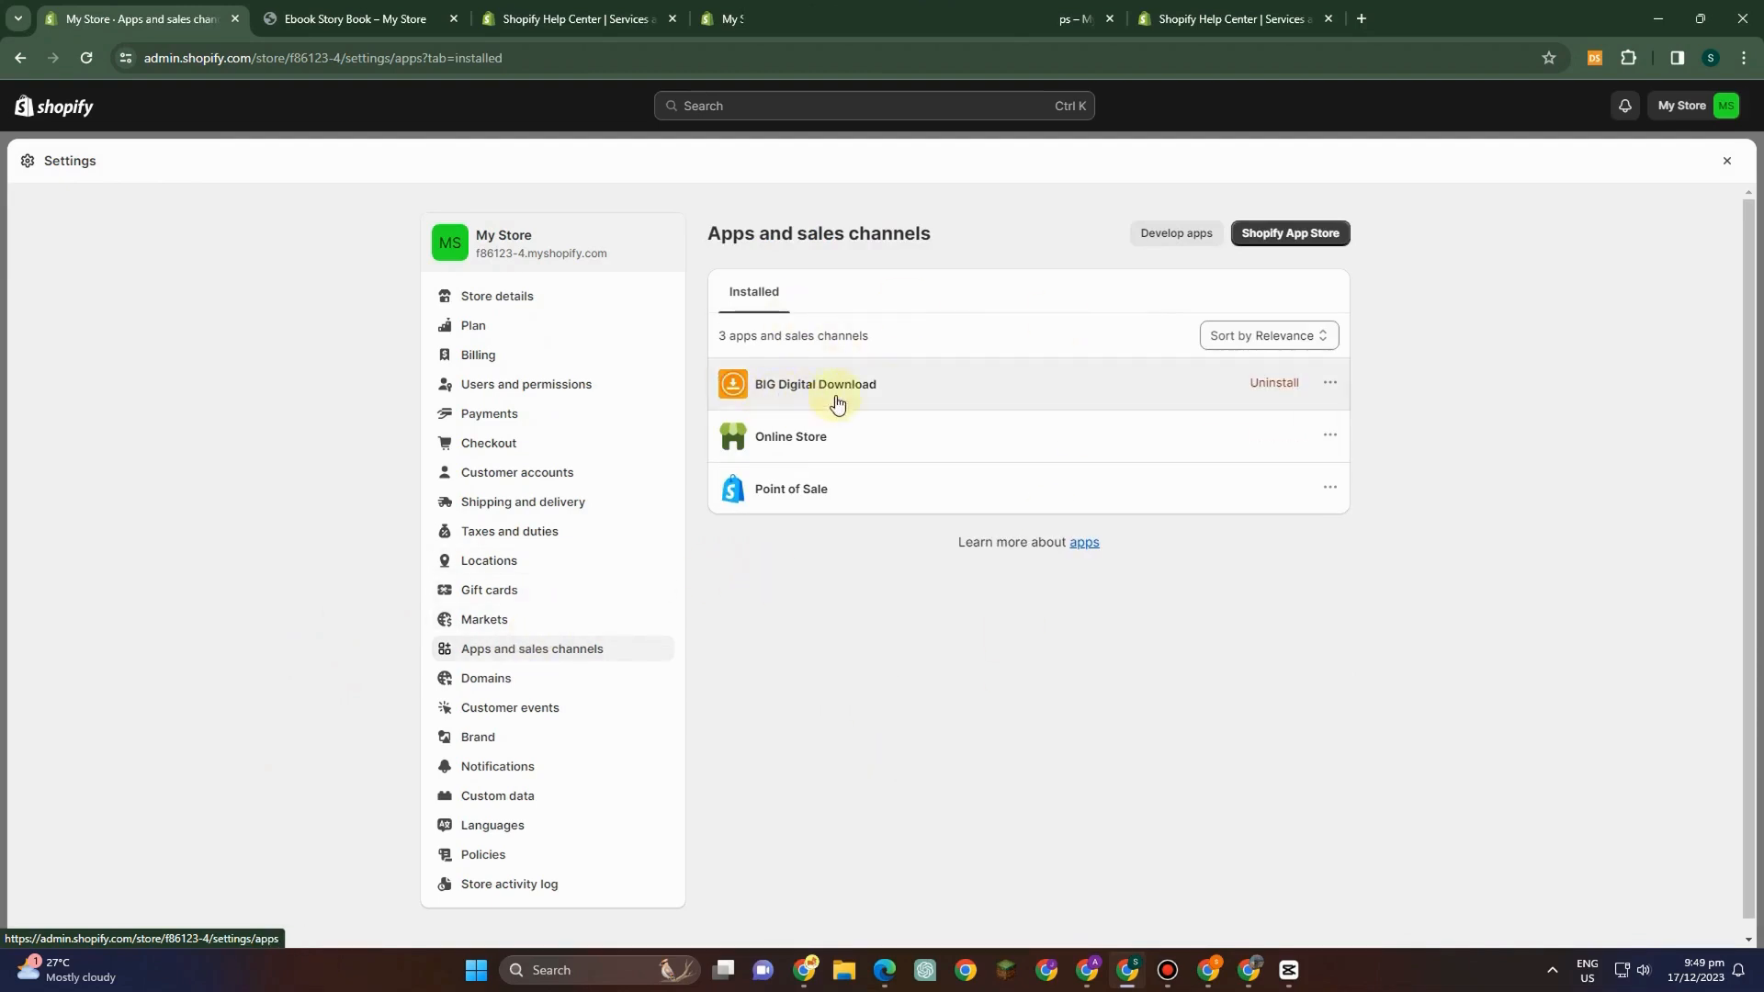
- Search the Shopify App Store for "big digi" and open the BIG Digital Downloads Products listing
{"action": "left_click", "coordinate": [1296, 235]}
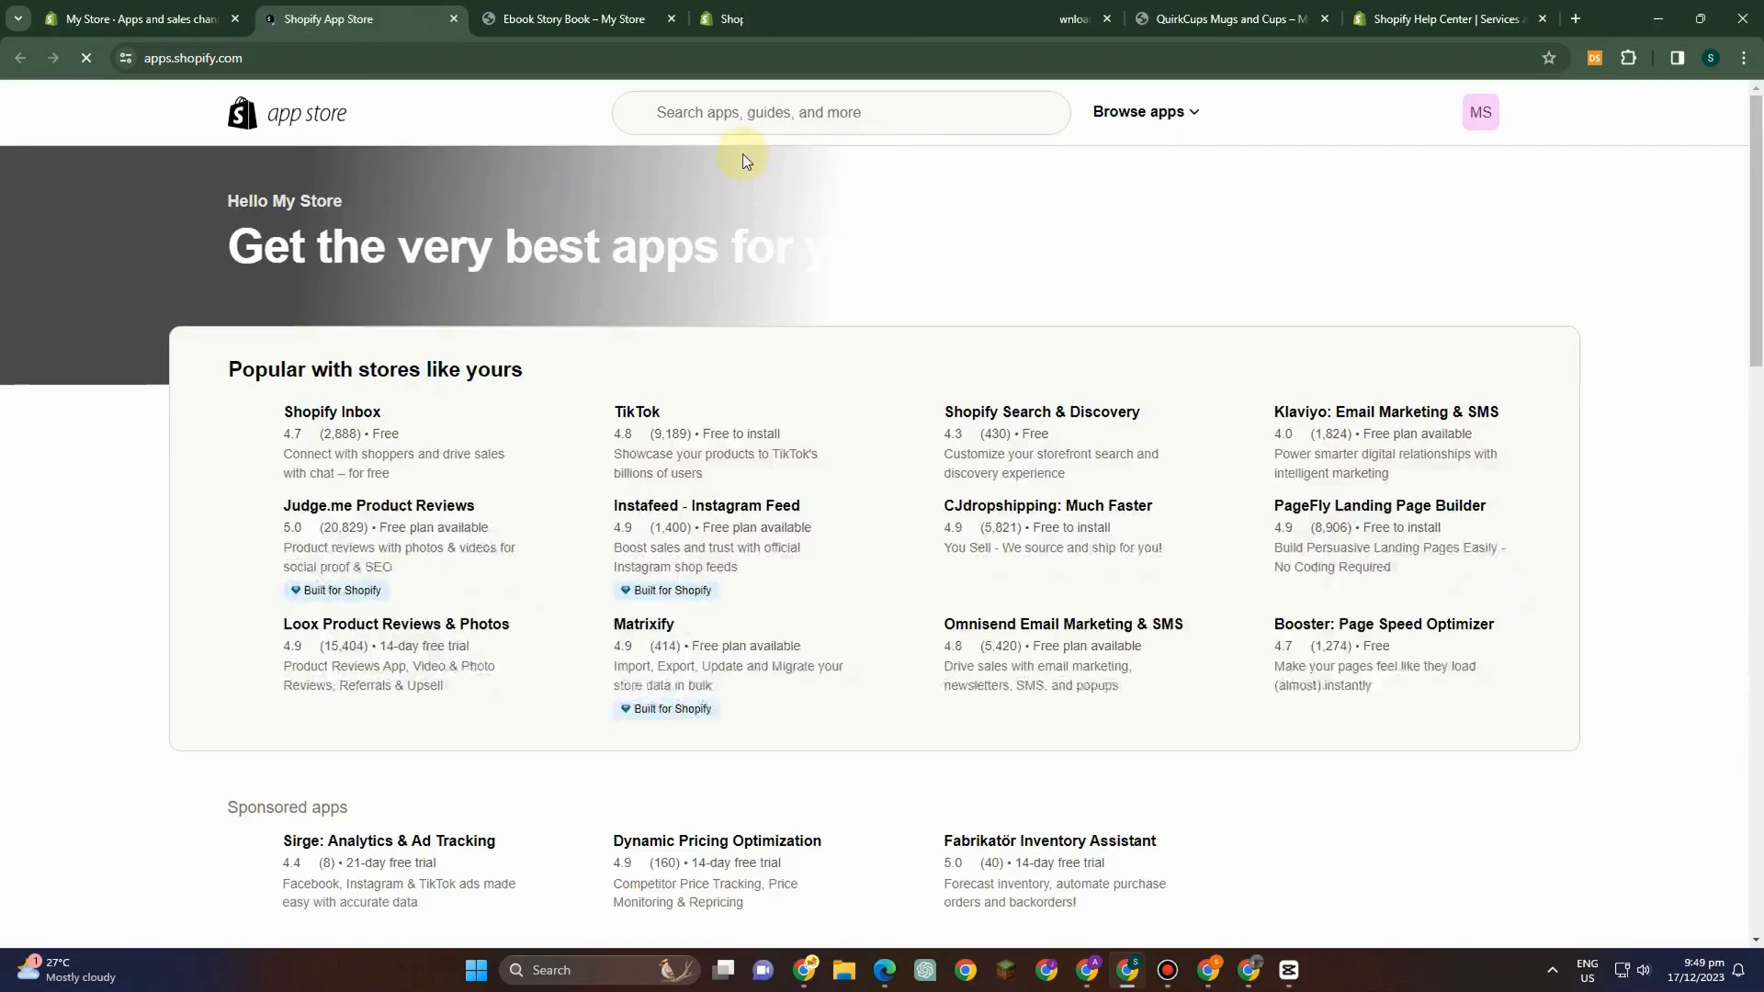
{"action": "left_click", "coordinate": [741, 112]}
{"action": "type", "text": "big digi"}
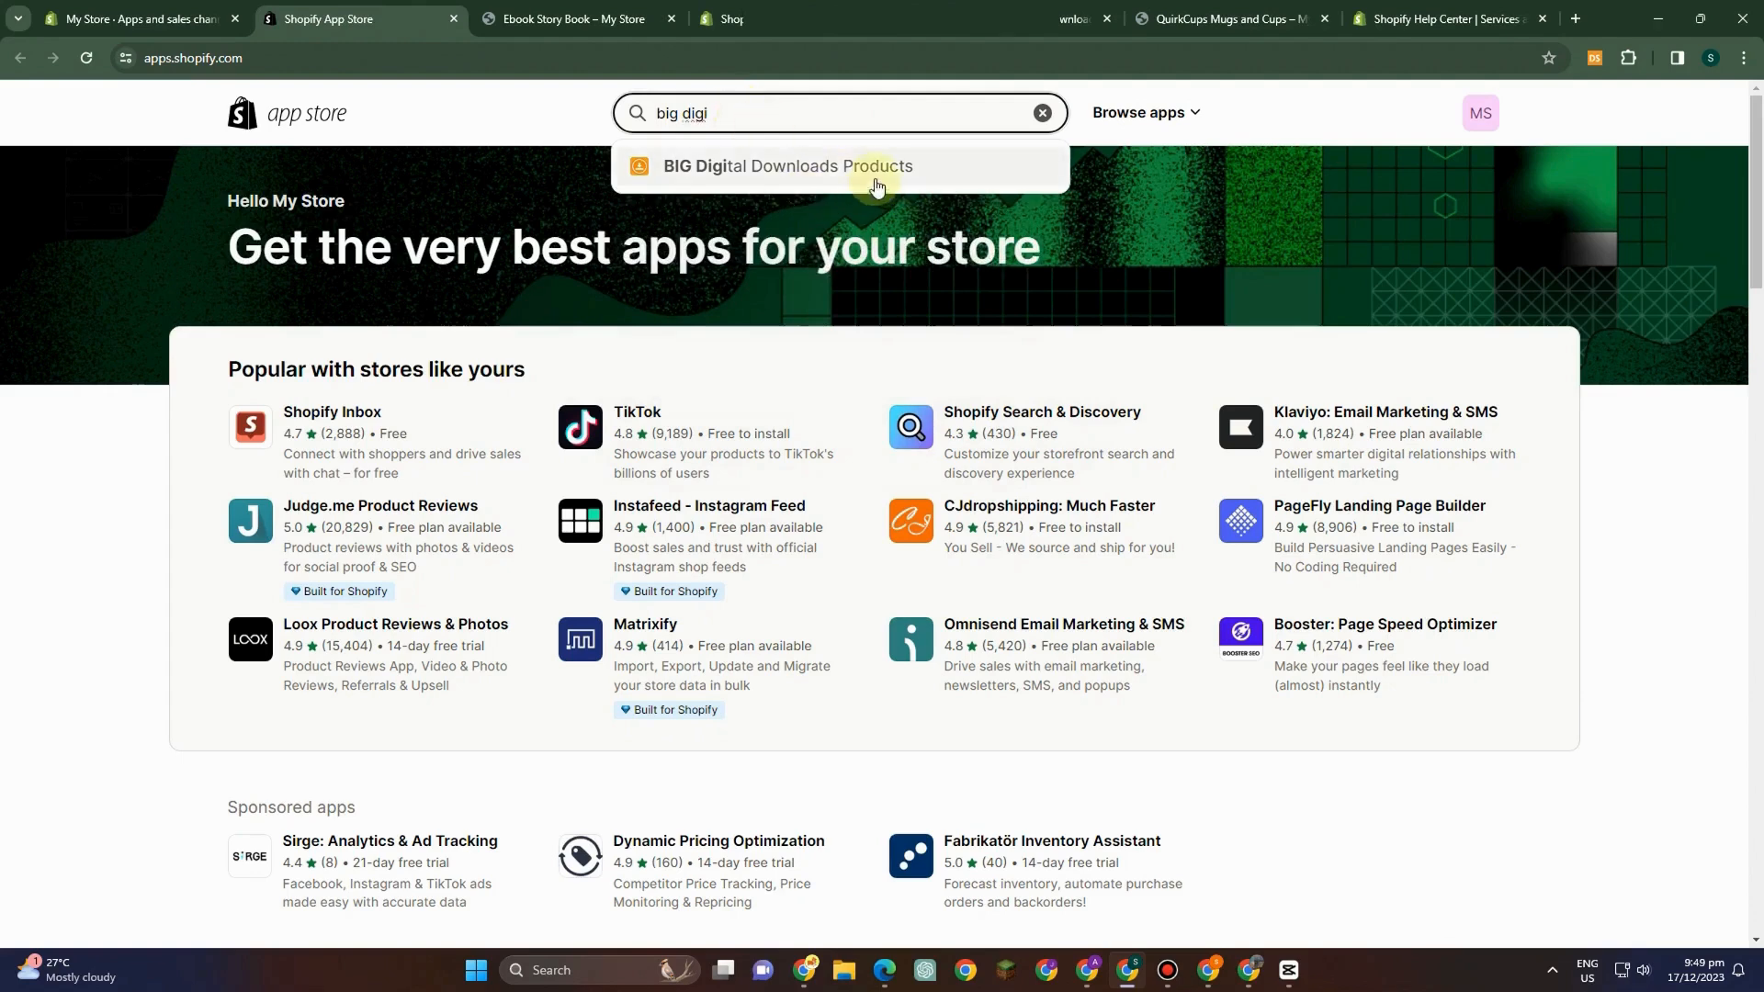
{"action": "left_click", "coordinate": [847, 167]}
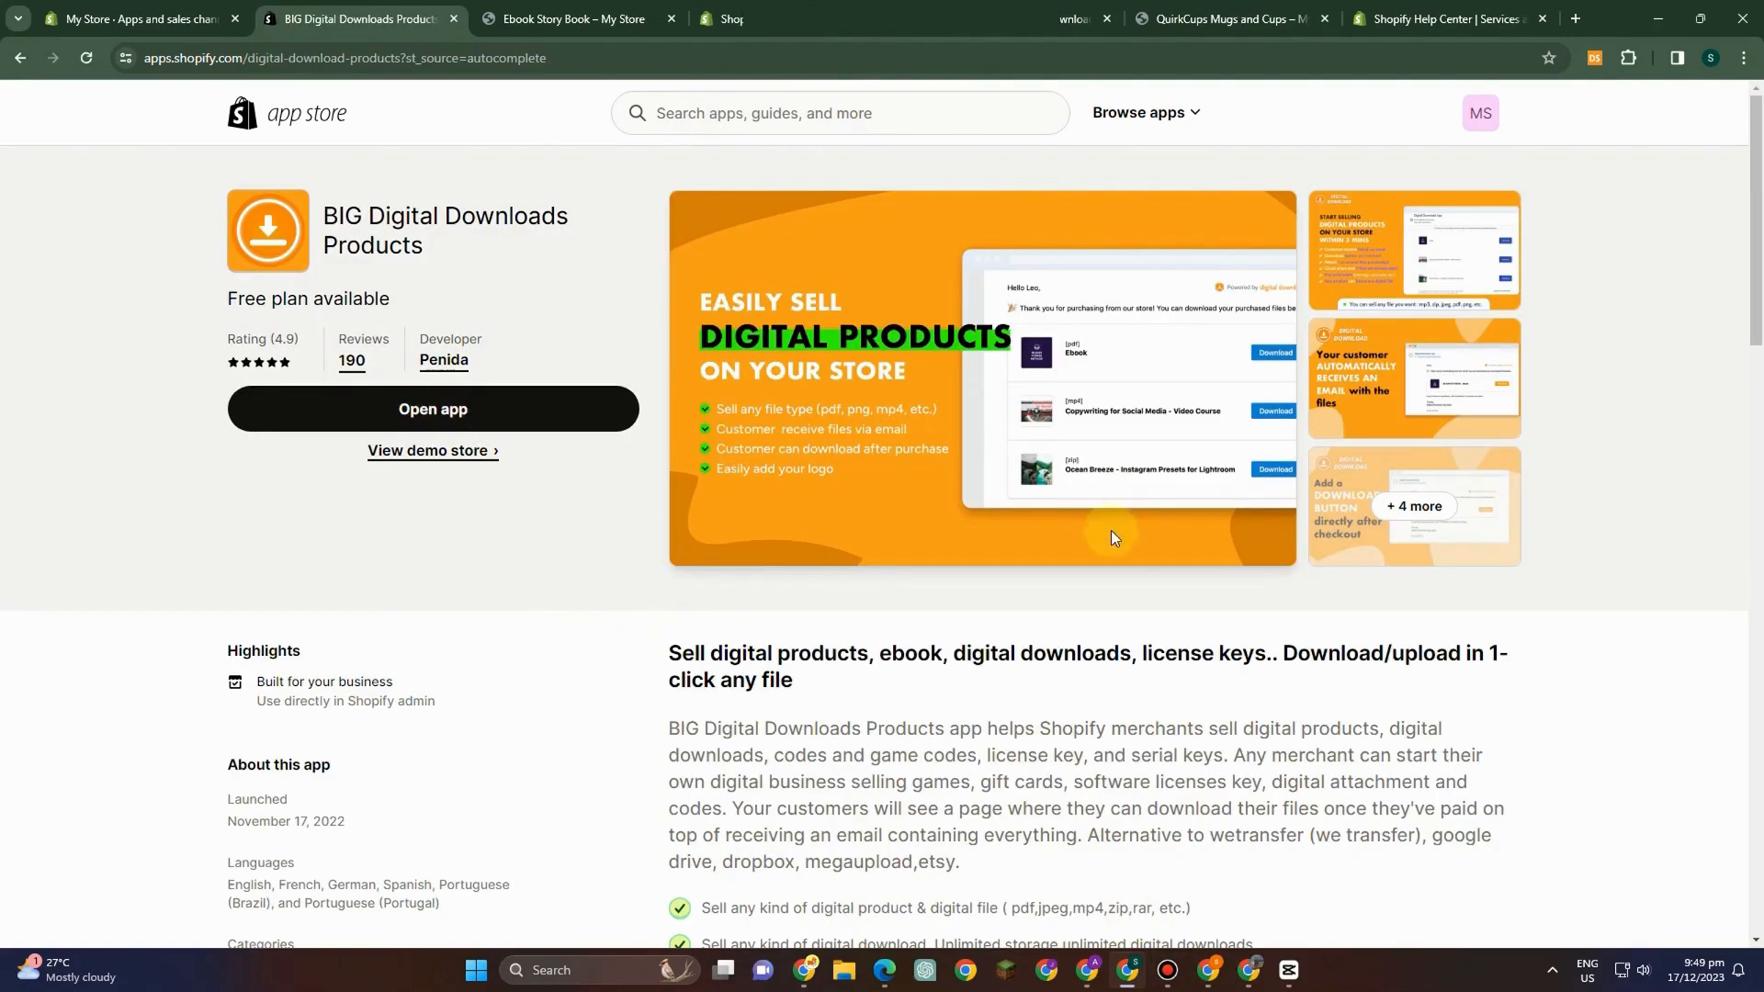
- Examine the BIG Digital Downloads Products listing's description, feature list and pricing plans
{"action": "scroll", "coordinate": [663, 649], "scroll_direction": "down", "scroll_amount": 1}
{"action": "scroll", "coordinate": [663, 648], "scroll_direction": "down", "scroll_amount": 2}
{"action": "left_click_drag", "start_coordinate": [684, 544], "coordinate": [1267, 795]}
{"action": "left_click_drag", "start_coordinate": [656, 498], "coordinate": [833, 722]}
{"action": "scroll", "coordinate": [1001, 754], "scroll_direction": "down", "scroll_amount": 2}
{"action": "left_click", "coordinate": [1021, 541]}
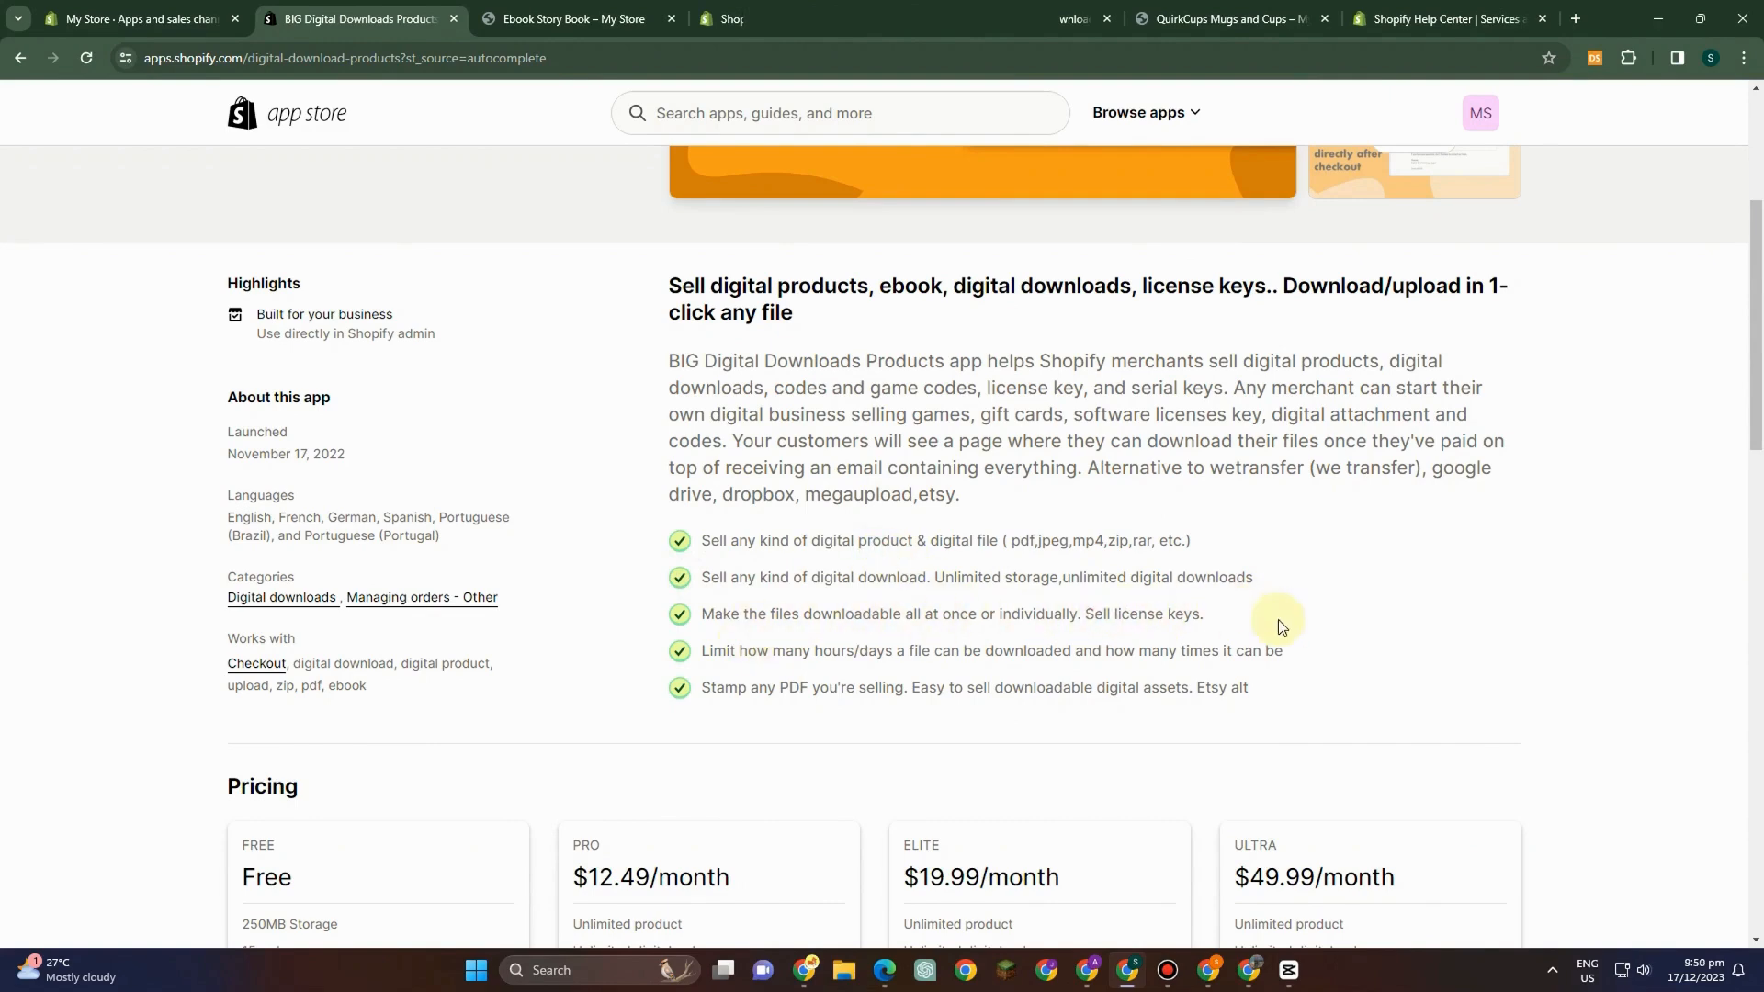
{"action": "scroll", "coordinate": [795, 687], "scroll_direction": "up", "scroll_amount": 4}
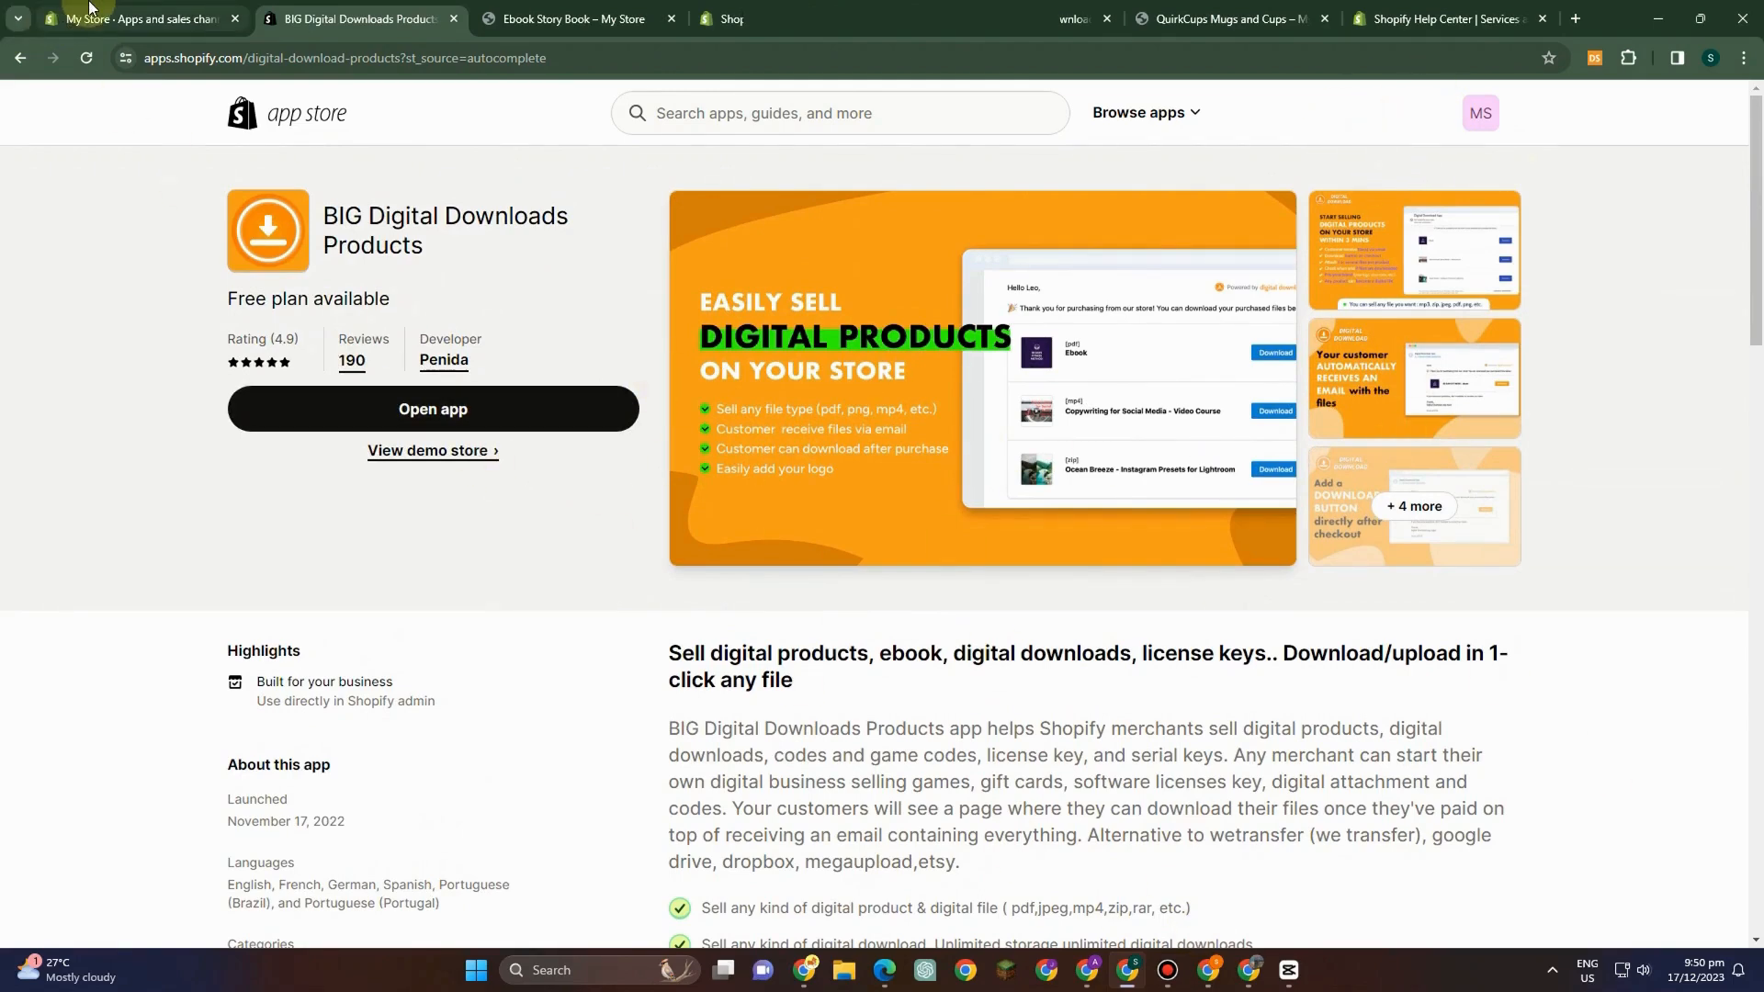
- Return to the store admin, close the settings and open the installed BIG Digital Download app
{"action": "left_click", "coordinate": [185, 26]}
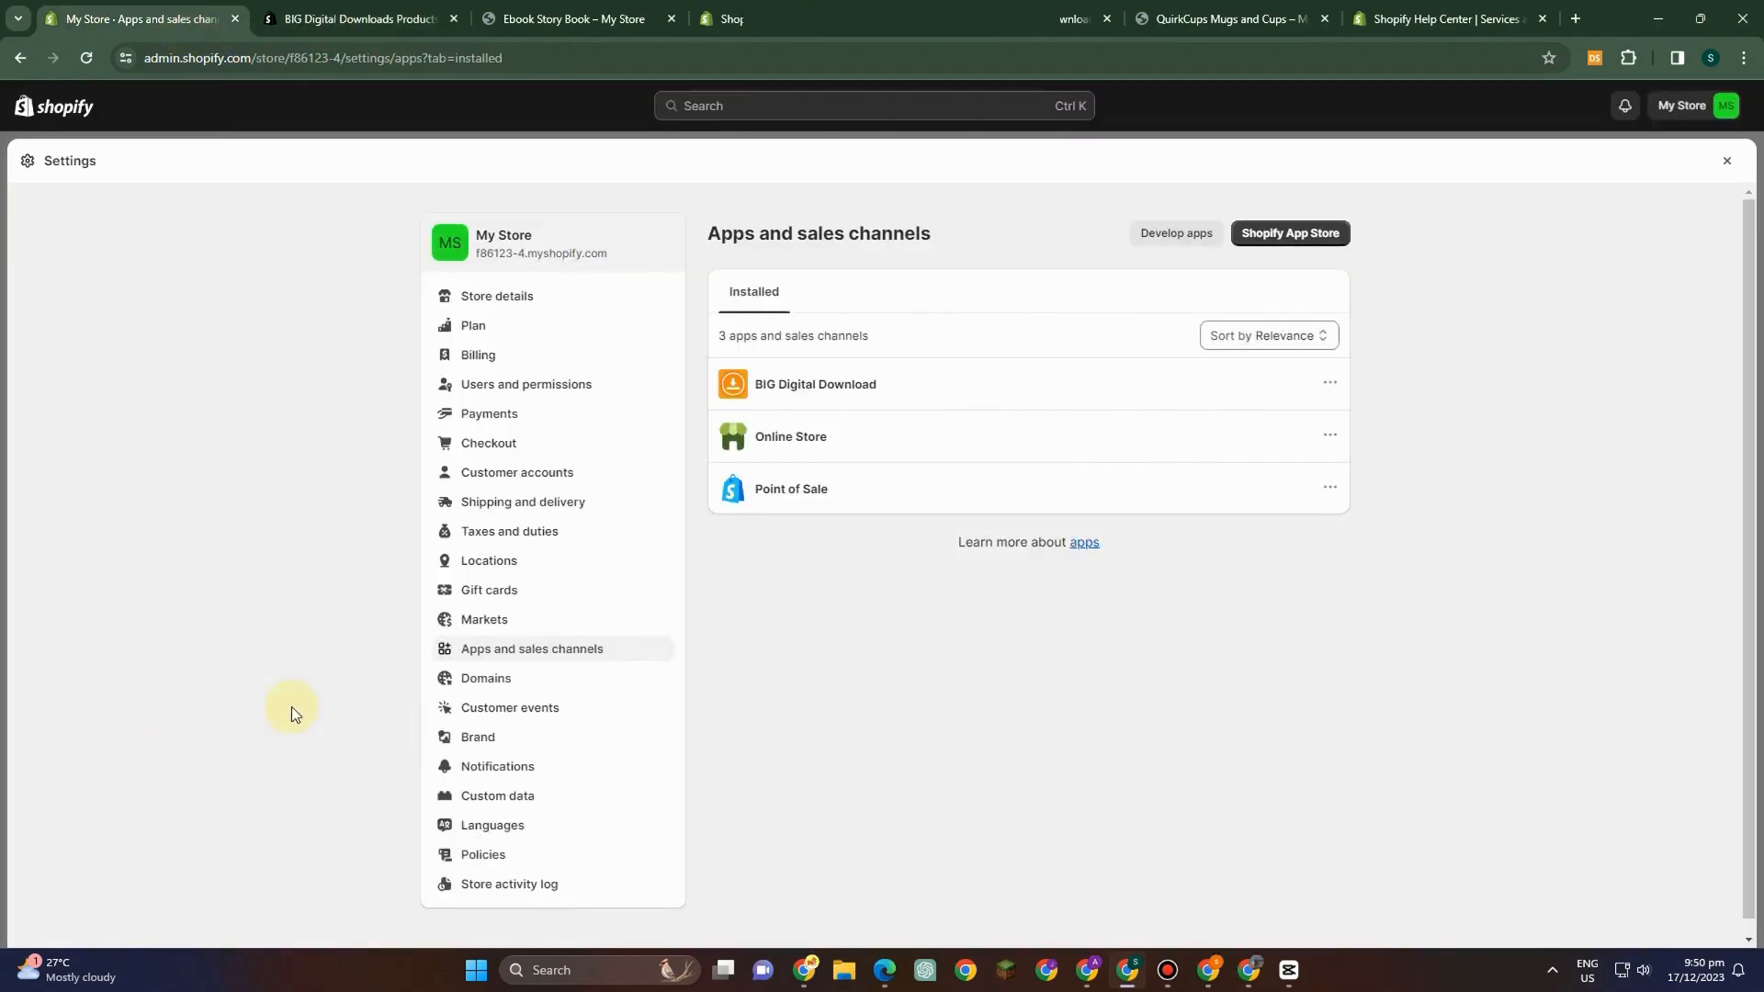
{"action": "left_click", "coordinate": [1727, 161]}
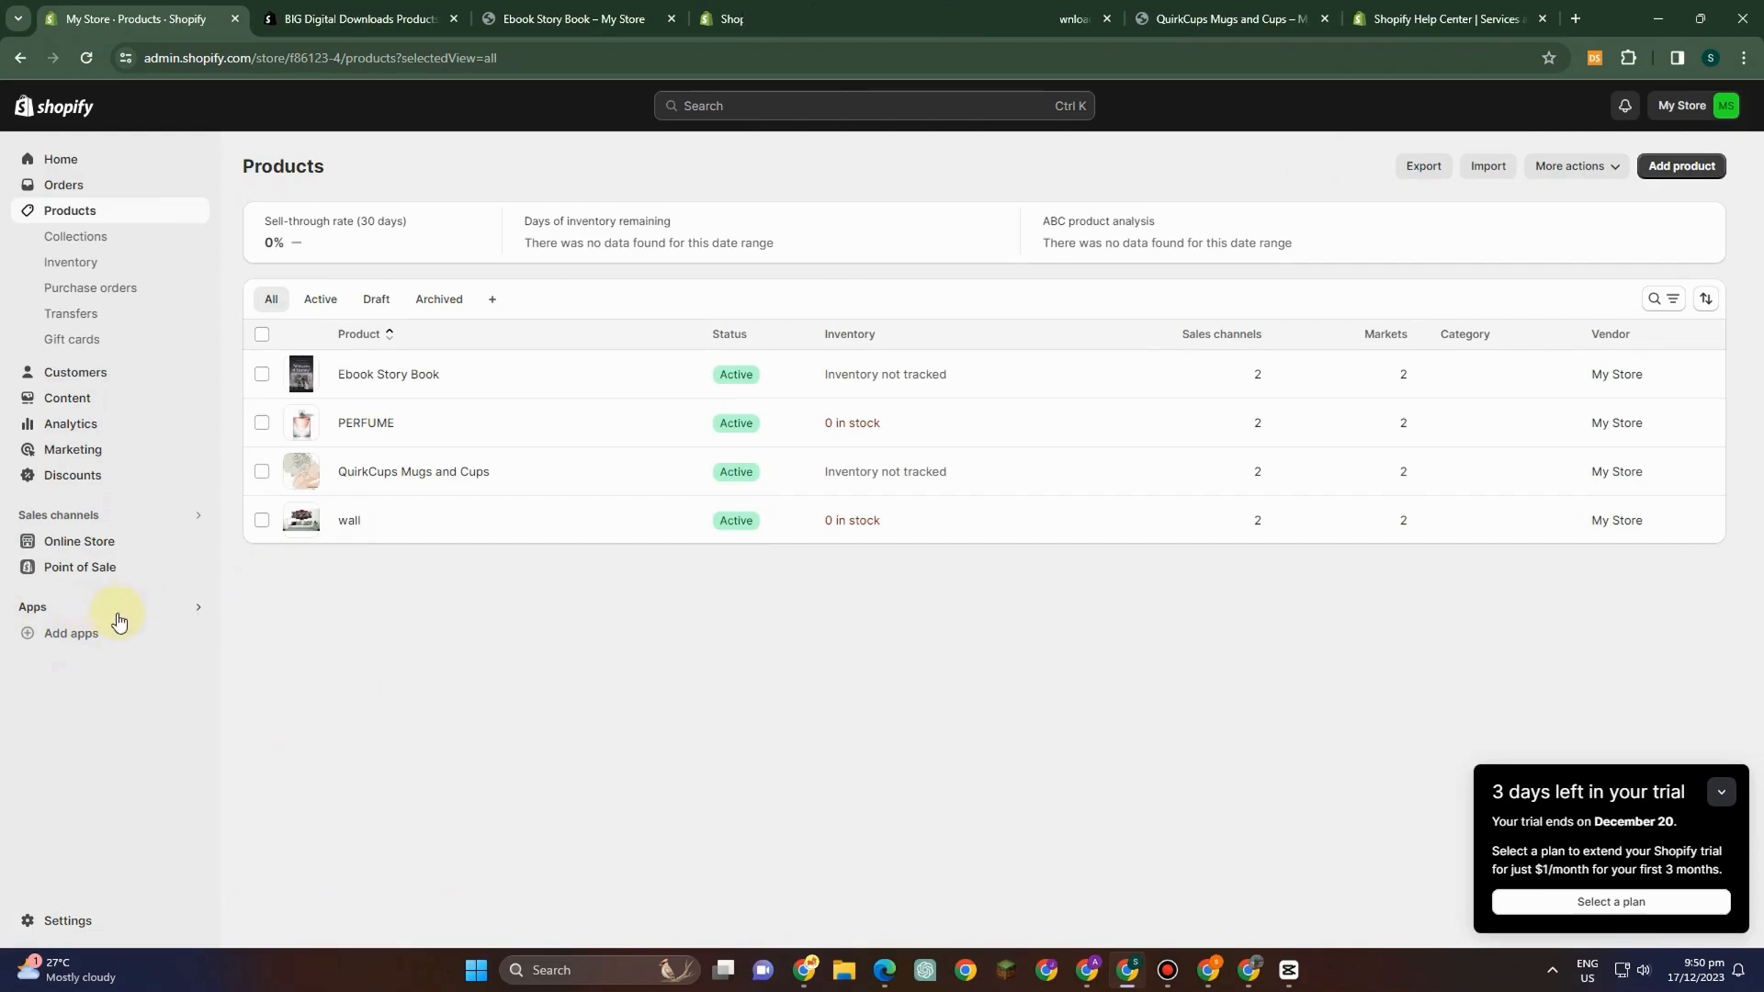
{"action": "left_click", "coordinate": [116, 632]}
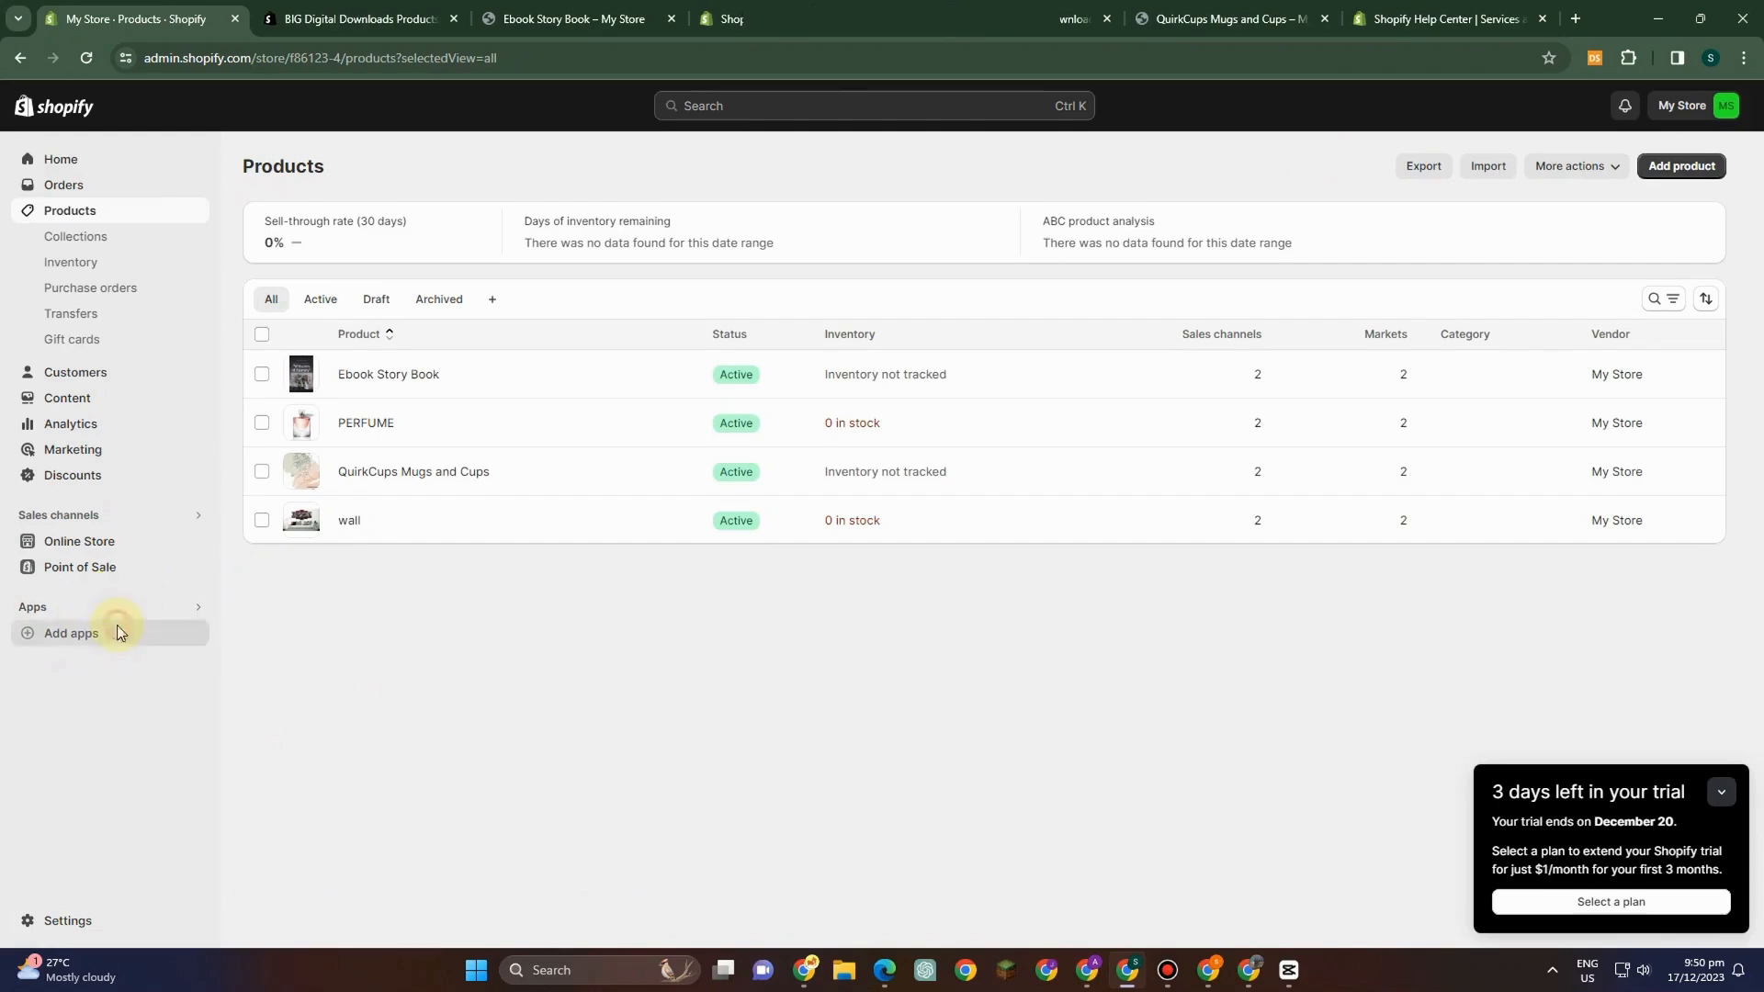
{"action": "left_click", "coordinate": [366, 669]}
{"action": "left_click", "coordinate": [198, 606]}
{"action": "left_click", "coordinate": [199, 607]}
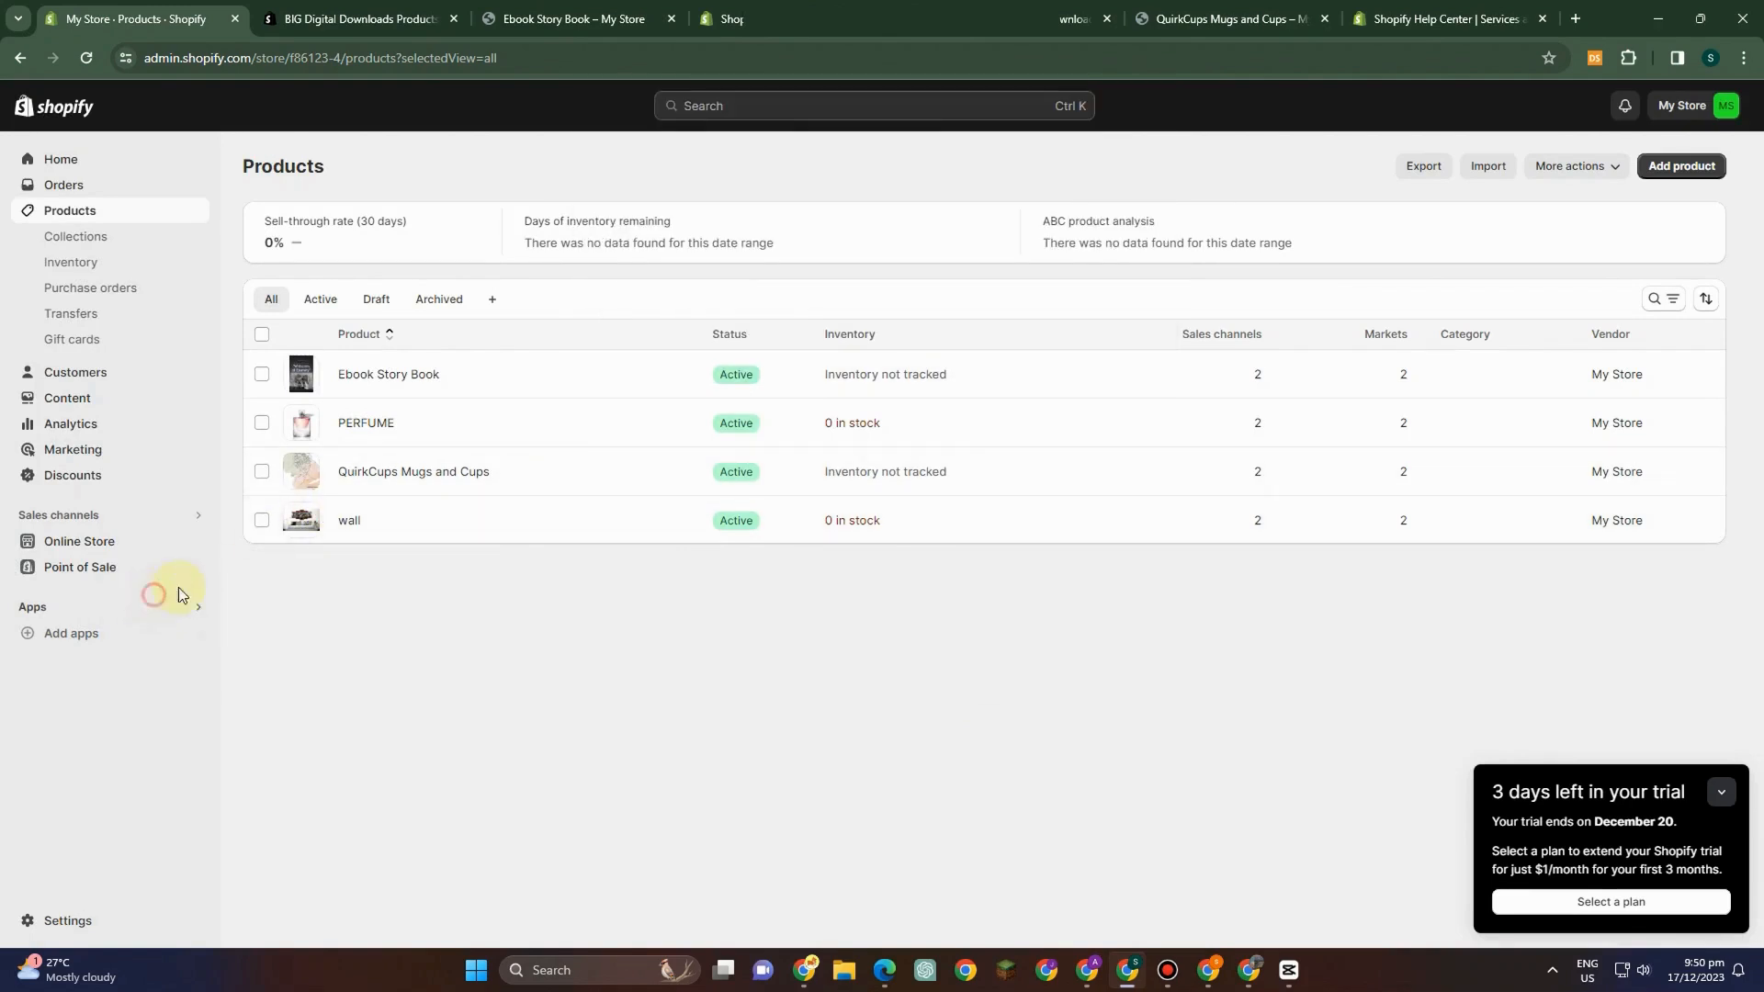
{"action": "left_click", "coordinate": [154, 603]}
{"action": "left_click", "coordinate": [639, 176]}
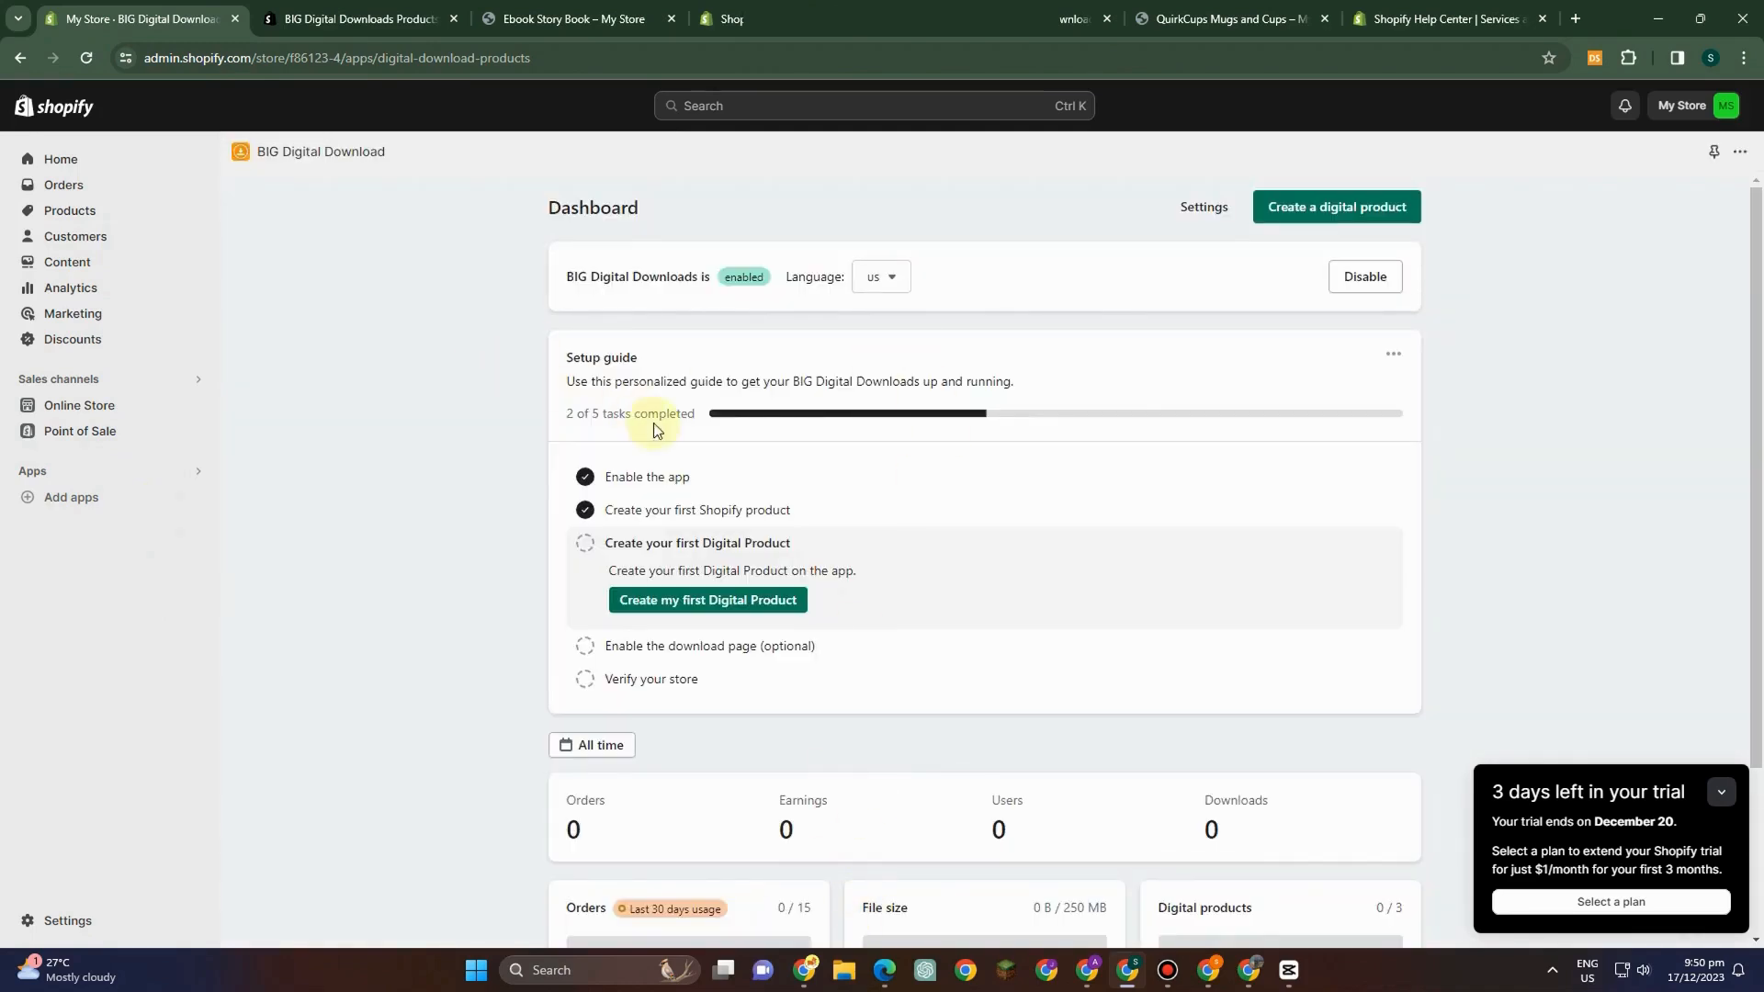
- Start a new digital product from the app dashboard and link it to the Ebook Story Book product
{"action": "scroll", "coordinate": [799, 630], "scroll_direction": "down", "scroll_amount": 3}
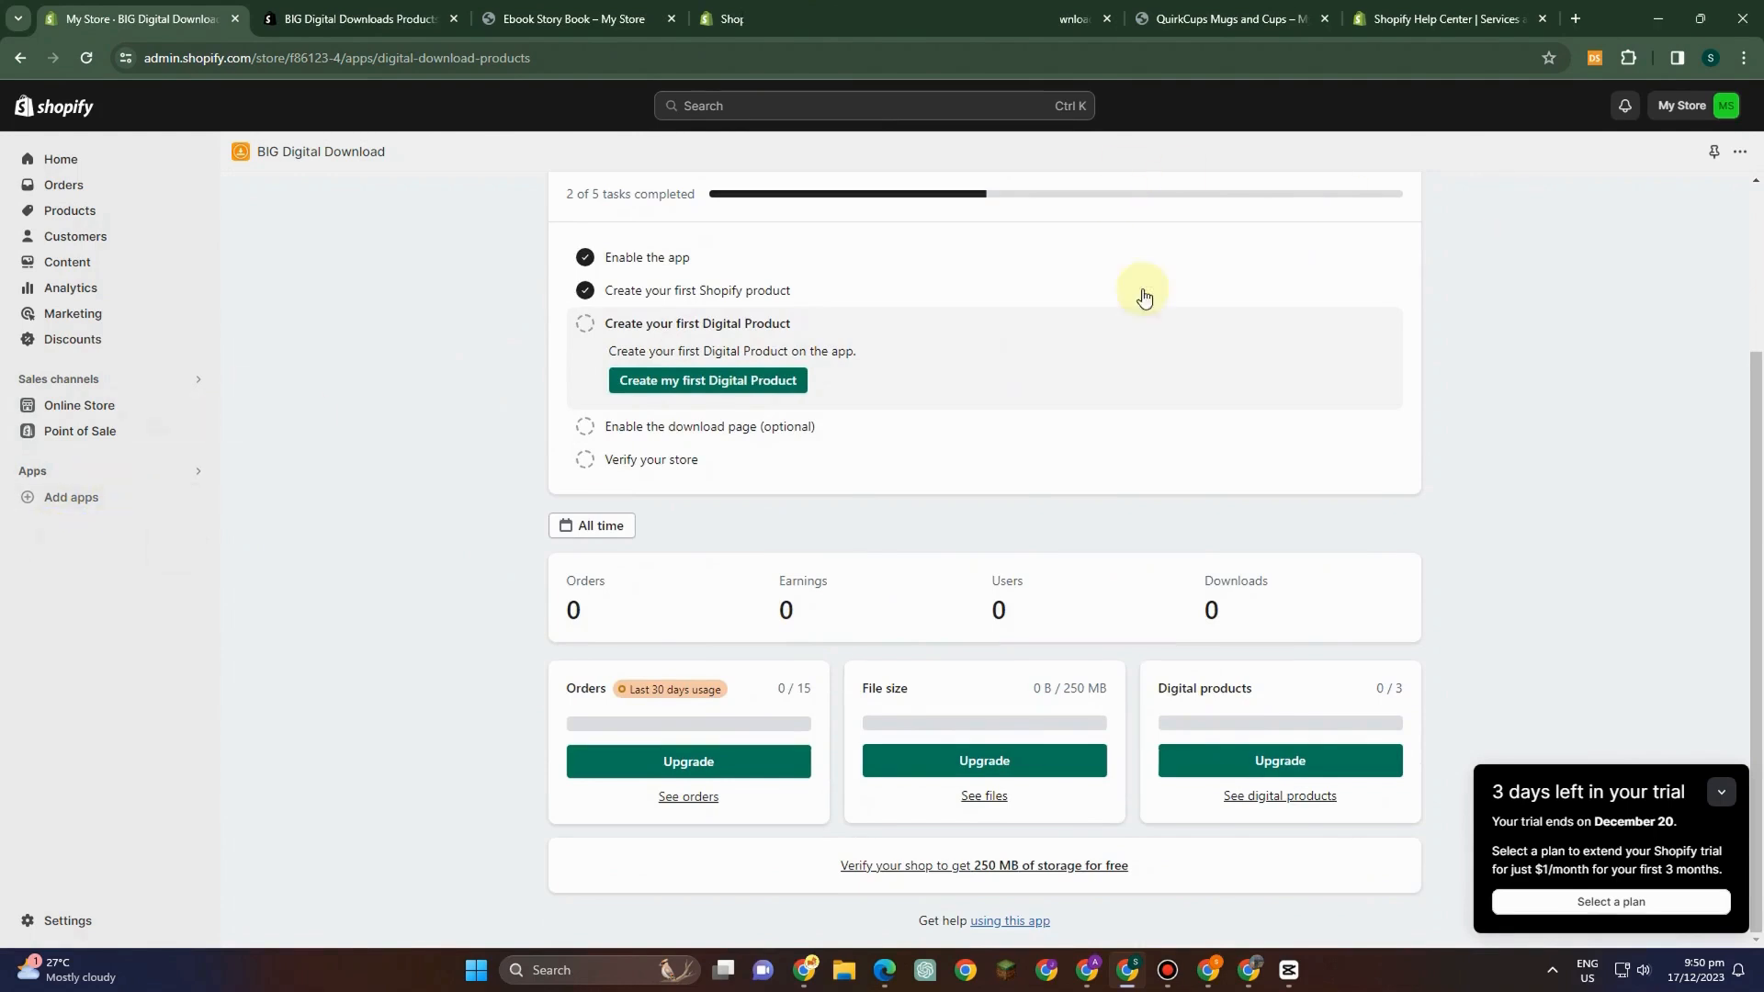
{"action": "scroll", "coordinate": [1123, 205], "scroll_direction": "up", "scroll_amount": 3}
{"action": "left_click", "coordinate": [1303, 210]}
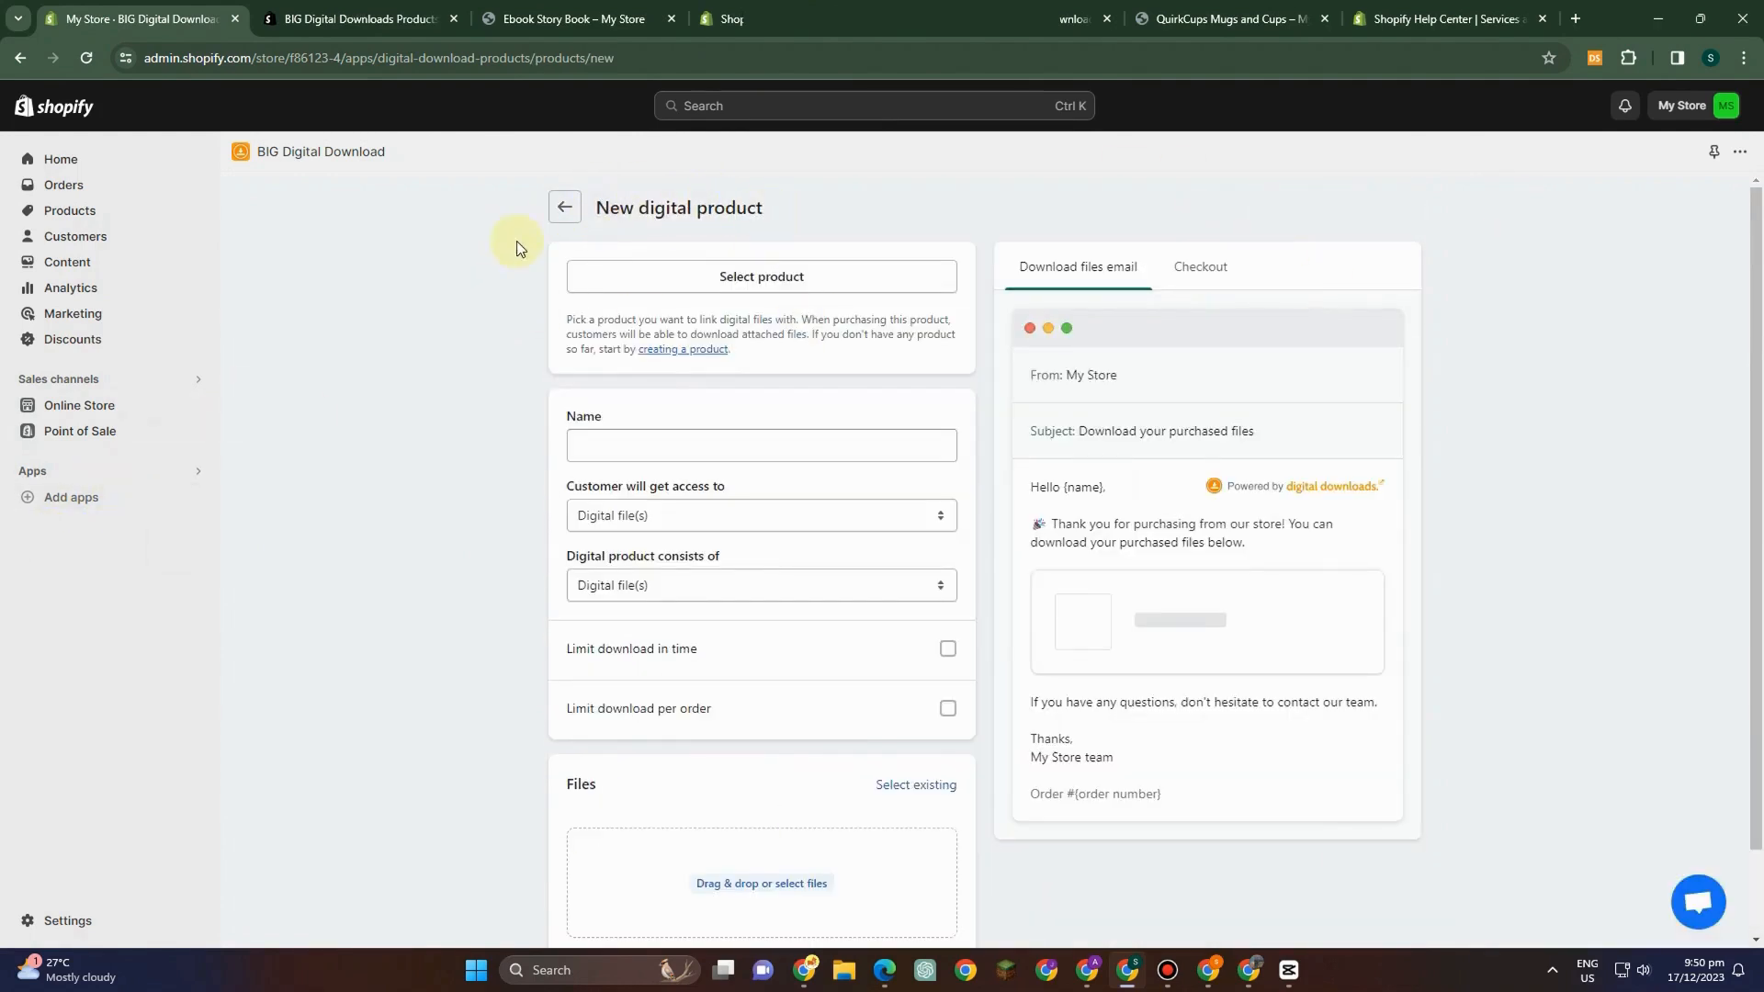
{"action": "left_click", "coordinate": [732, 279]}
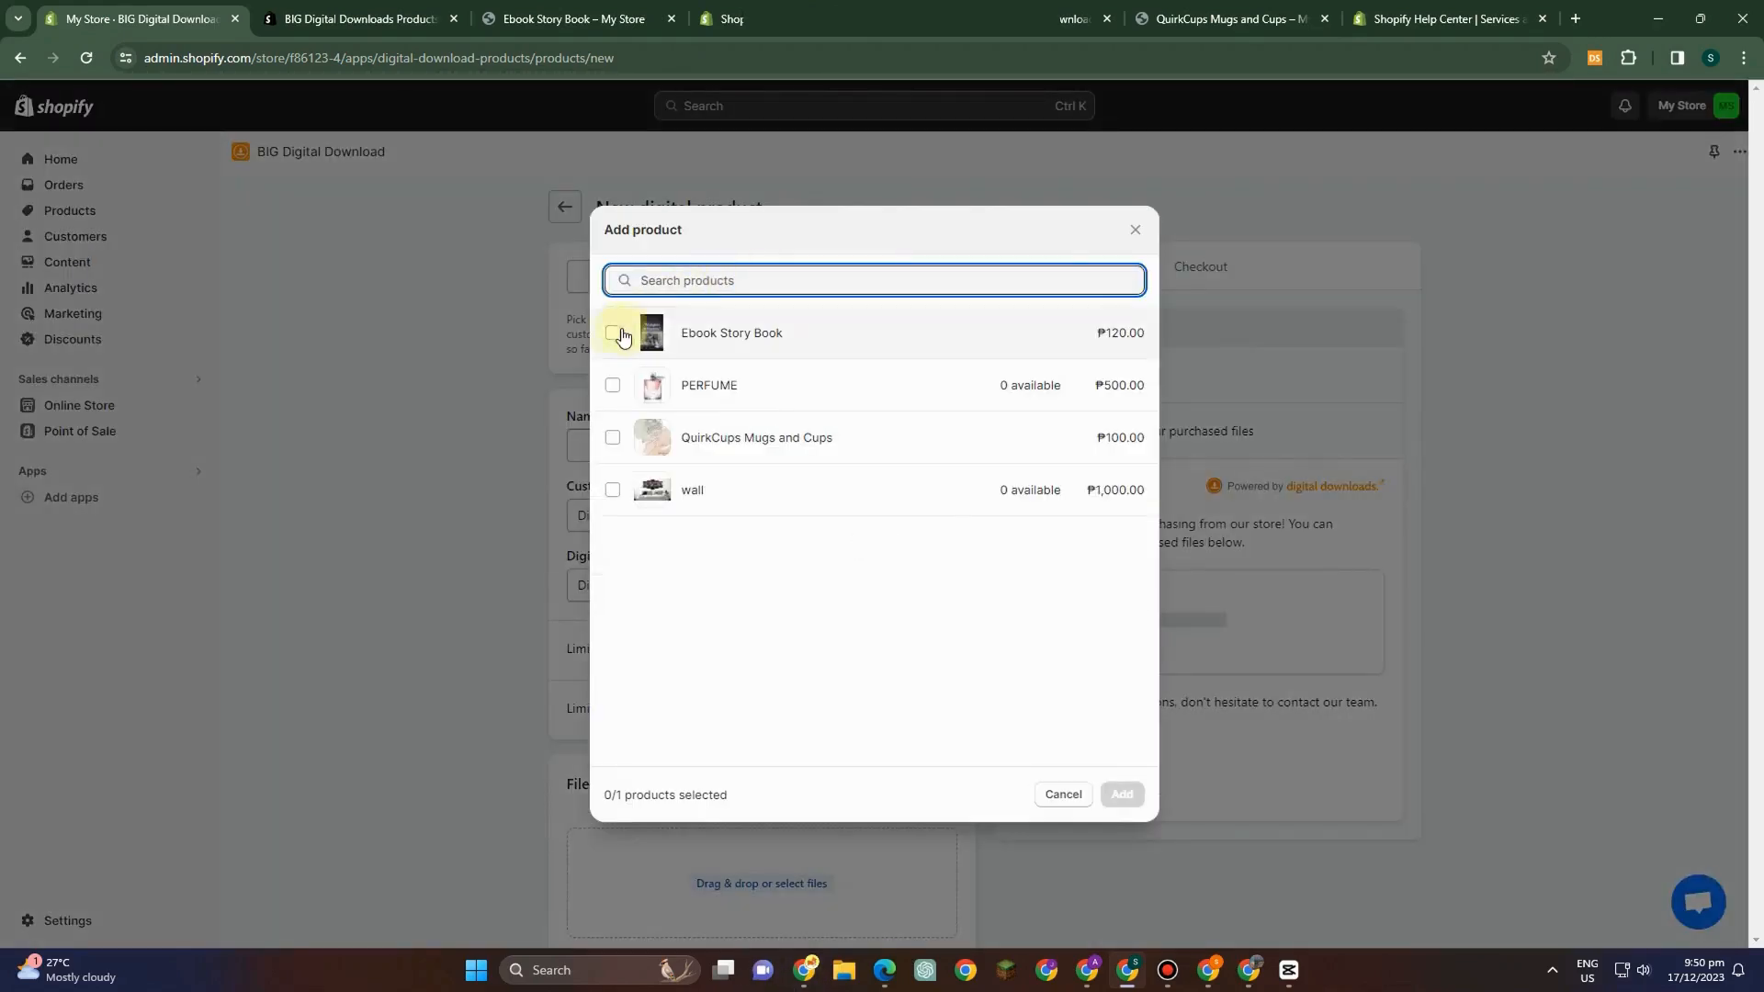
{"action": "left_click", "coordinate": [613, 333]}
{"action": "left_click", "coordinate": [1115, 795]}
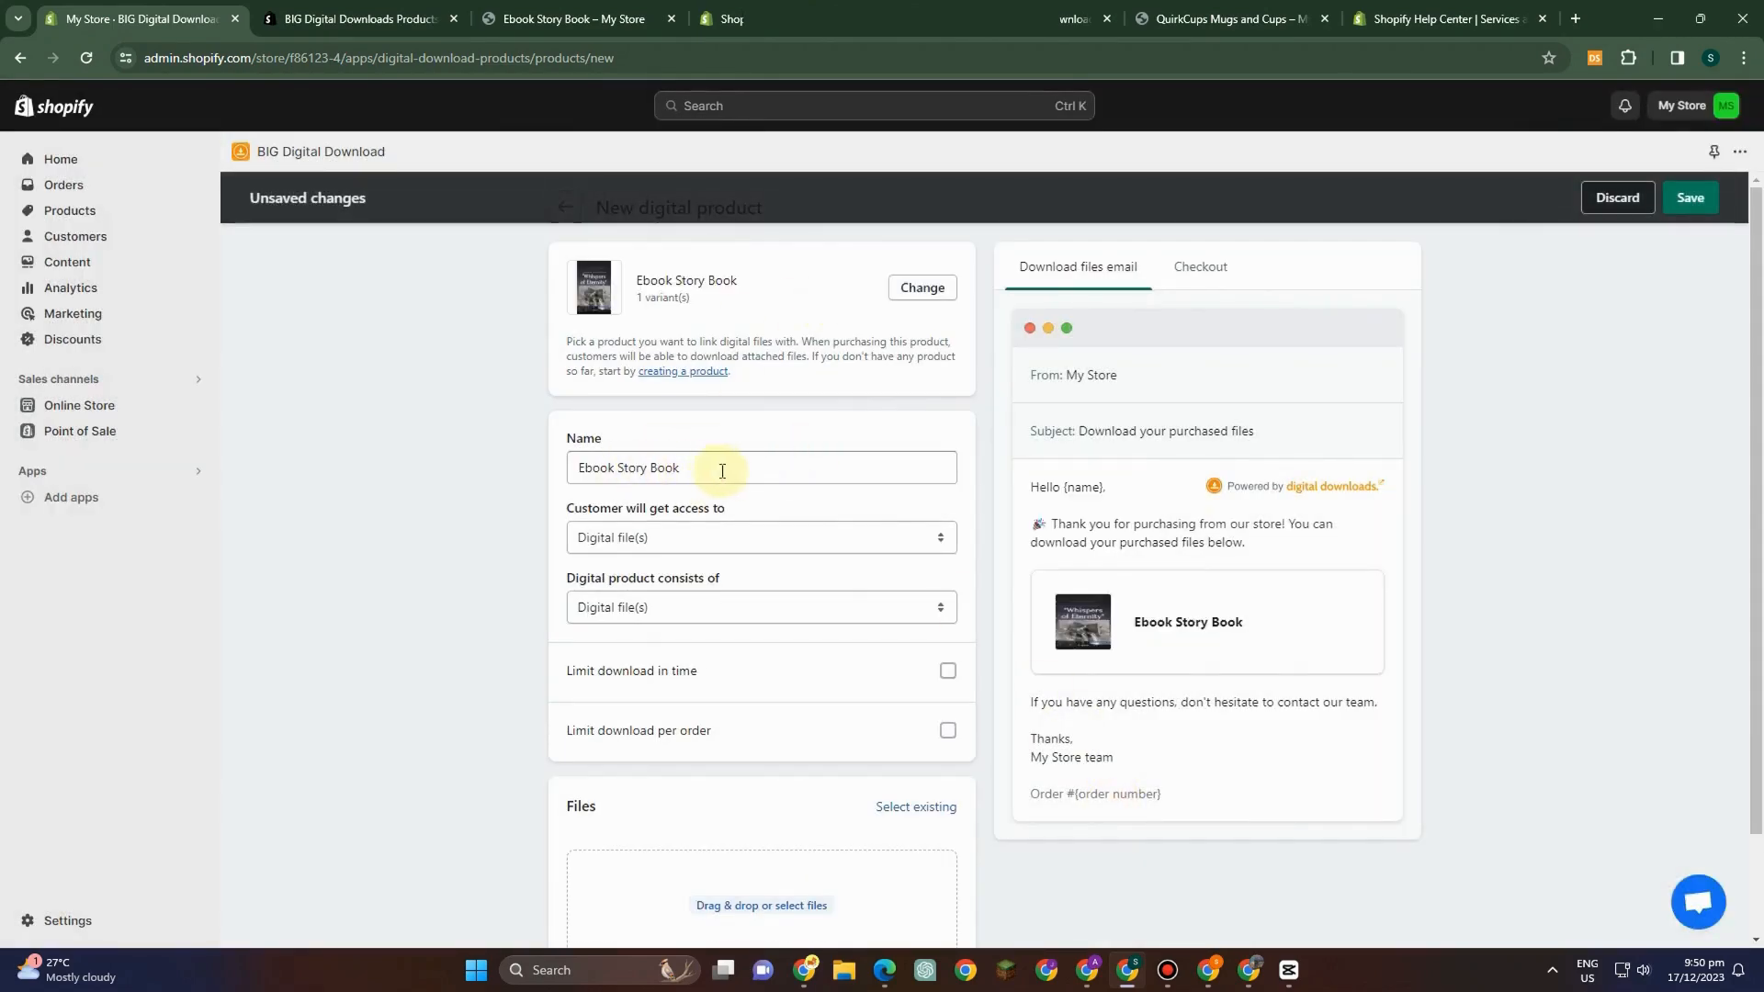
- Choose Digital file(s) both for what the customer gets access to and for what the digital product consists of
{"action": "scroll", "coordinate": [743, 476], "scroll_direction": "down", "scroll_amount": 1}
{"action": "left_click", "coordinate": [680, 454]}
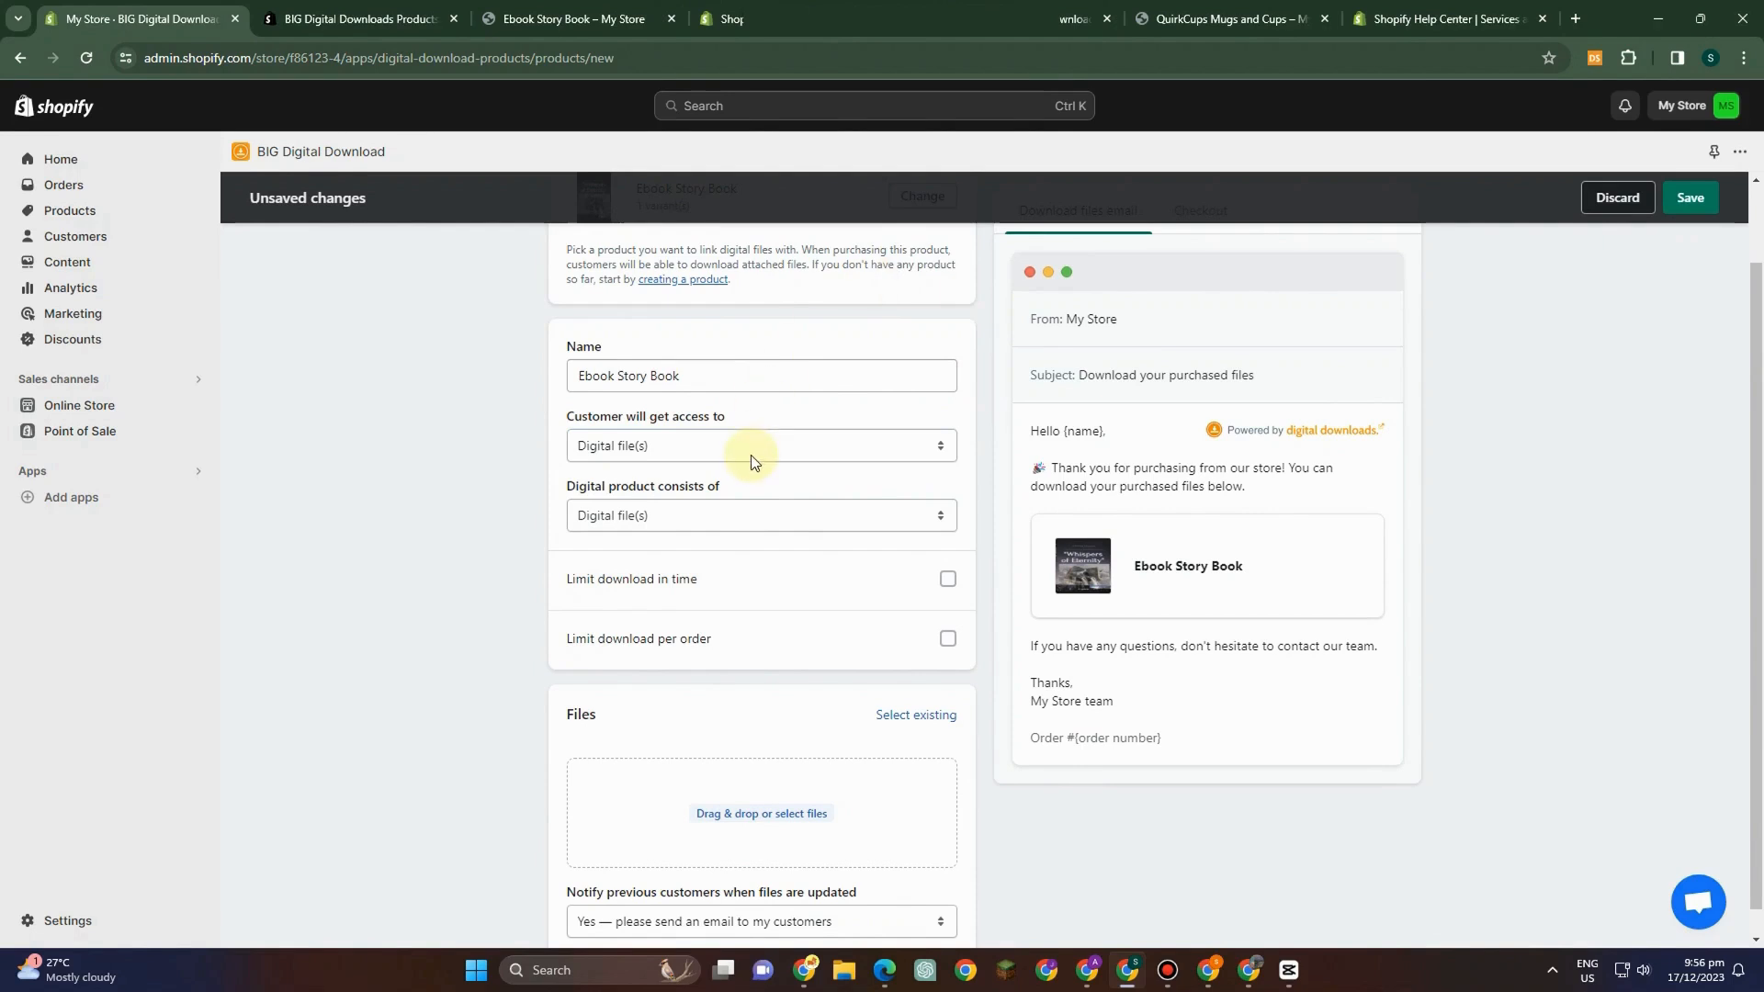
{"action": "left_click", "coordinate": [749, 452]}
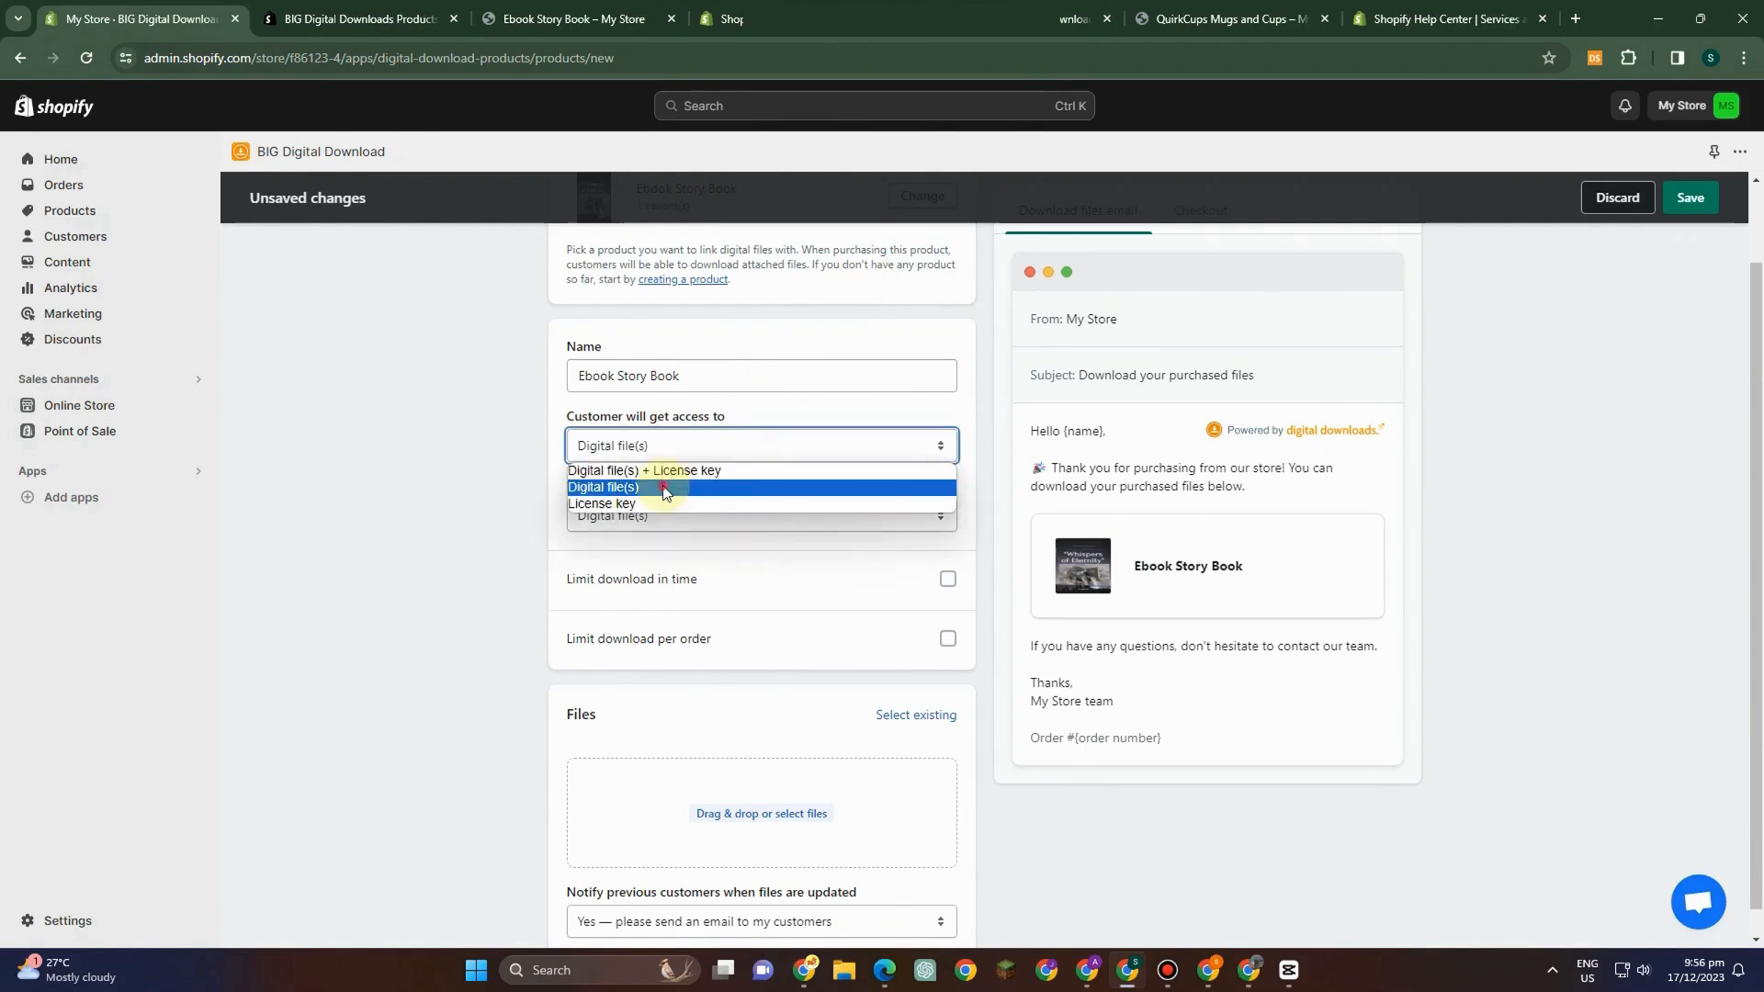
{"action": "left_click", "coordinate": [664, 487]}
{"action": "left_click", "coordinate": [719, 515]}
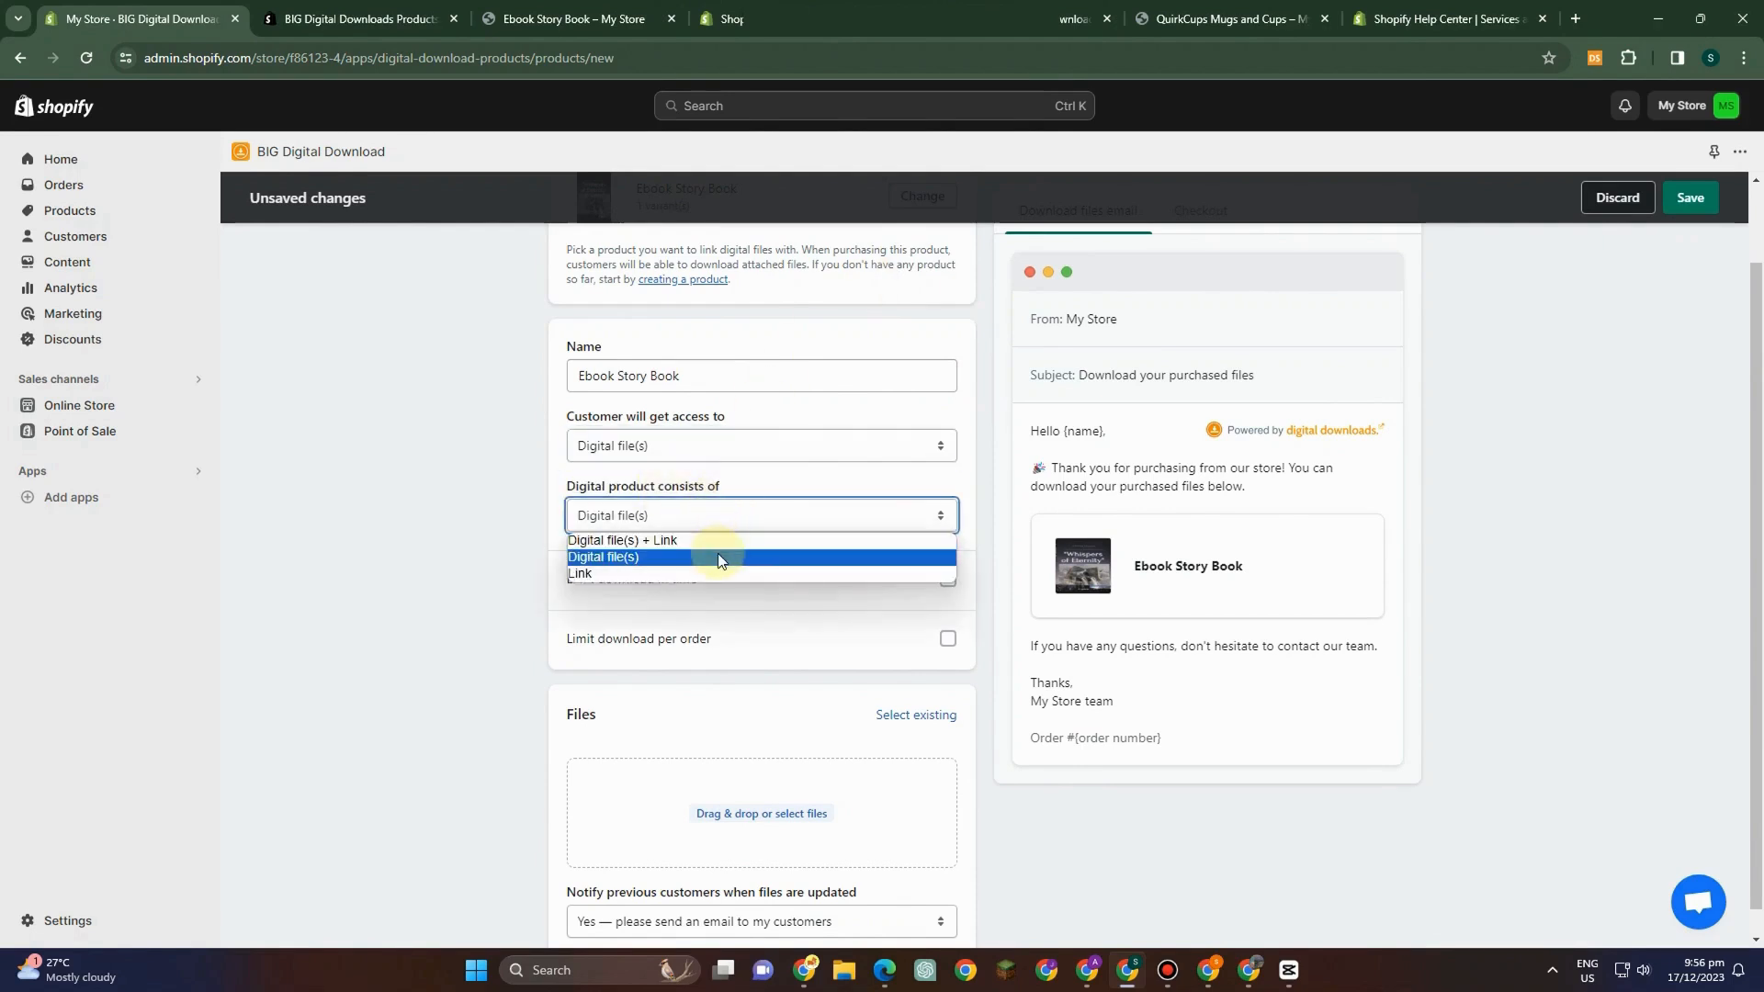
{"action": "left_click", "coordinate": [719, 557]}
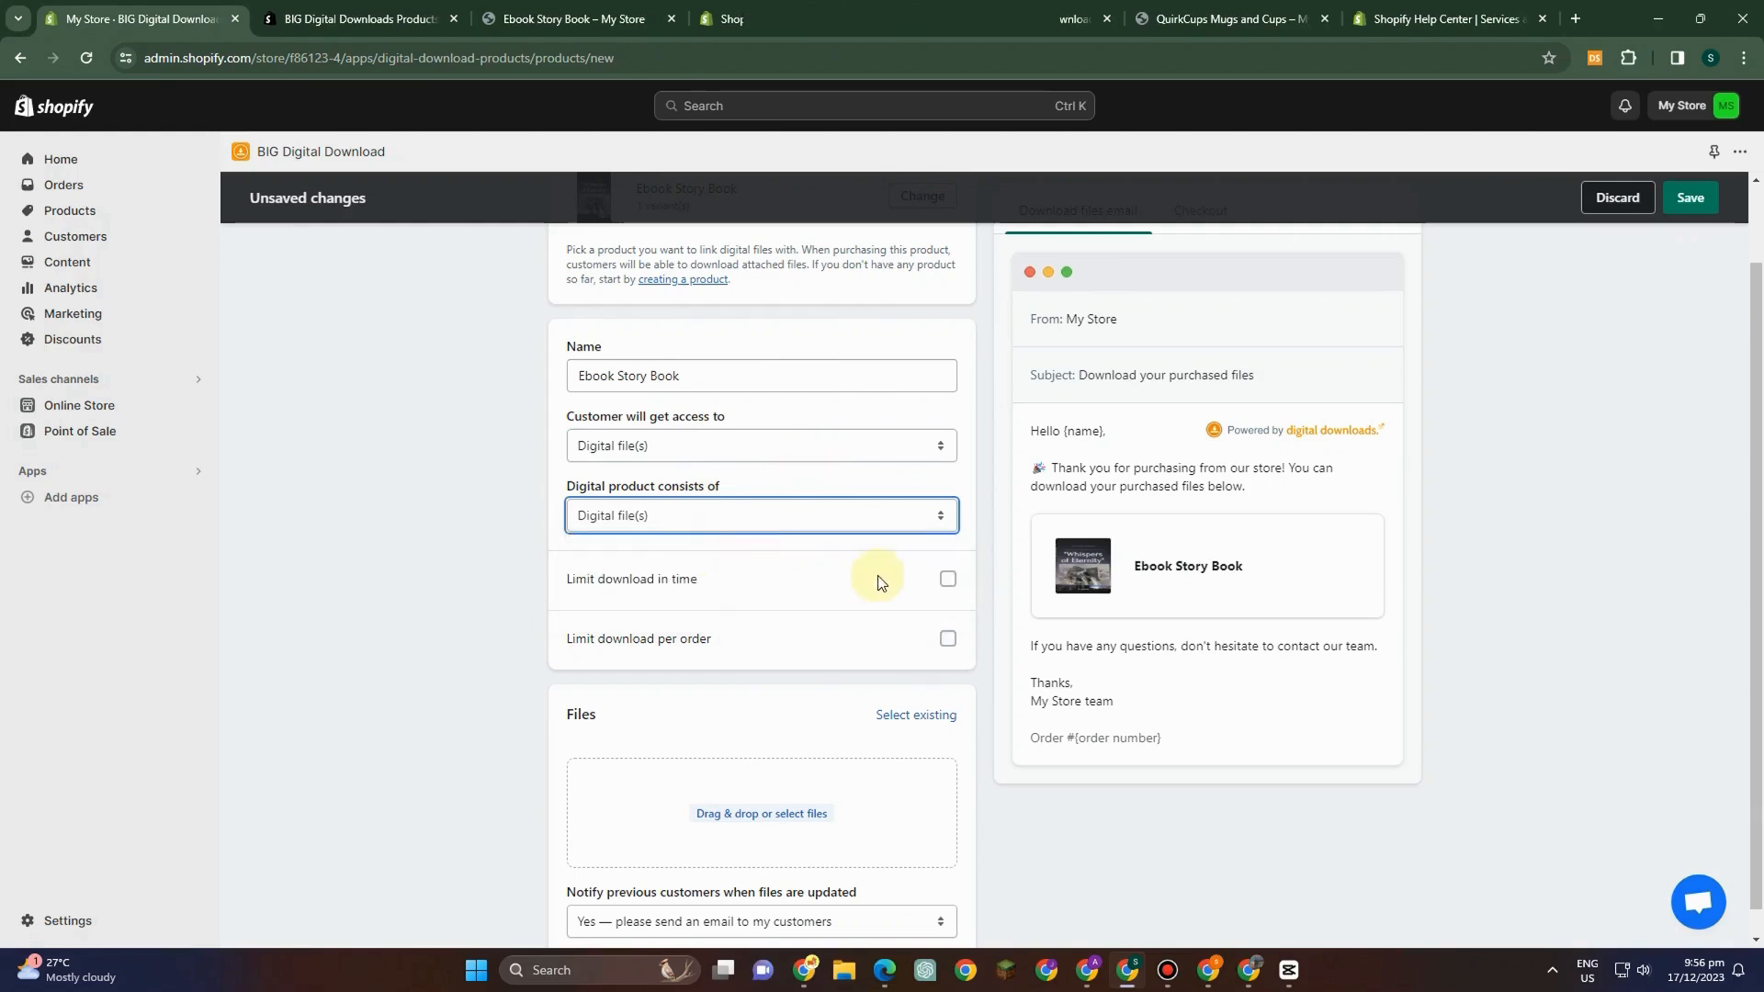
- Attach HEALTH-7-ACTIVITY-2 (1).pdf and choose "Yes — please send an email to my customers" for notifications about updated files
{"action": "scroll", "coordinate": [956, 656], "scroll_direction": "down", "scroll_amount": 1}
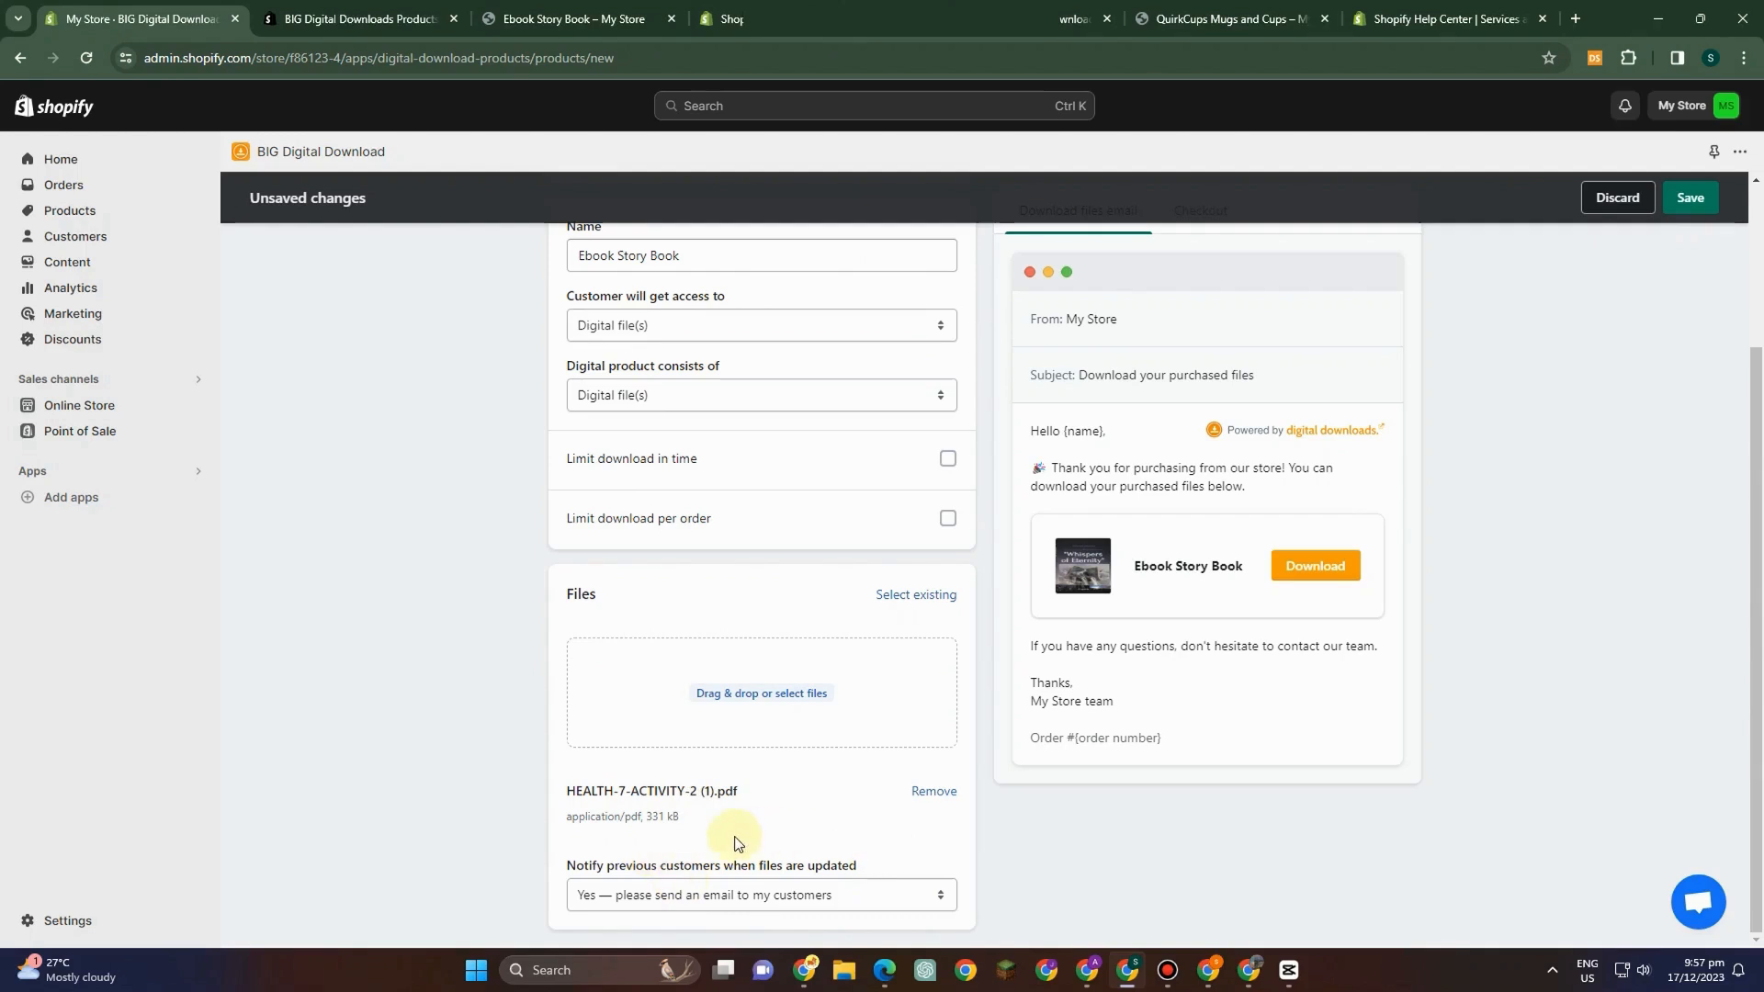
{"action": "left_click", "coordinate": [748, 903]}
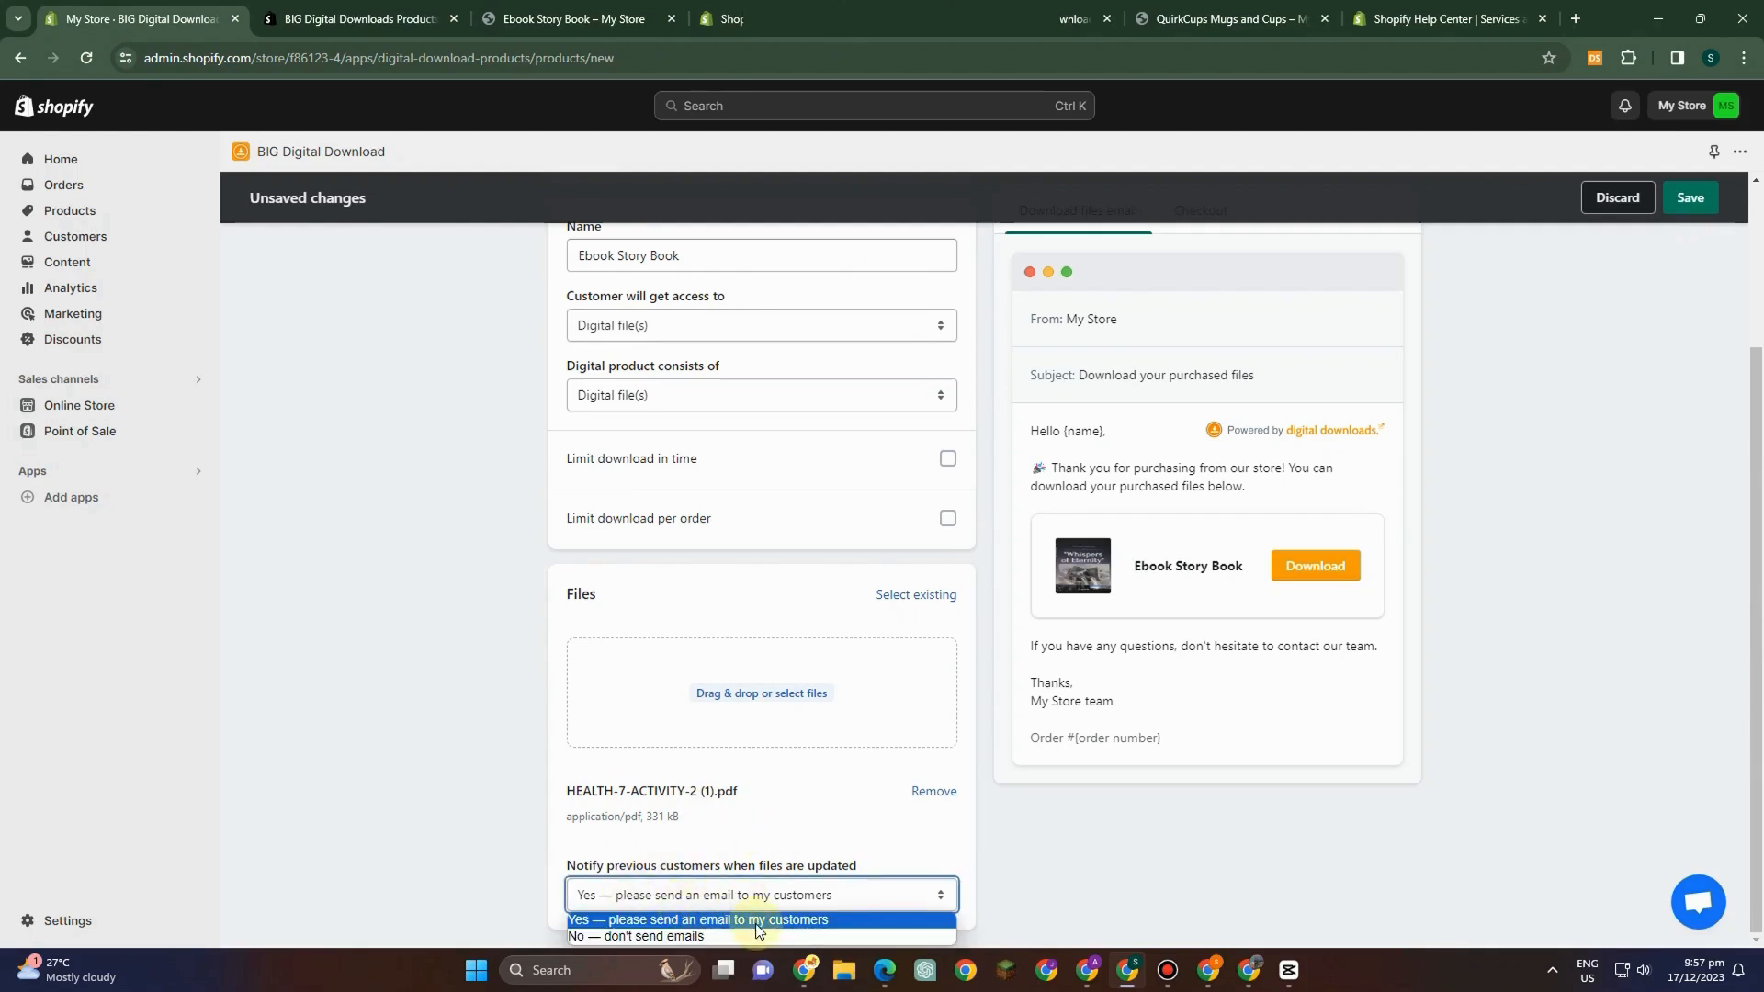
{"action": "left_click", "coordinate": [771, 920]}
{"action": "scroll", "coordinate": [1277, 758], "scroll_direction": "up", "scroll_amount": 2}
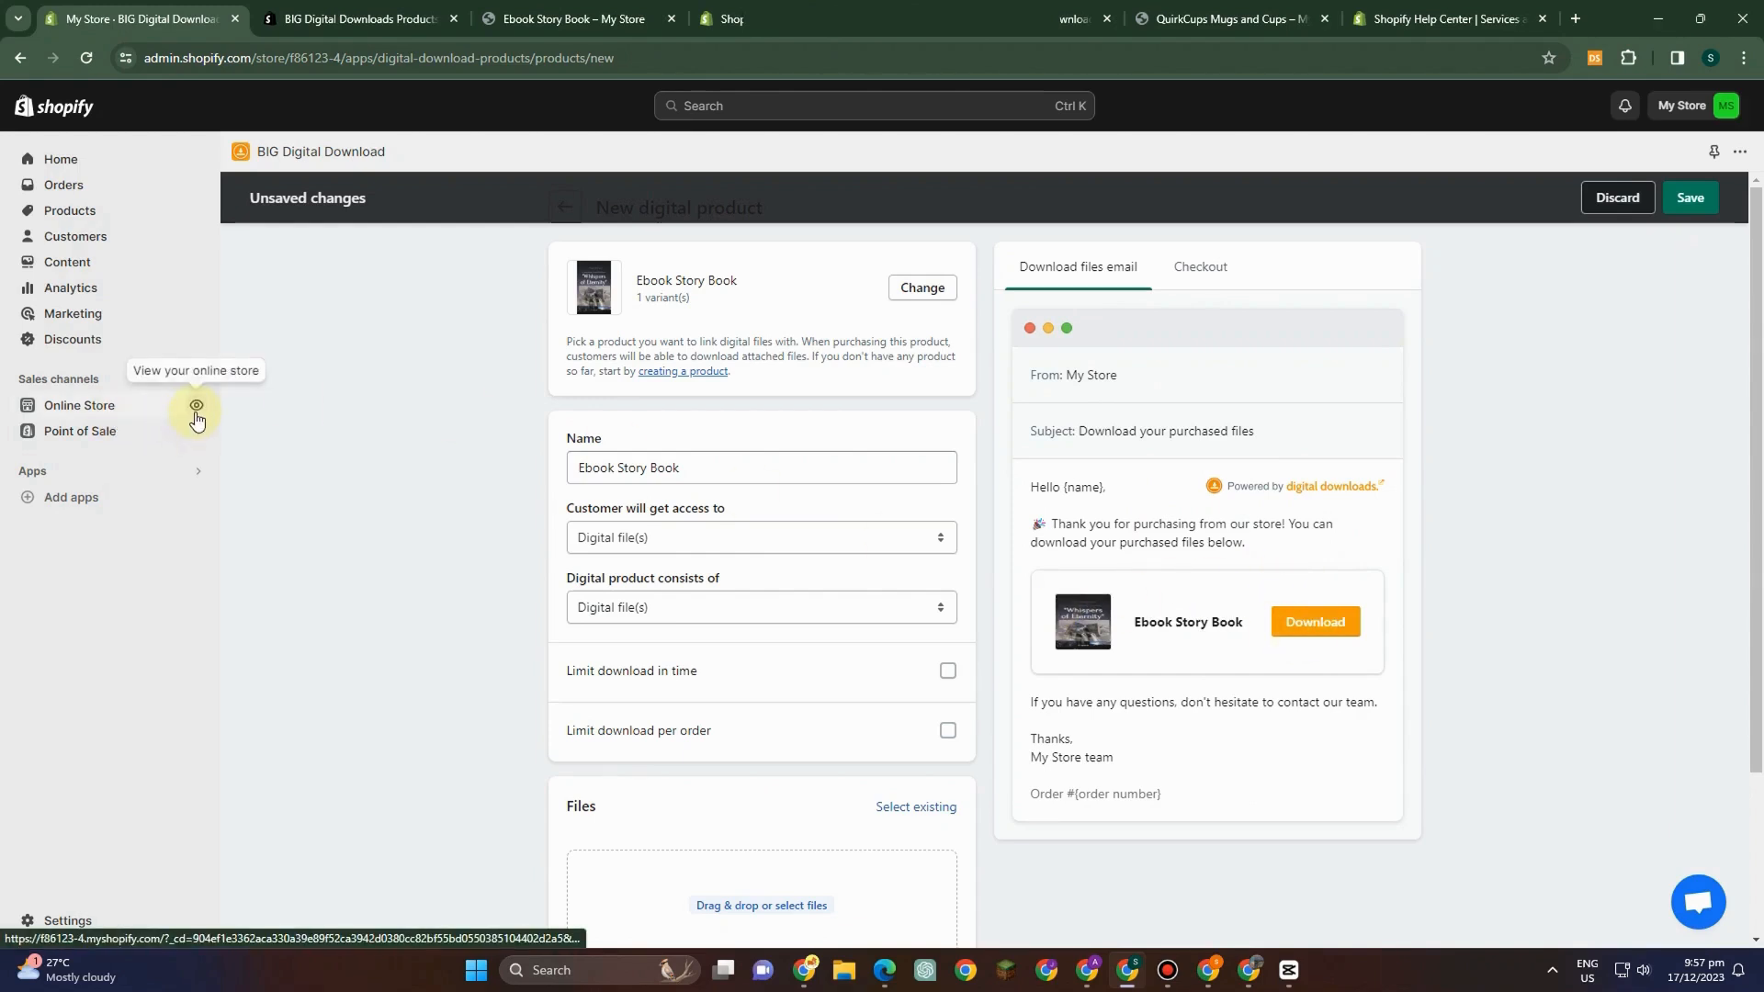
- Preview Ebook Story Book on the online store from the product list and add one copy to the cart
{"action": "left_click", "coordinate": [119, 214]}
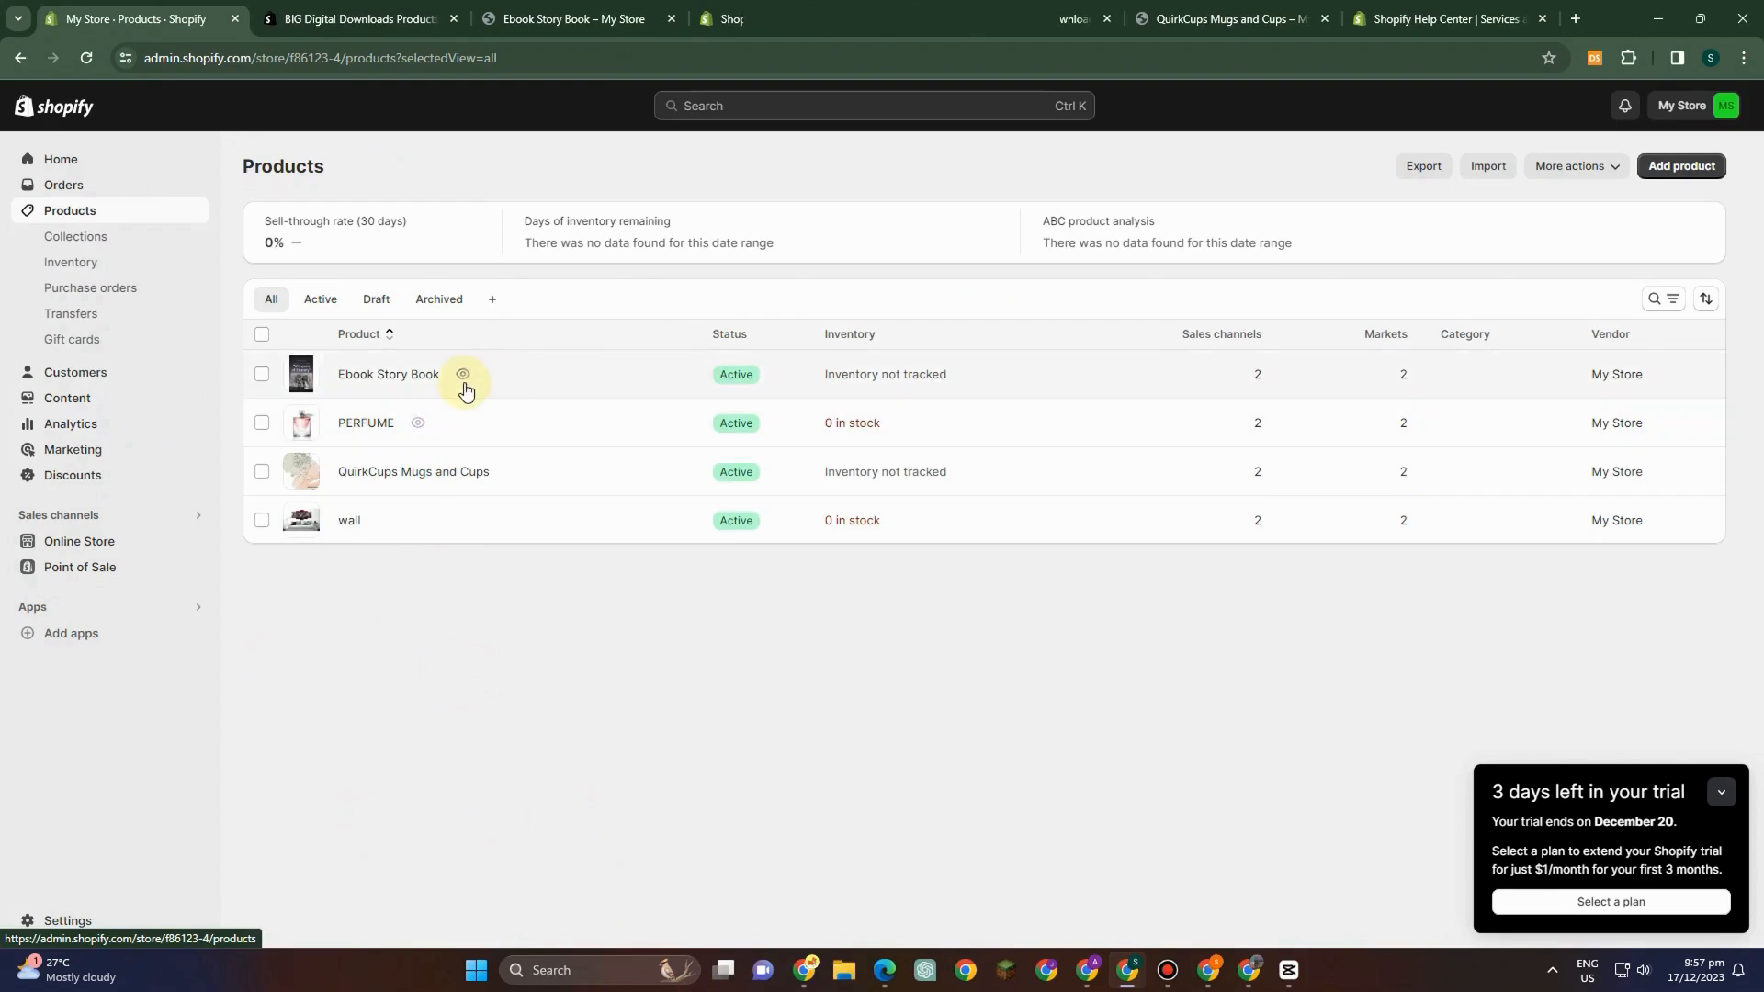
{"action": "left_click", "coordinate": [456, 379]}
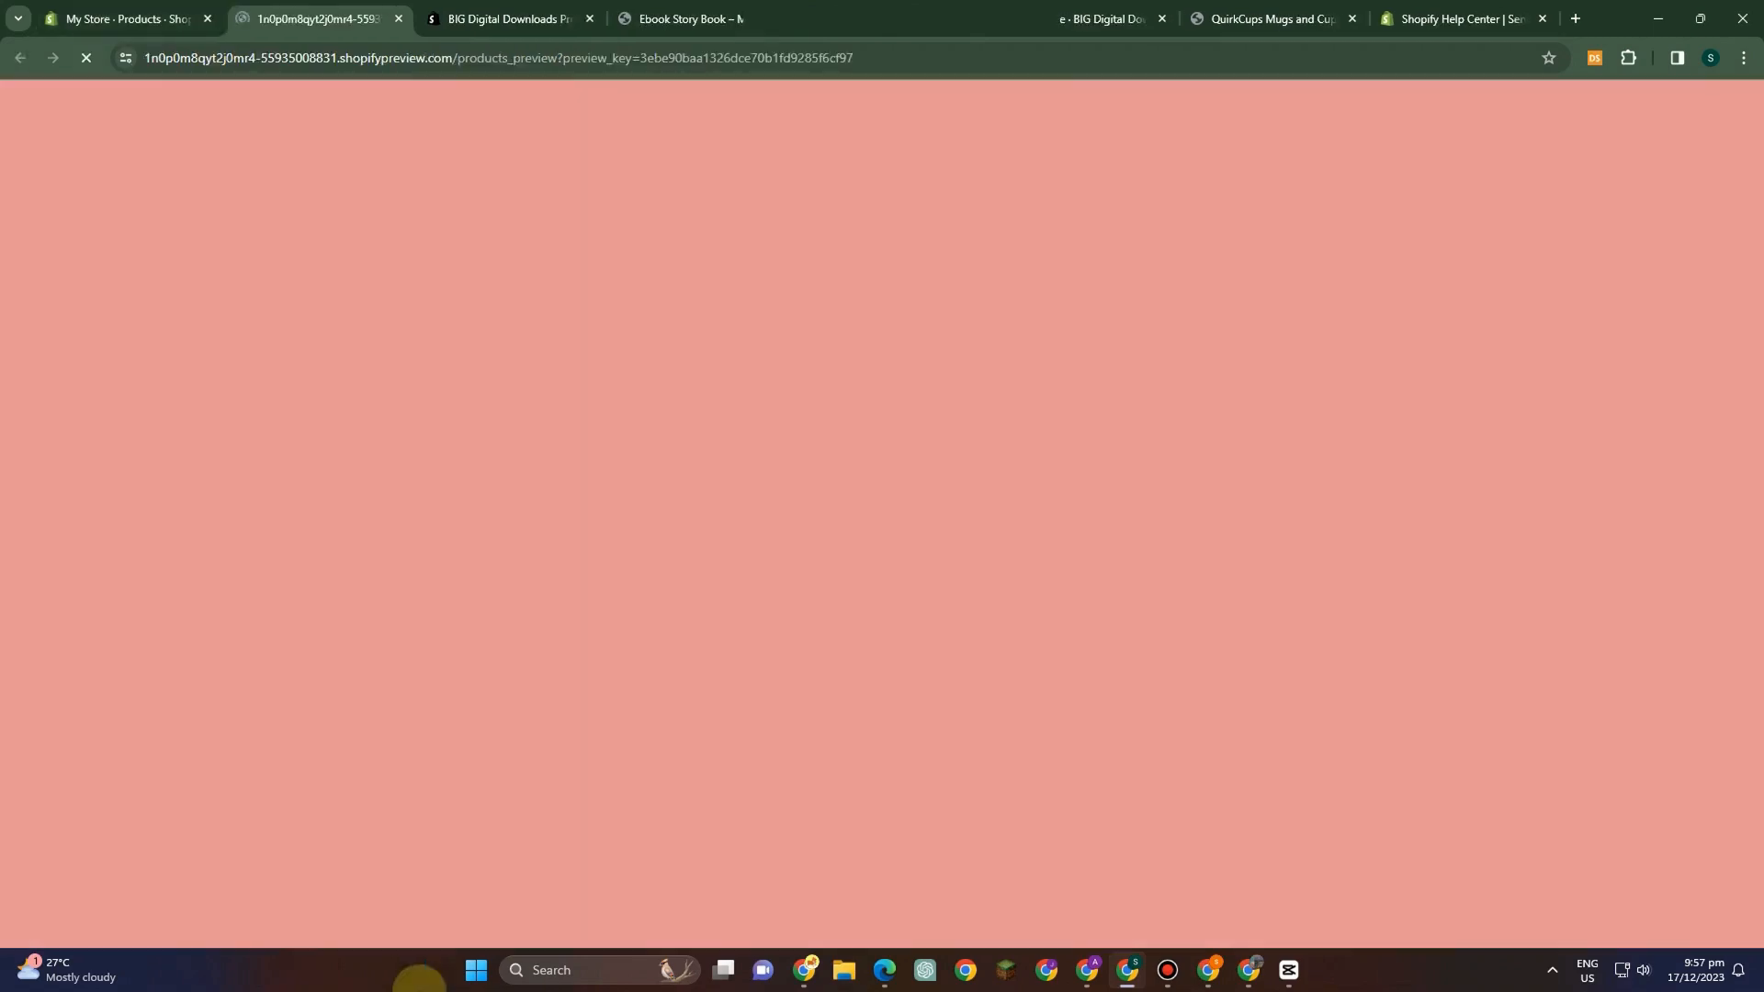
{"action": "scroll", "coordinate": [1430, 388], "scroll_direction": "down", "scroll_amount": 3}
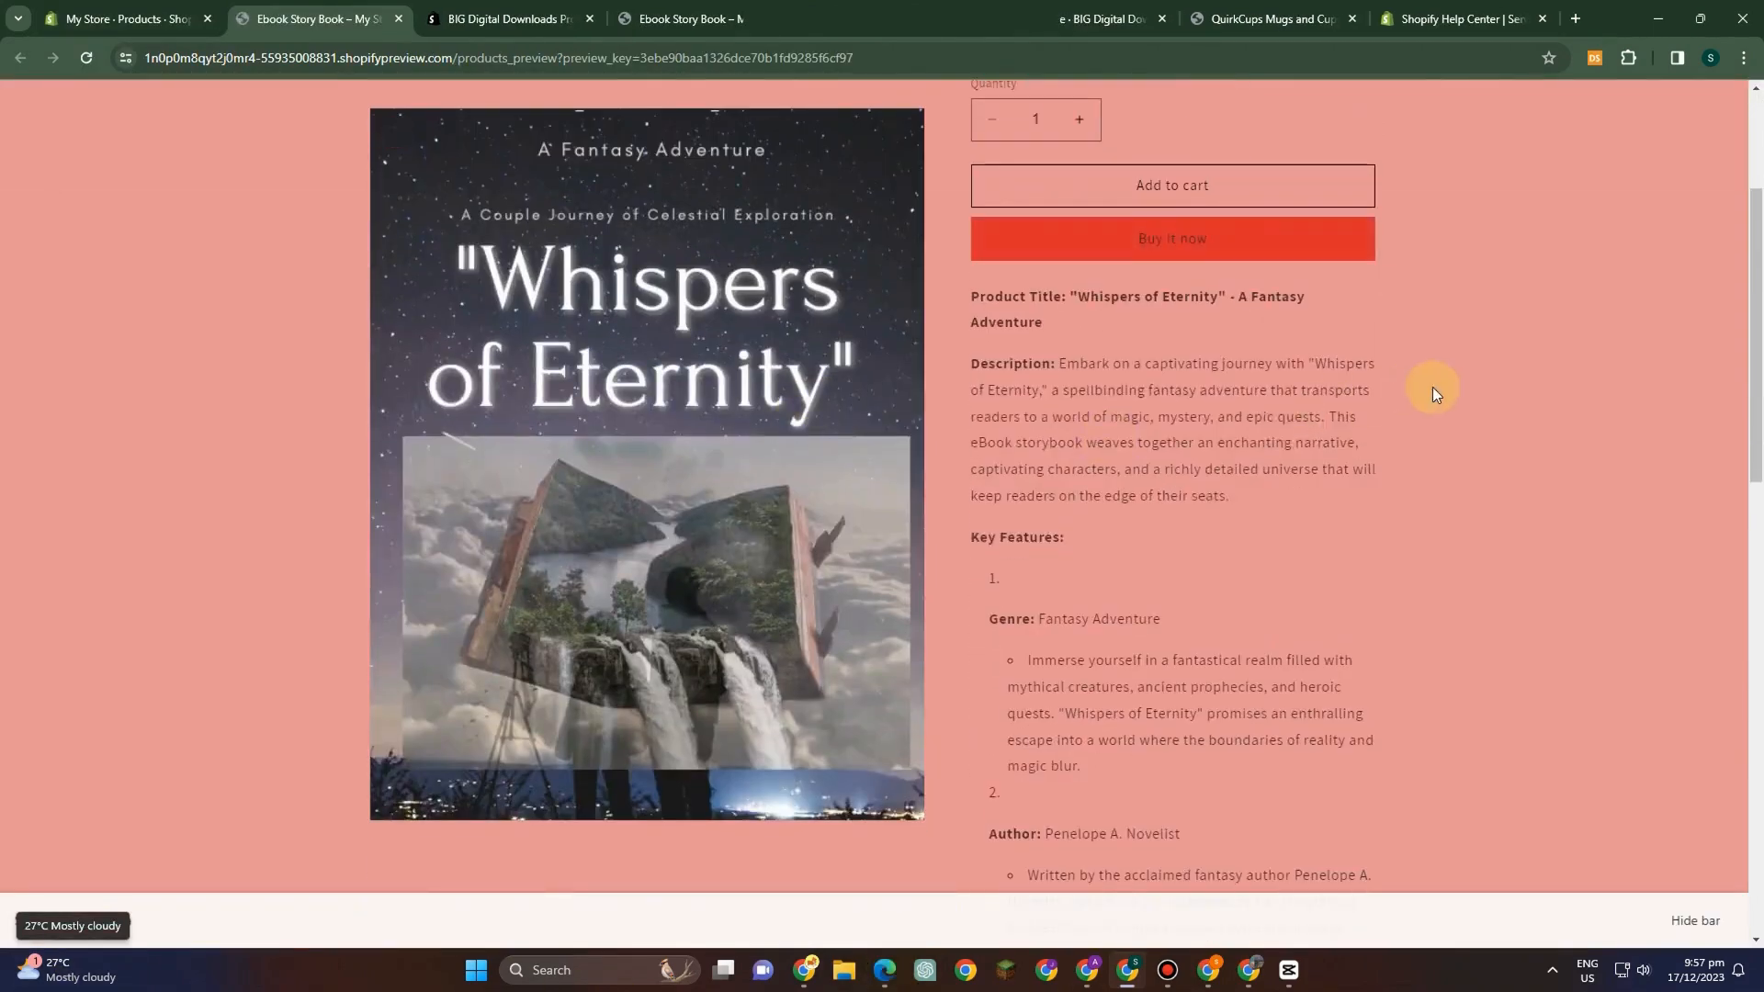
{"action": "scroll", "coordinate": [1430, 388], "scroll_direction": "up", "scroll_amount": 2}
{"action": "left_click", "coordinate": [1206, 377]}
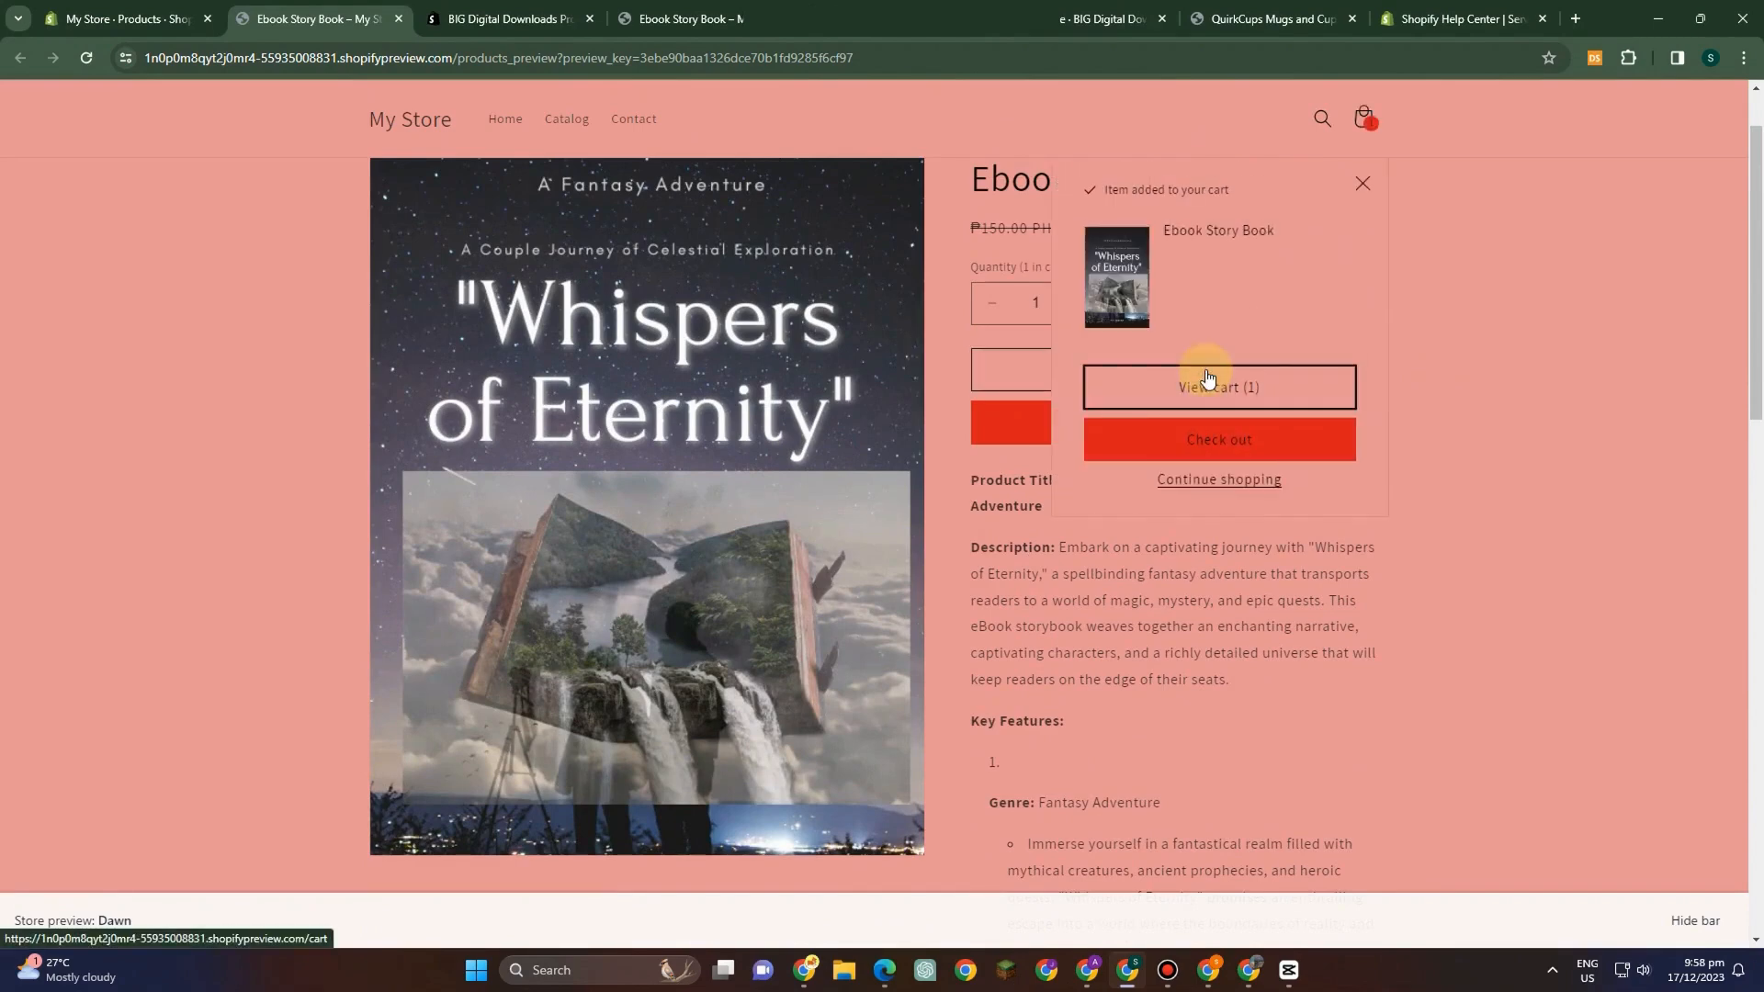